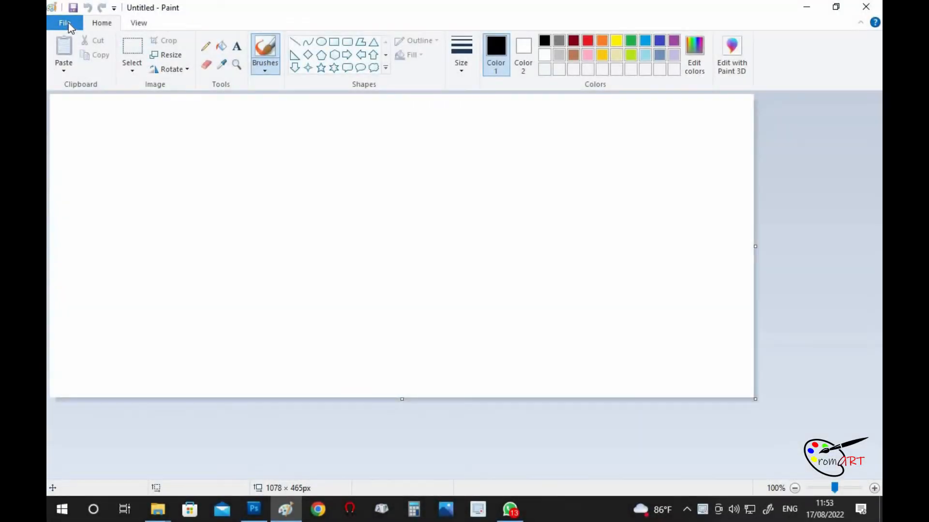
# Set up a scan from the CanoScan LiDE 110 with custom quality settings and preview the leaf
pyautogui.click(64, 23)
pyautogui.click(103, 187)
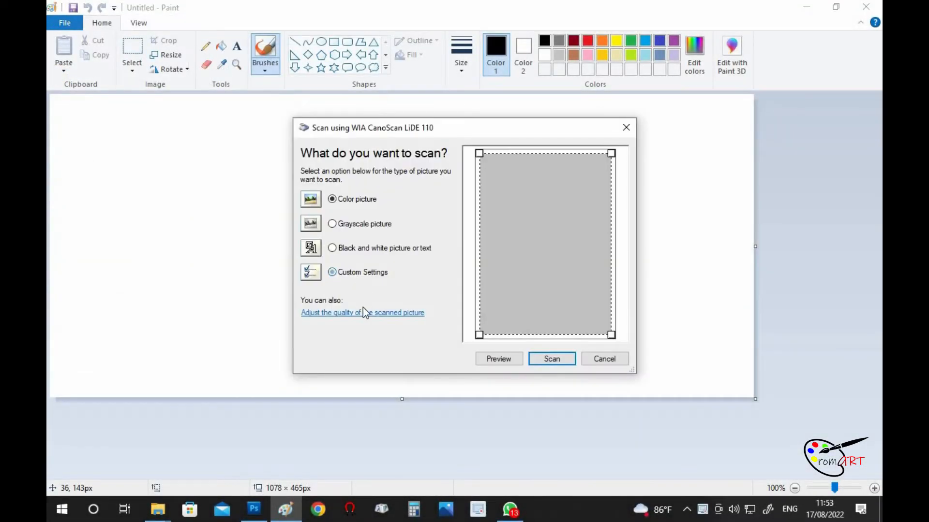
pyautogui.click(362, 312)
pyautogui.click(462, 342)
pyautogui.click(499, 359)
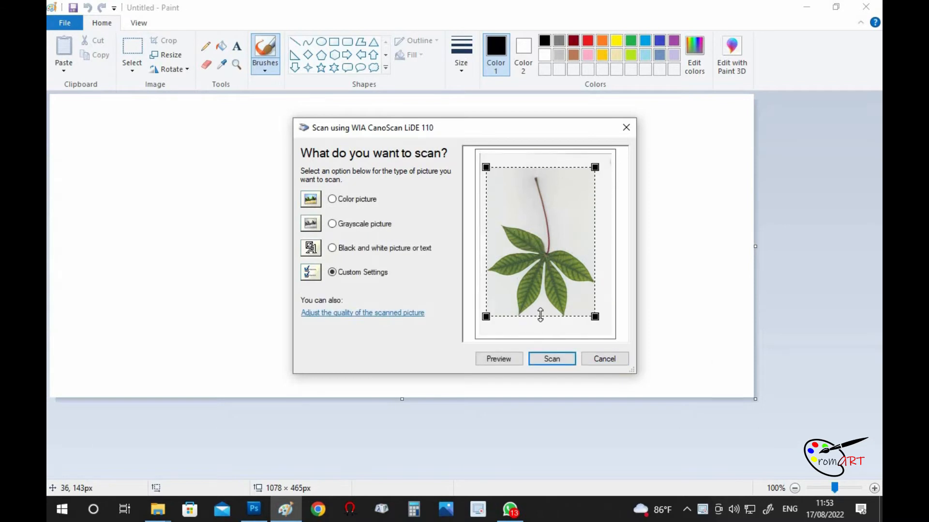
# Enlarge the scan area with a margin around the leaf and scan it with the custom settings
pyautogui.moveTo(595, 289); pyautogui.dragTo(603, 289)
pyautogui.moveTo(486, 283); pyautogui.dragTo(480, 282)
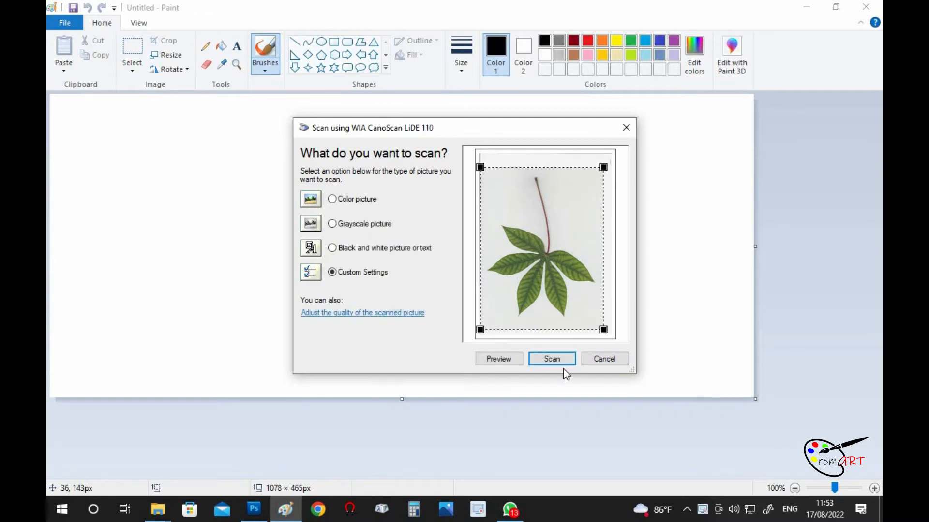
pyautogui.click(374, 313)
pyautogui.click(446, 340)
pyautogui.click(551, 360)
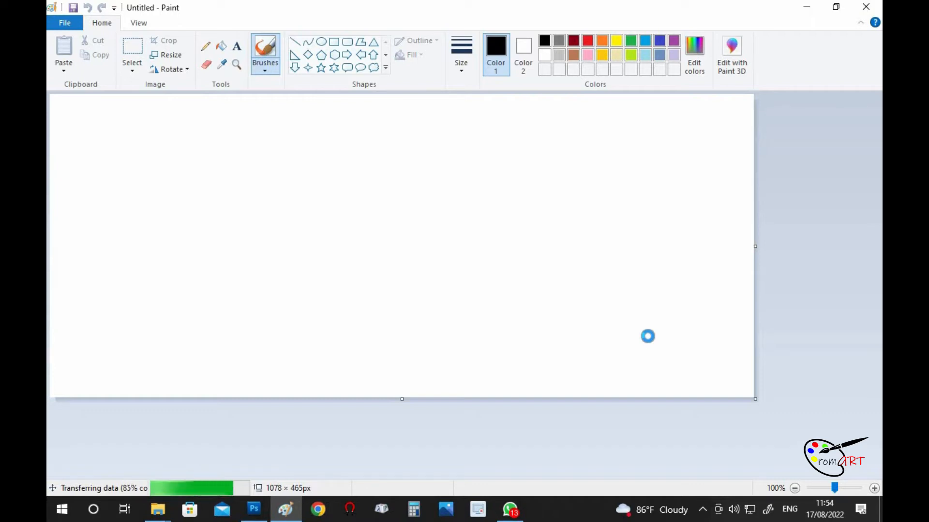
# Save the scanned leaf as a JPEG named 03 in the REDBUBLE folder
pyautogui.scroll(-15, 543, 289)
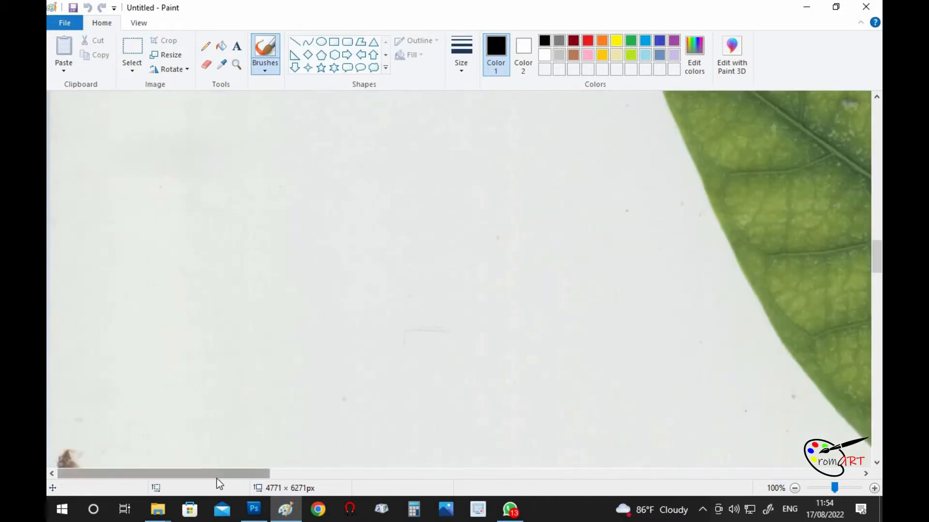
pyautogui.moveTo(217, 479); pyautogui.dragTo(348, 479)
pyautogui.click(72, 23)
pyautogui.click(340, 218)
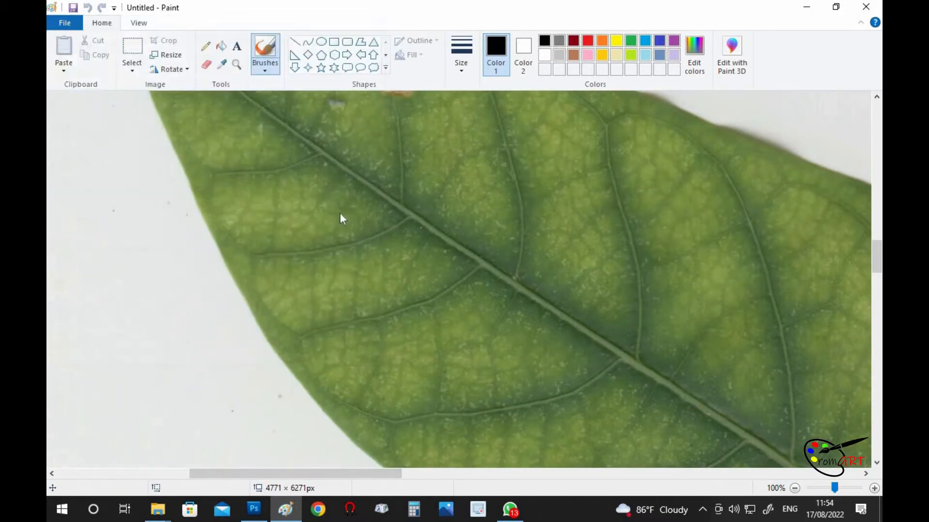
pyautogui.hotkey('ctrl', 's')
pyautogui.write('03')
pyautogui.press('Tab')
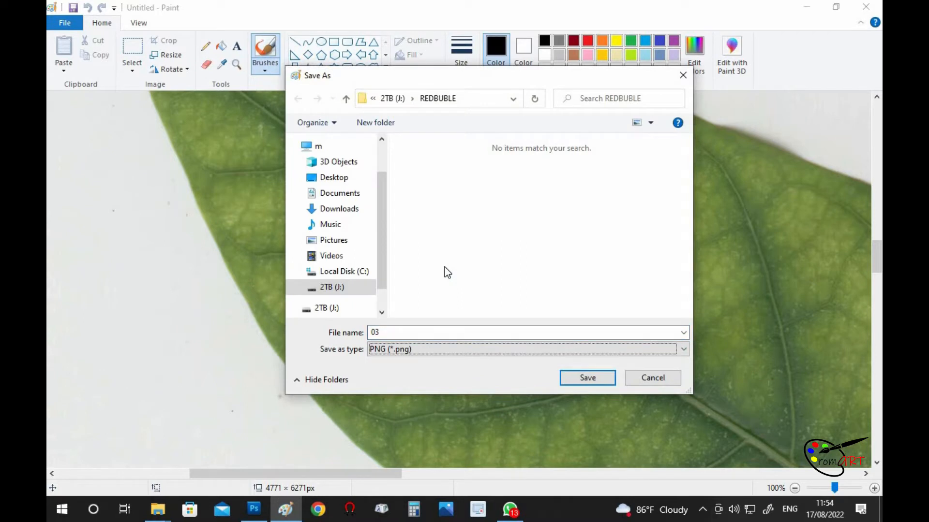
pyautogui.press('j')
pyautogui.click(587, 378)
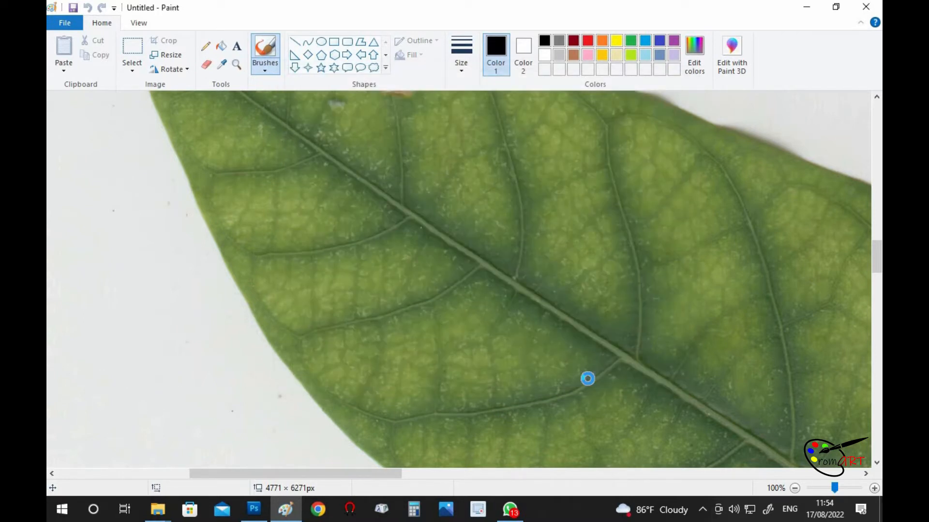
# Switch to Photoshop and open the image 03 from the REDBUBLE folder
pyautogui.click(254, 509)
pyautogui.hotkey('ctrl', 'o')
pyautogui.click(449, 124)
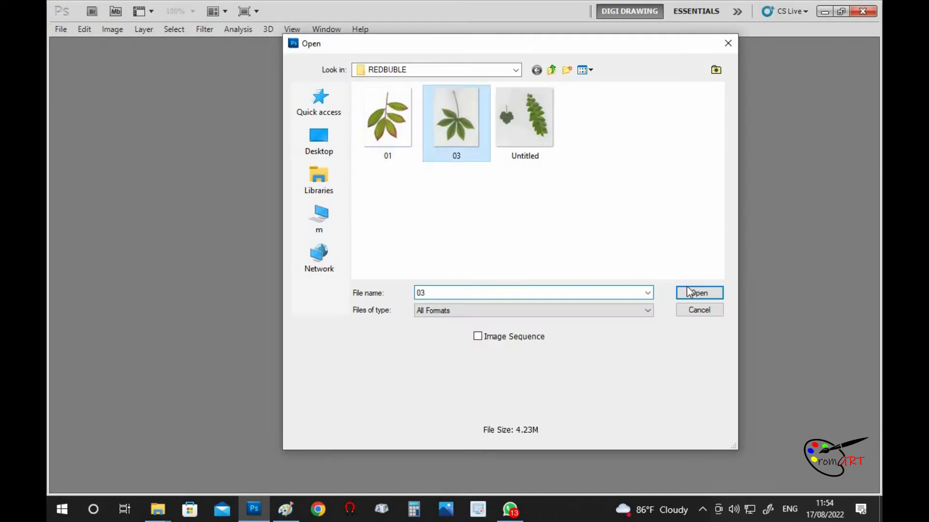
pyautogui.click(696, 292)
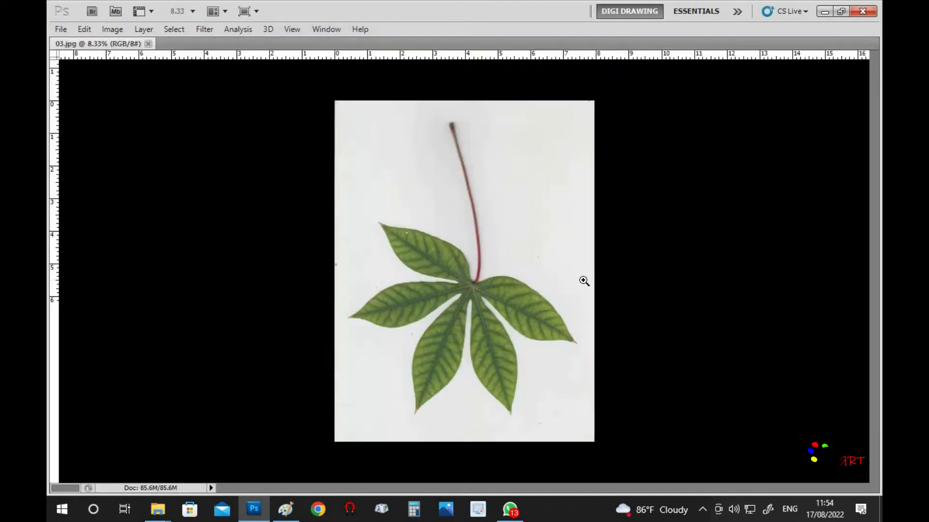
# Rotate the leaf image by 180° so that the stem points downward
pyautogui.hotkey('alt', 'i')
pyautogui.press('g')
pyautogui.press('Return')
pyautogui.scroll(4, 451, 233)
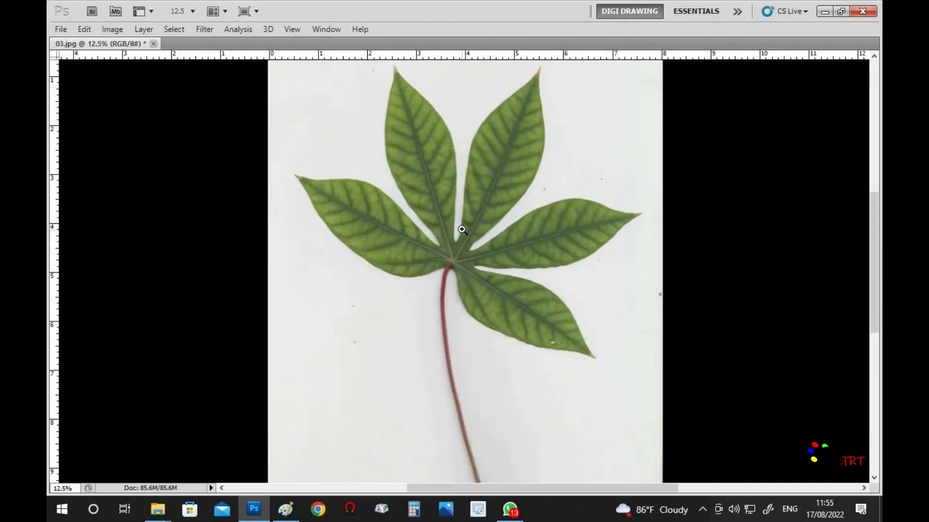
pyautogui.moveTo(495, 309); pyautogui.dragTo(476, 462)
pyautogui.scroll(-3, 510, 279)
pyautogui.scroll(-1, 525, 280)
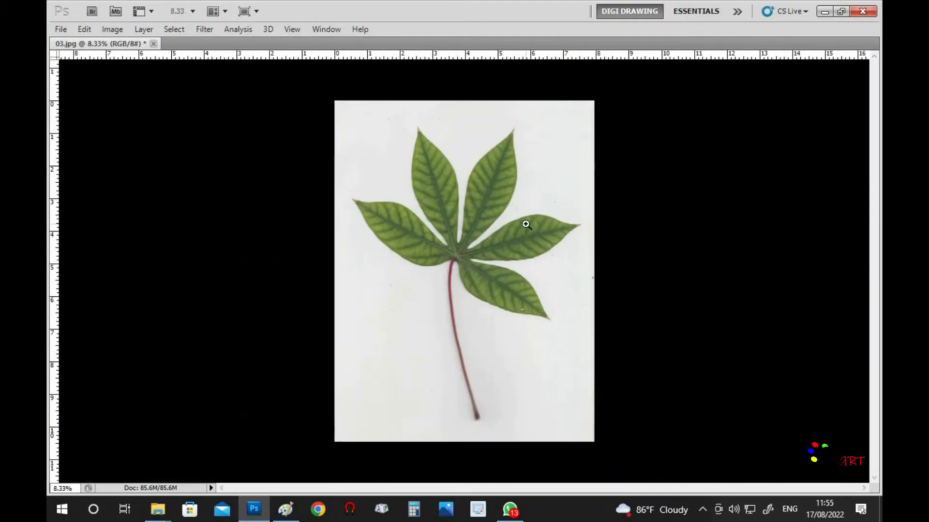
# Adjust the image with Levels, setting the RGB input levels to 40 for shadows, 1.11 for midtones and 168 for highlights
pyautogui.hotkey('ctrl', 'l')
pyautogui.moveTo(736, 184); pyautogui.dragTo(719, 181)
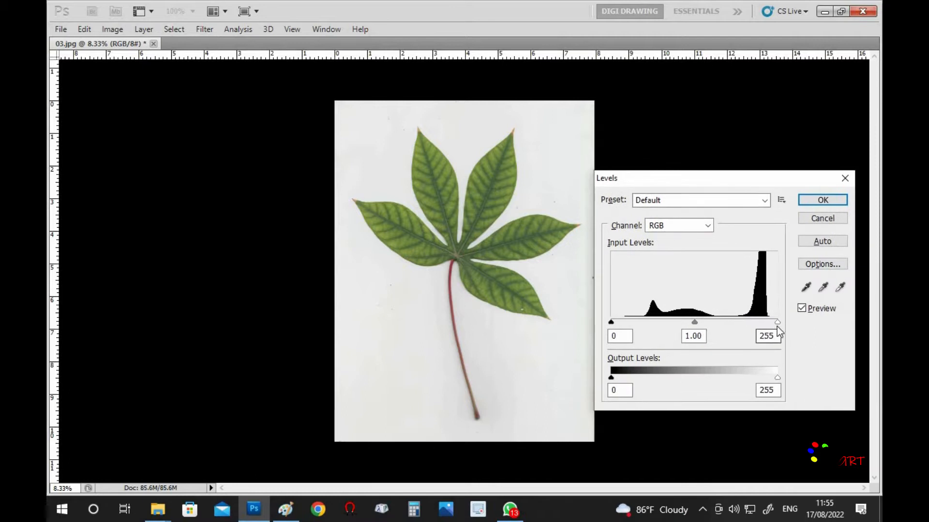
pyautogui.moveTo(776, 322); pyautogui.dragTo(765, 321)
pyautogui.moveTo(610, 322); pyautogui.dragTo(627, 322)
pyautogui.scroll(3, 451, 237)
pyautogui.moveTo(313, 313); pyautogui.dragTo(147, 398)
pyautogui.moveTo(761, 323); pyautogui.dragTo(730, 324)
pyautogui.moveTo(625, 322); pyautogui.dragTo(632, 322)
pyautogui.click(678, 321)
pyautogui.moveTo(632, 321); pyautogui.dragTo(637, 322)
pyautogui.moveTo(727, 323); pyautogui.dragTo(721, 323)
pyautogui.moveTo(373, 320); pyautogui.dragTo(357, 215)
pyautogui.moveTo(444, 260); pyautogui.dragTo(462, 399)
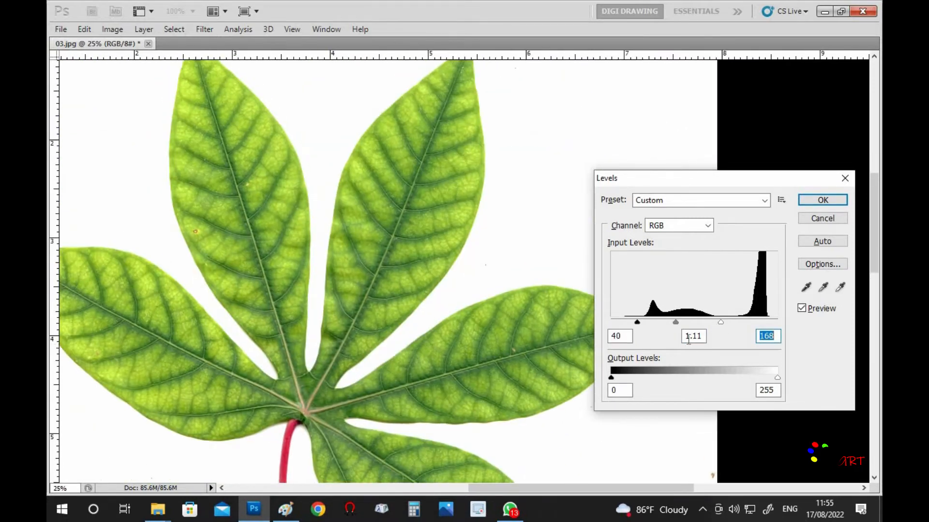
# Lower the highlight input level to 154, raise the shadow level slightly and apply the Levels adjustment
pyautogui.moveTo(720, 322); pyautogui.dragTo(712, 321)
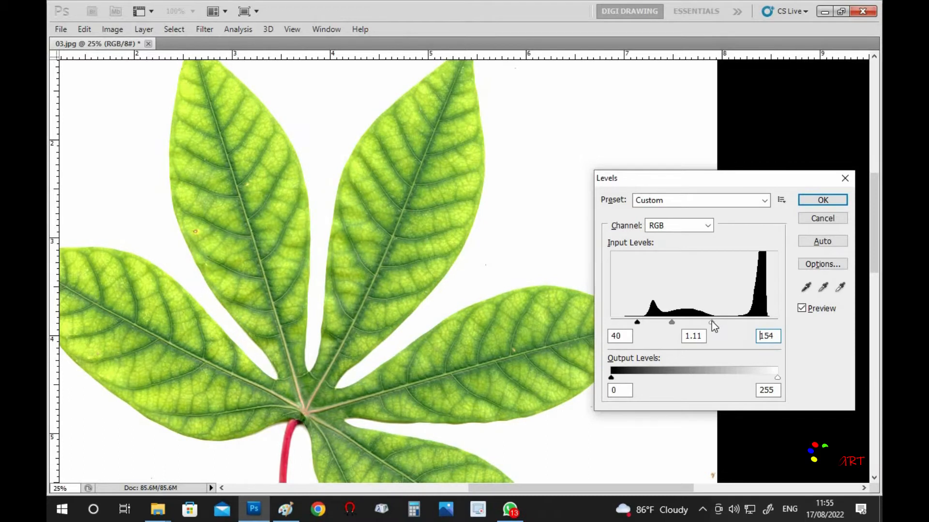
pyautogui.moveTo(637, 322); pyautogui.dragTo(639, 323)
pyautogui.click(824, 199)
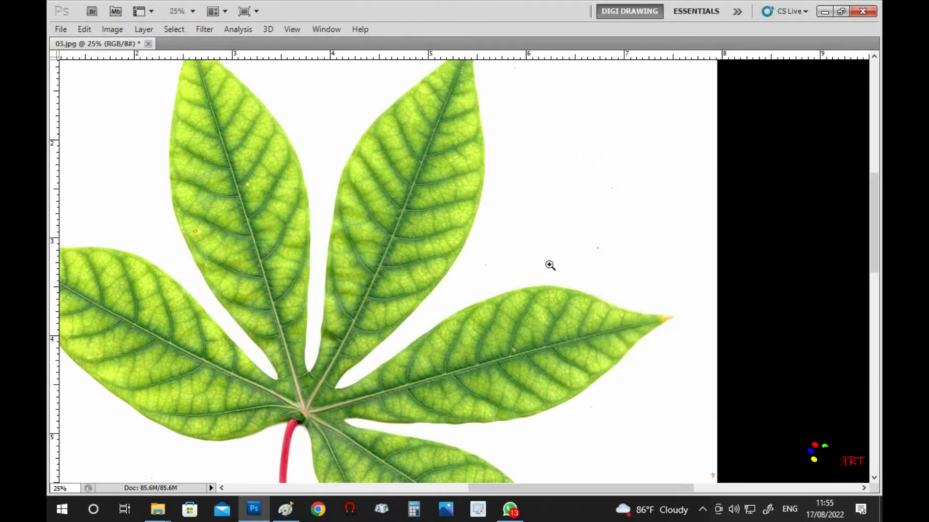
# Sharpen the leaf image with Unsharp Mask at an amount of 89% and a radius of 3.1 pixels
pyautogui.keyDown('alt'); pyautogui.click(440, 275); pyautogui.keyUp('alt')
pyautogui.keyDown('alt'); pyautogui.click(440, 276); pyautogui.keyUp('alt')
pyautogui.moveTo(439, 274); pyautogui.dragTo(445, 243)
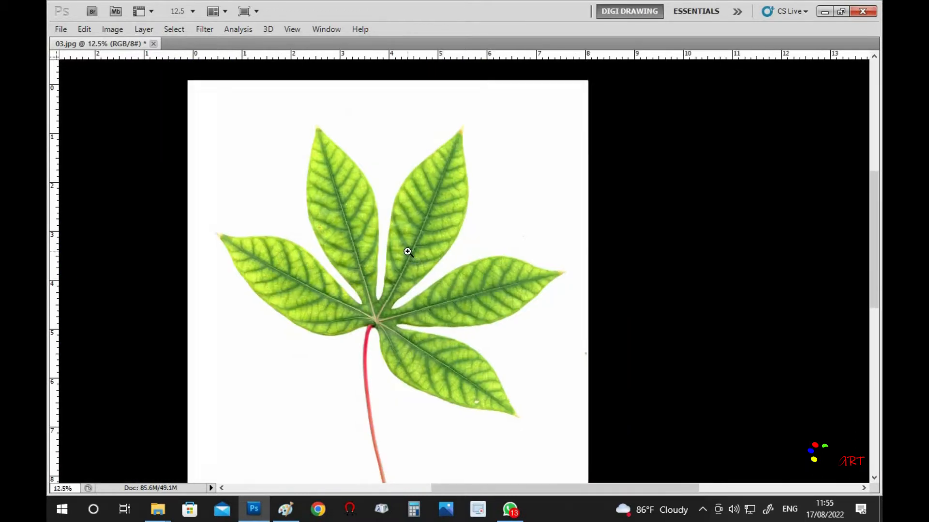
pyautogui.click(405, 249)
pyautogui.click(353, 208)
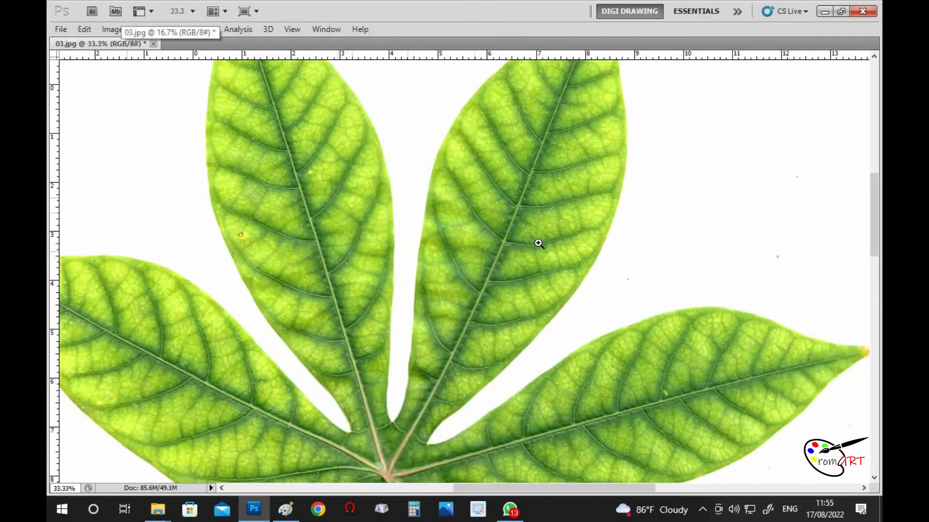
pyautogui.click(537, 242)
pyautogui.click(204, 29)
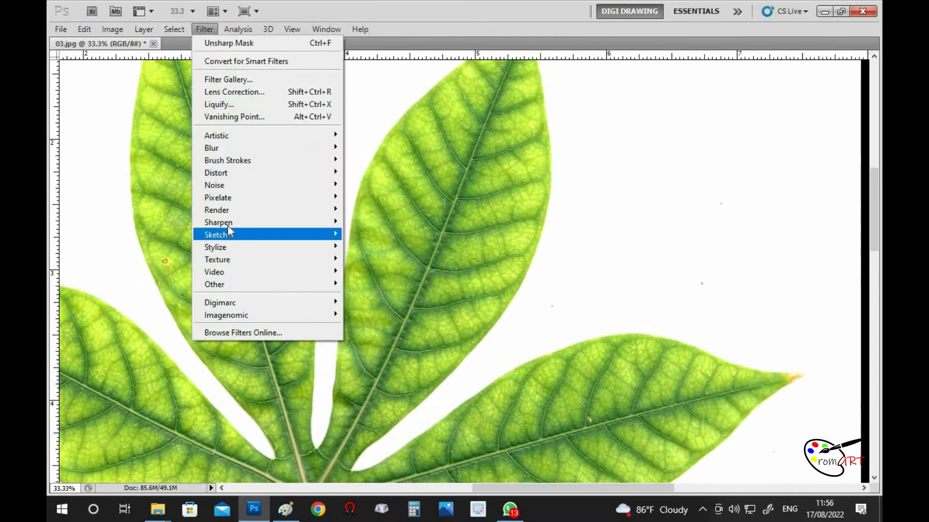
pyautogui.moveTo(251, 223)
pyautogui.click(399, 272)
pyautogui.moveTo(758, 152); pyautogui.dragTo(647, 137)
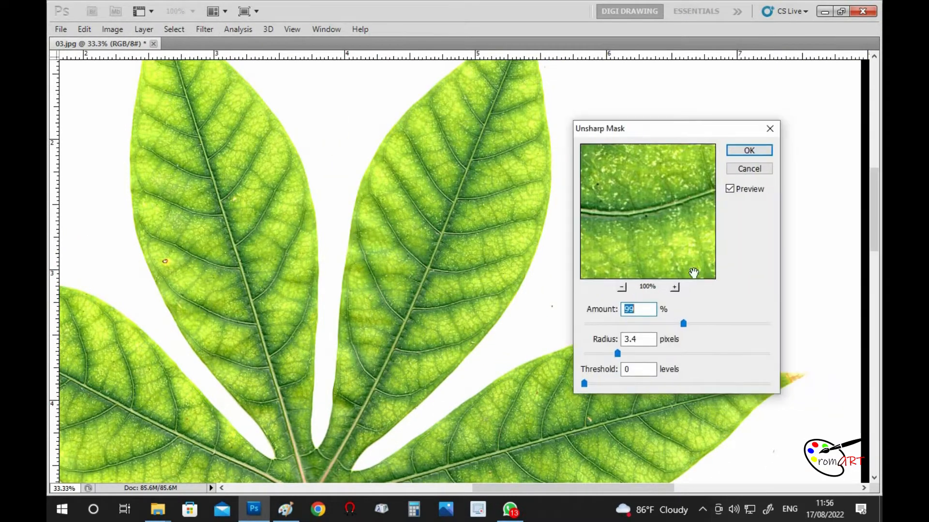
pyautogui.moveTo(617, 353); pyautogui.dragTo(616, 357)
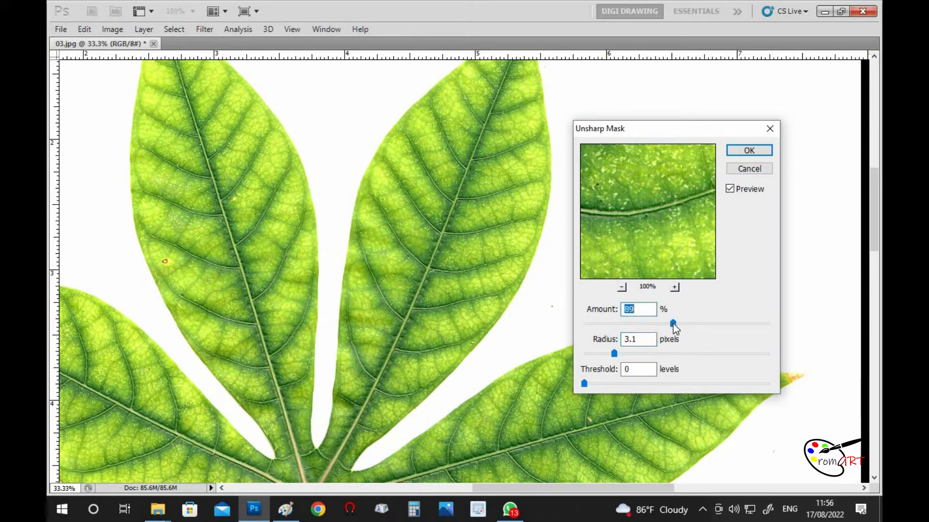
pyautogui.click(749, 150)
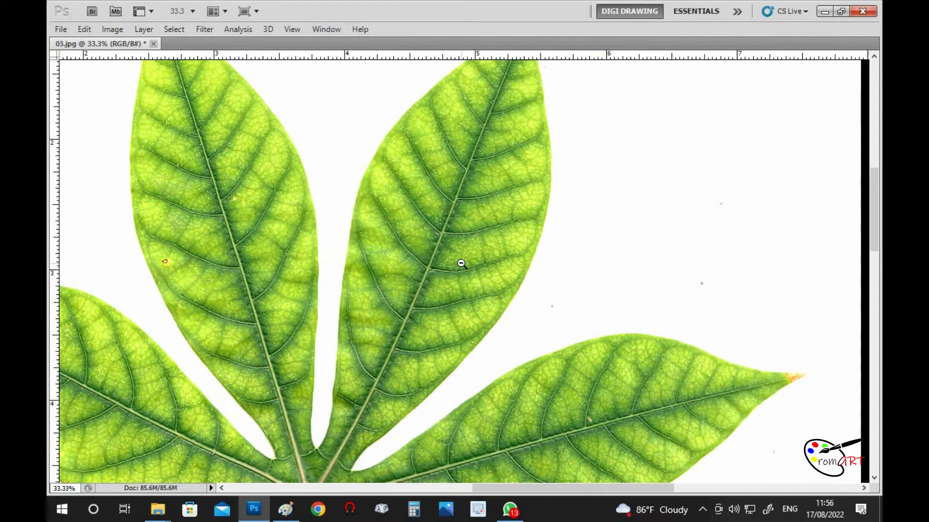
# Save the edited leaf as a baseline standard JPEG at maximum quality 12
pyautogui.hotkey('ctrl', '-')
pyautogui.hotkey('ctrl', '-')
pyautogui.hotkey('ctrl', '-')
pyautogui.moveTo(446, 295); pyautogui.dragTo(446, 253)
pyautogui.hotkey('ctrl', 's')
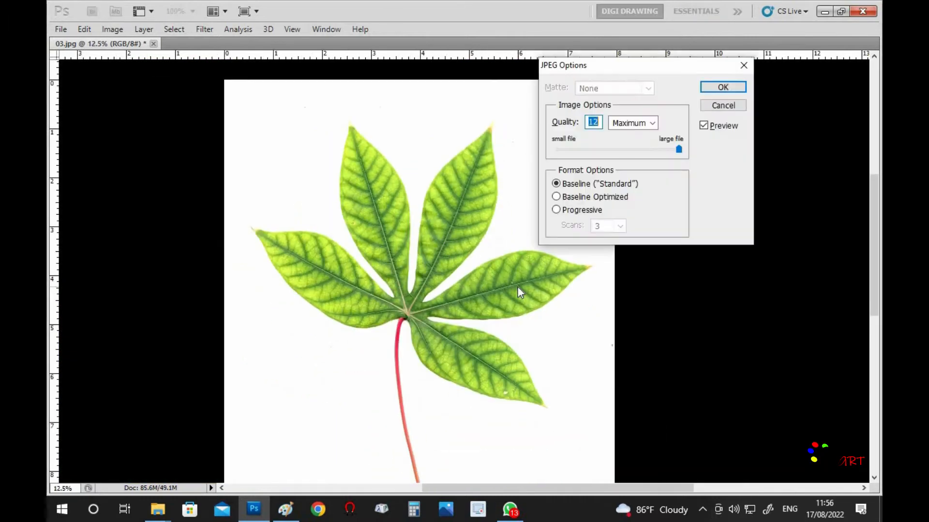
pyautogui.click(723, 87)
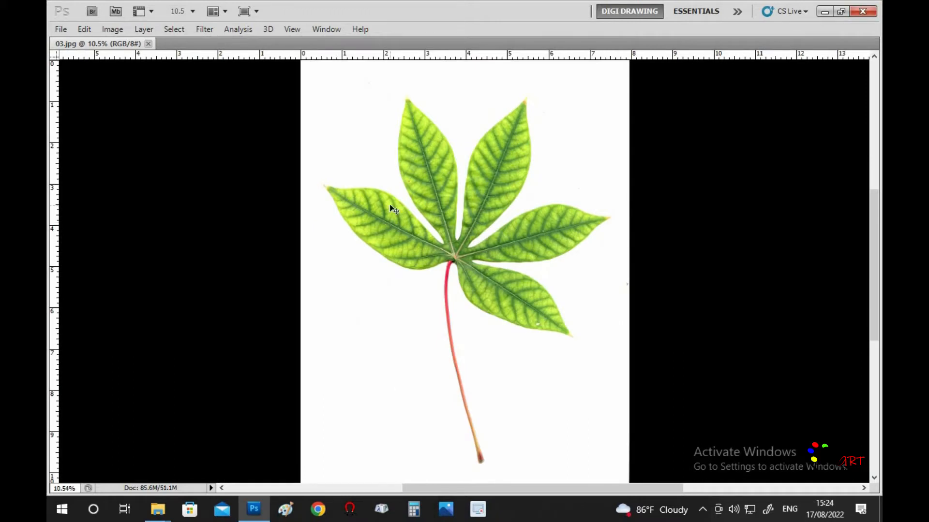
# Outline the dried tip of the leftmost leaflet with the Polygonal Lasso and feather the selection by 0.6 pixels
pyautogui.scroll(3, 396, 175)
pyautogui.scroll(2, 332, 208)
pyautogui.scroll(1, 248, 238)
pyautogui.press('Tab')
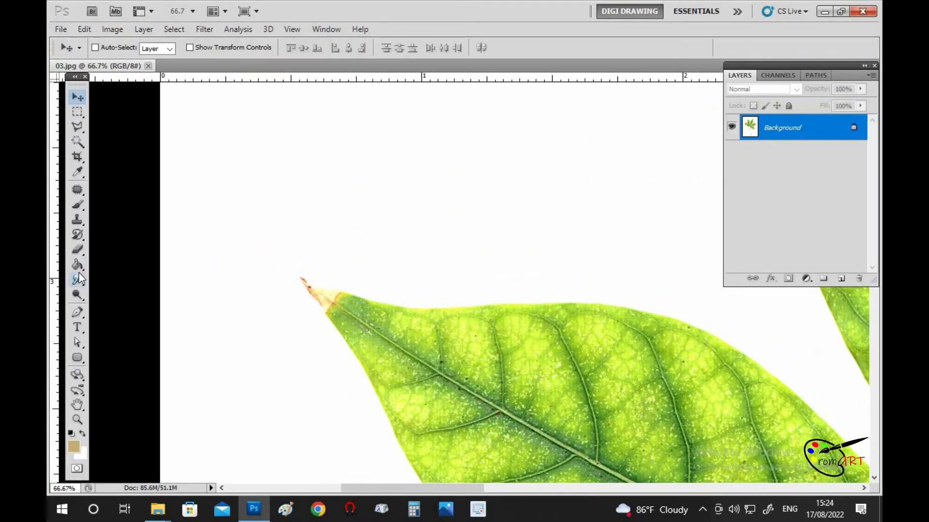
pyautogui.click(77, 126)
pyautogui.scroll(1, 338, 318)
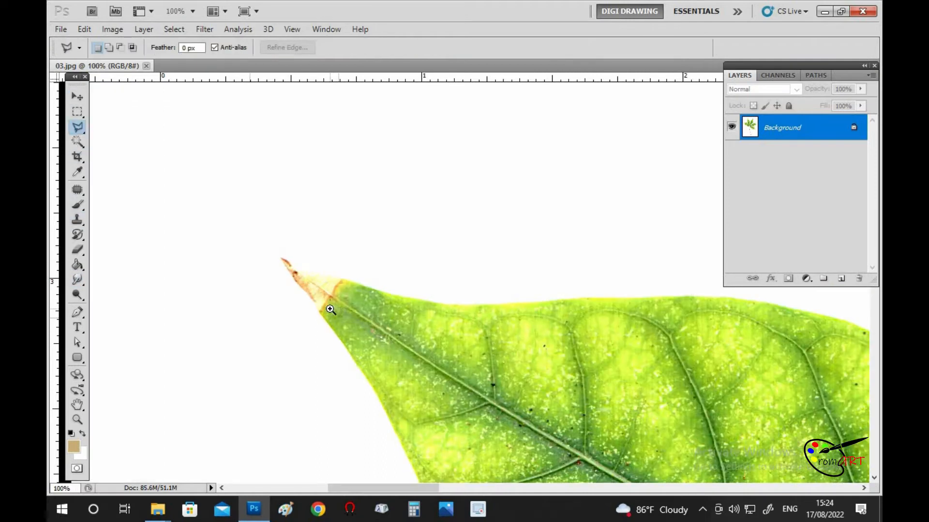
pyautogui.scroll(1, 330, 310)
pyautogui.click(340, 356)
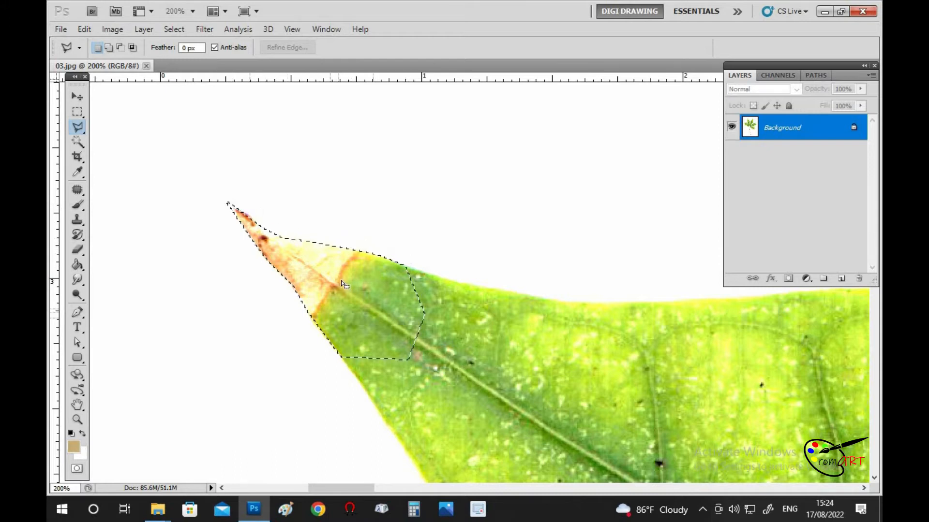
pyautogui.rightClick(345, 286)
pyautogui.click(411, 74)
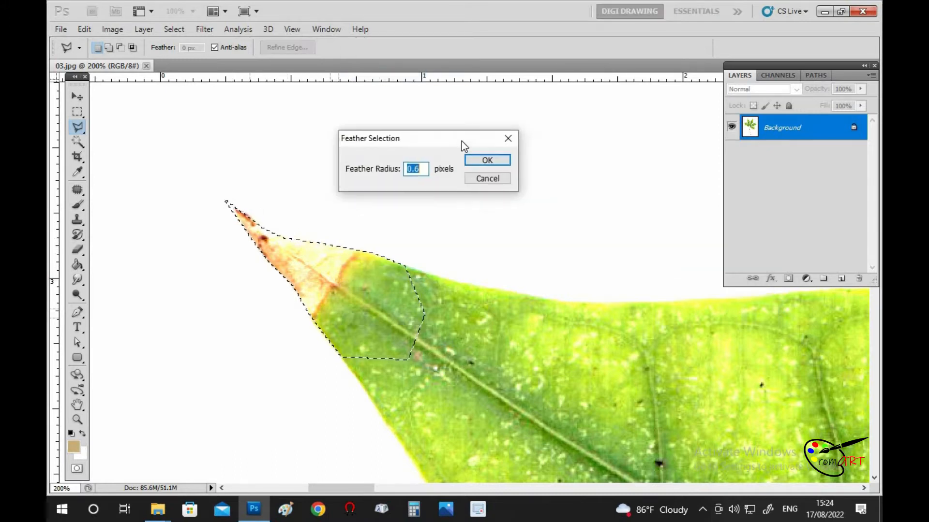
pyautogui.click(501, 173)
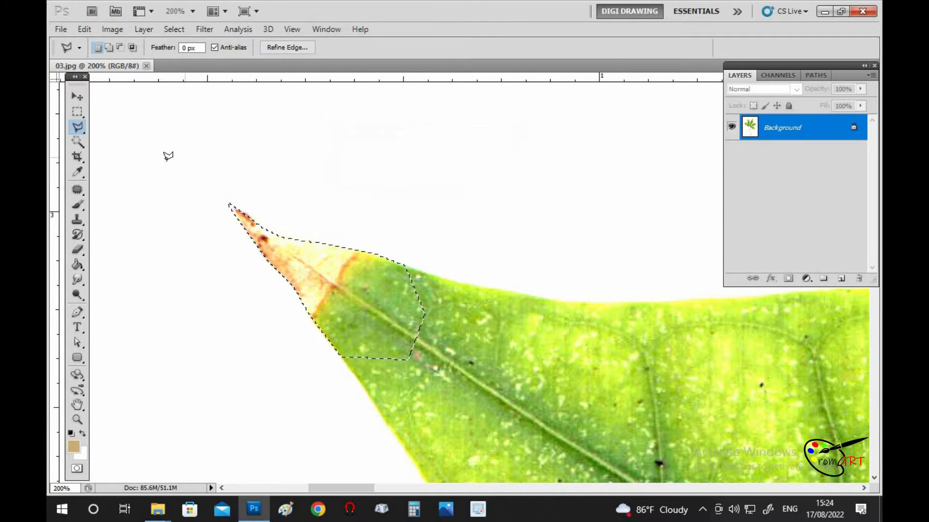
# Paint healthy green texture over the selected dried tip with the Clone Stamp at 100% opacity, and deselect
pyautogui.click(78, 219)
pyautogui.click(308, 47)
pyautogui.click(344, 106)
pyautogui.click(478, 206)
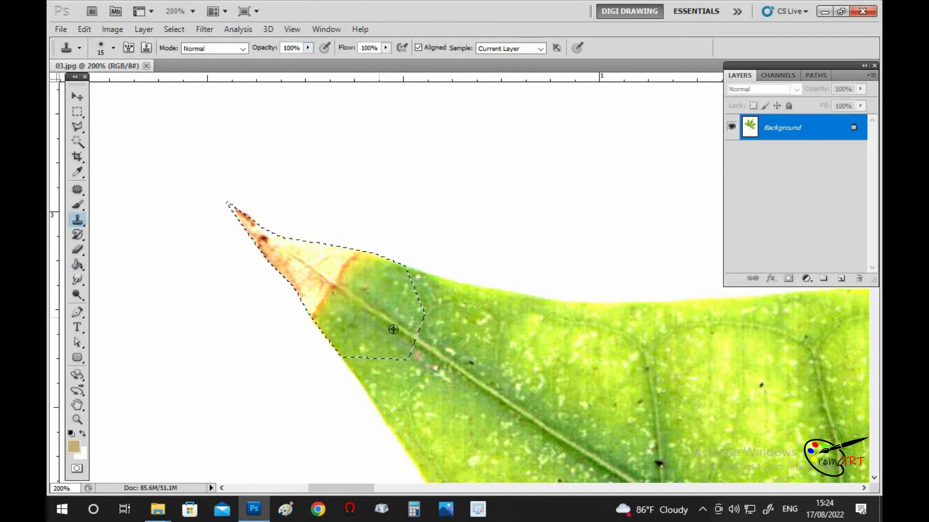
pyautogui.moveTo(285, 251)
pyautogui.mouseDown()
pyautogui.moveTo(356, 283)
pyautogui.moveTo(347, 315)
pyautogui.moveTo(295, 272)
pyautogui.moveTo(338, 292)
pyautogui.moveTo(257, 239)
pyautogui.moveTo(280, 249)
pyautogui.moveTo(253, 228)
pyautogui.mouseUp()
pyautogui.moveTo(349, 265)
pyautogui.mouseDown()
pyautogui.moveTo(371, 291)
pyautogui.moveTo(286, 242)
pyautogui.moveTo(377, 261)
pyautogui.mouseUp()
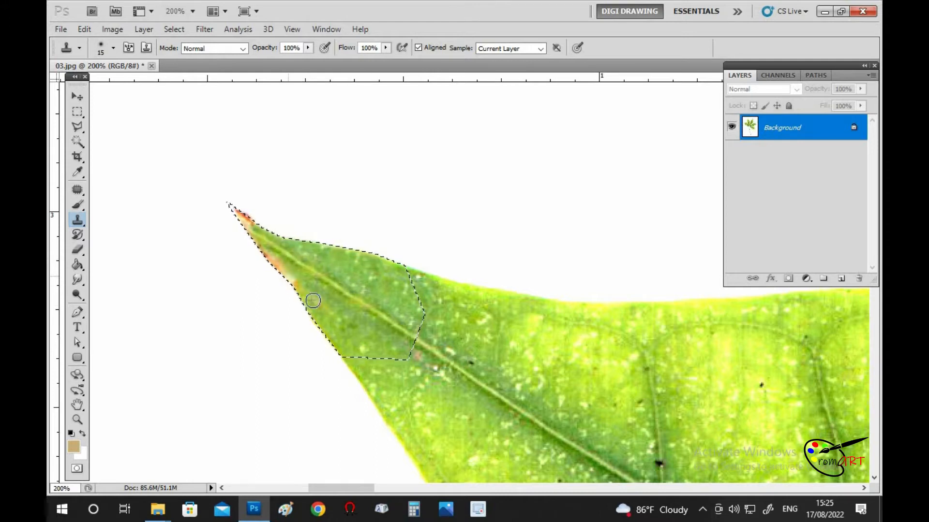
pyautogui.moveTo(273, 257)
pyautogui.mouseDown()
pyautogui.moveTo(256, 242)
pyautogui.moveTo(301, 291)
pyautogui.moveTo(251, 237)
pyautogui.moveTo(357, 339)
pyautogui.moveTo(215, 192)
pyautogui.moveTo(250, 218)
pyautogui.mouseUp()
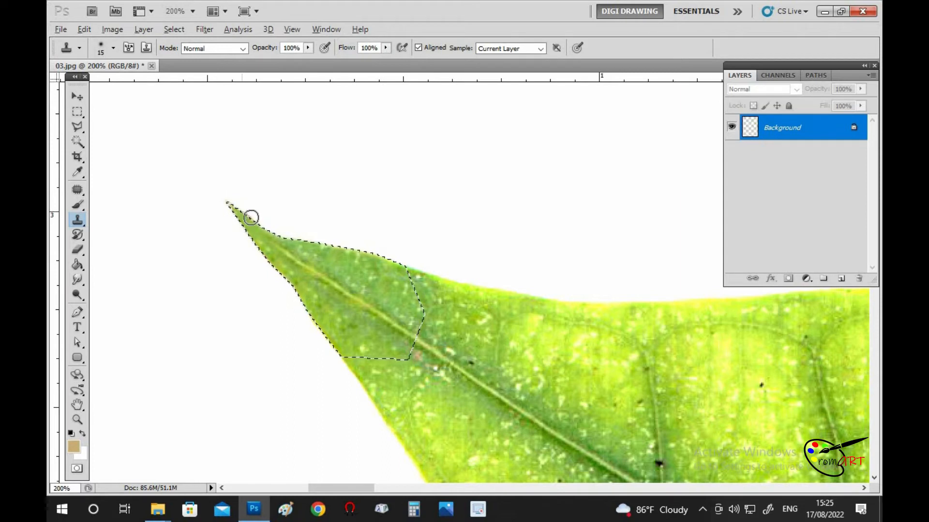
pyautogui.hotkey('ctrl', 'd')
# Outline the pale tip of the upper-left leaflet with the Polygonal Lasso, feather the selection and activate the Clone Stamp
pyautogui.keyDown('alt'); pyautogui.click(480, 318); pyautogui.keyUp('alt')
pyautogui.keyDown('alt'); pyautogui.click(480, 317); pyautogui.keyUp('alt')
pyautogui.keyDown('alt'); pyautogui.click(481, 317); pyautogui.keyUp('alt')
pyautogui.keyDown('alt'); pyautogui.click(480, 317); pyautogui.keyUp('alt')
pyautogui.moveTo(403, 299); pyautogui.dragTo(203, 397)
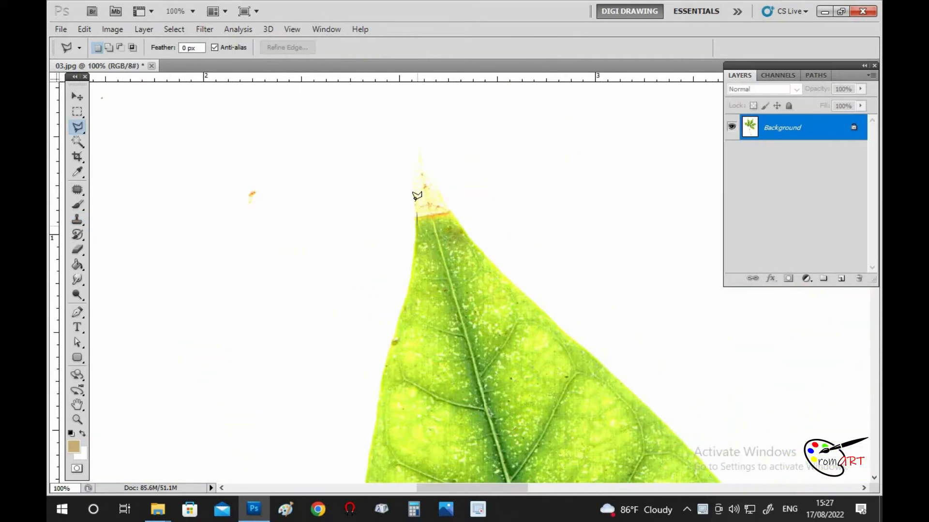
pyautogui.click(417, 222)
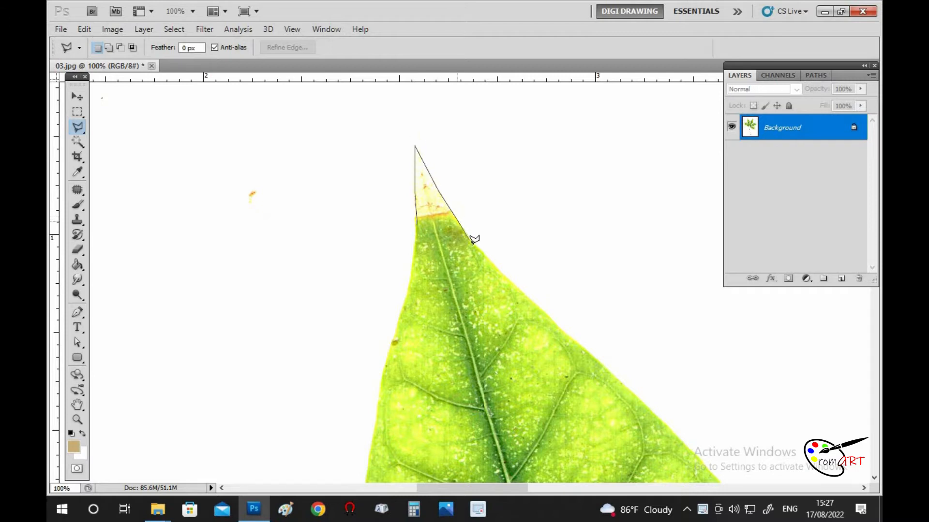
pyautogui.doubleClick(419, 267)
pyautogui.rightClick(427, 208)
pyautogui.click(474, 250)
pyautogui.click(484, 159)
pyautogui.click(77, 219)
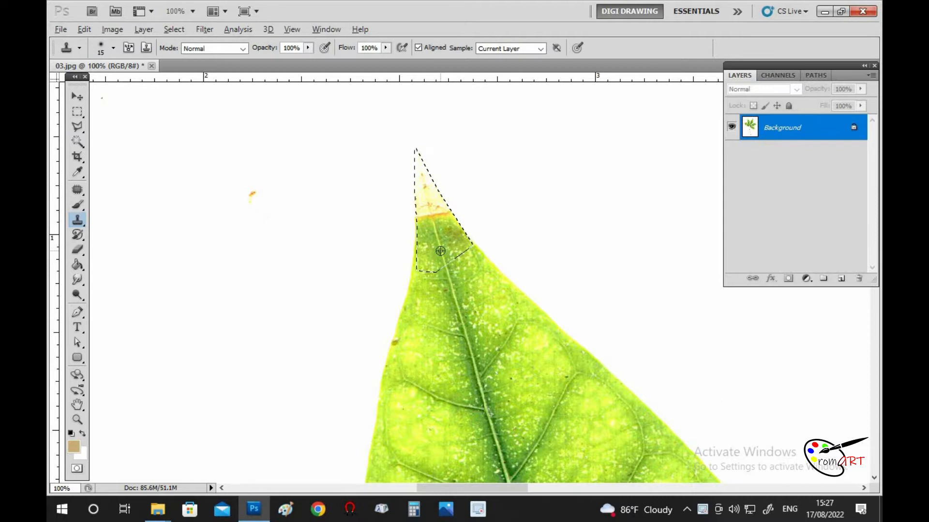
# Clone healthy green texture over the selected pale tip of the upper-left leaflet, and clear the selection
pyautogui.moveTo(433, 220)
pyautogui.mouseDown()
pyautogui.moveTo(430, 192)
pyautogui.moveTo(447, 216)
pyautogui.moveTo(425, 173)
pyautogui.moveTo(427, 215)
pyautogui.mouseUp()
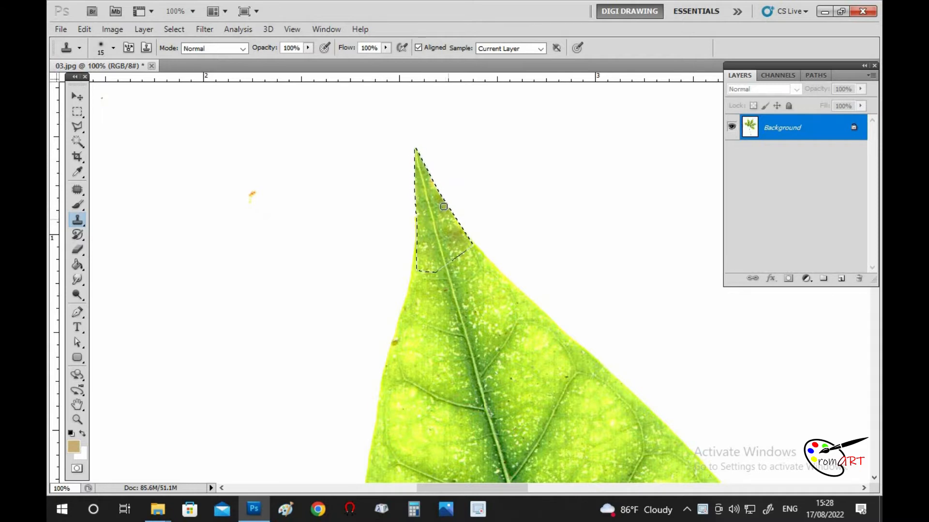
pyautogui.hotkey('ctrl', 'd')
pyautogui.keyDown('ctrl'); pyautogui.keyDown('alt'); pyautogui.click(458, 245); pyautogui.keyUp('alt'); pyautogui.keyUp('ctrl')
pyautogui.keyDown('ctrl'); pyautogui.keyDown('alt'); pyautogui.click(469, 261); pyautogui.keyUp('alt'); pyautogui.keyUp('ctrl')
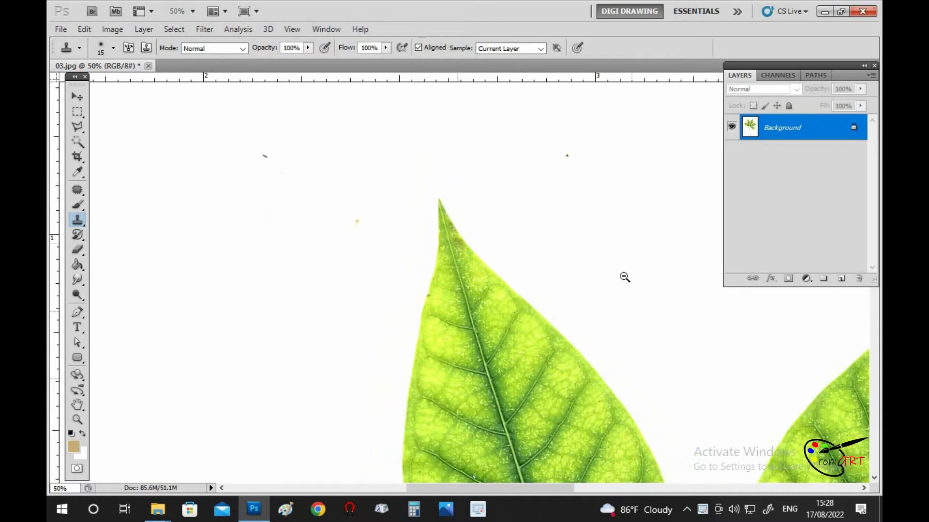
# Outline the discoloured tip of the upper-right leaflet with the Polygonal Lasso and feather the selection by 0.6 pixels
pyautogui.moveTo(624, 278); pyautogui.dragTo(422, 221)
pyautogui.moveTo(750, 361); pyautogui.dragTo(360, 327)
pyautogui.keyDown('ctrl'); pyautogui.click(396, 180); pyautogui.keyUp('ctrl')
pyautogui.keyDown('ctrl'); pyautogui.click(398, 224); pyautogui.keyUp('ctrl')
pyautogui.moveTo(398, 203); pyautogui.dragTo(406, 328)
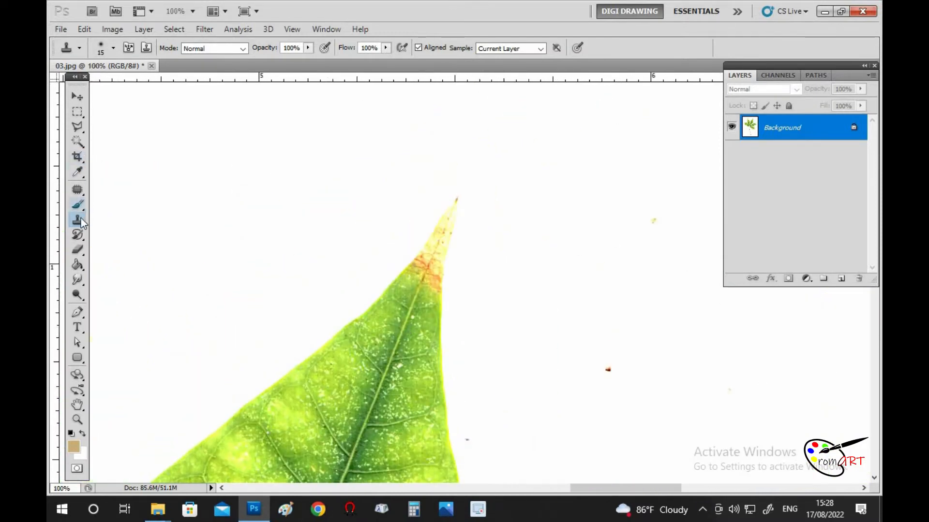
pyautogui.click(78, 128)
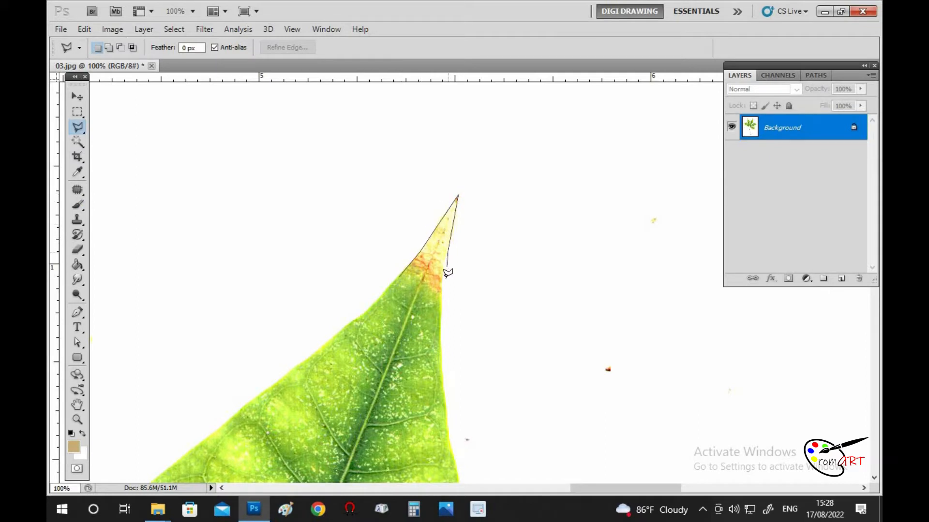
pyautogui.doubleClick(385, 325)
pyautogui.rightClick(438, 296)
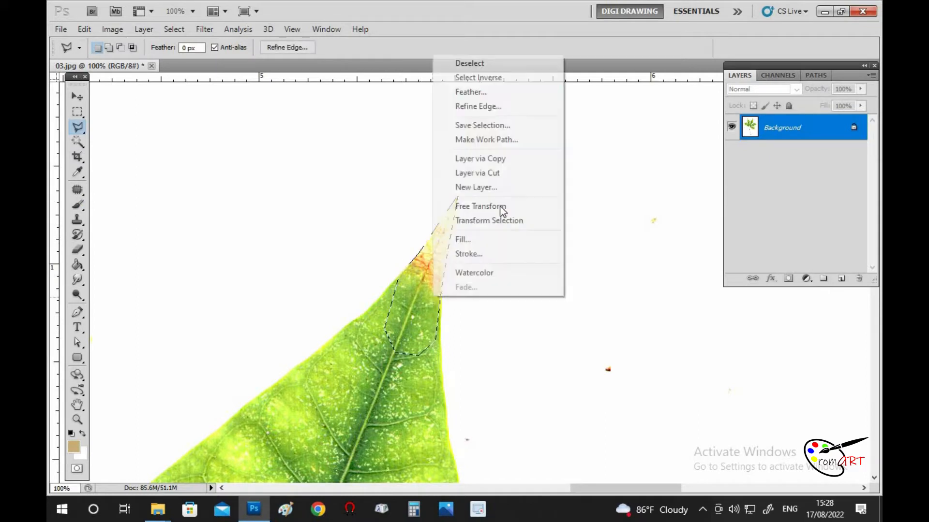
pyautogui.click(472, 91)
pyautogui.click(498, 159)
# Cover the upper-right leaflet's selected tip with nearby green texture using the Clone Stamp, and deselect
pyautogui.press('s')
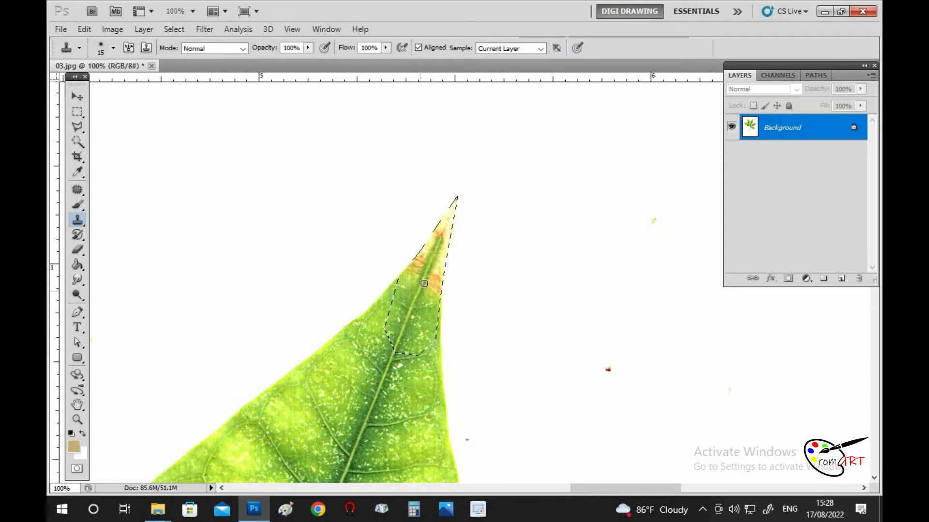
pyautogui.moveTo(422, 261); pyautogui.dragTo(406, 291)
pyautogui.moveTo(429, 241)
pyautogui.mouseDown()
pyautogui.moveTo(444, 220)
pyautogui.moveTo(434, 240)
pyautogui.moveTo(447, 234)
pyautogui.moveTo(457, 199)
pyautogui.moveTo(431, 228)
pyautogui.mouseUp()
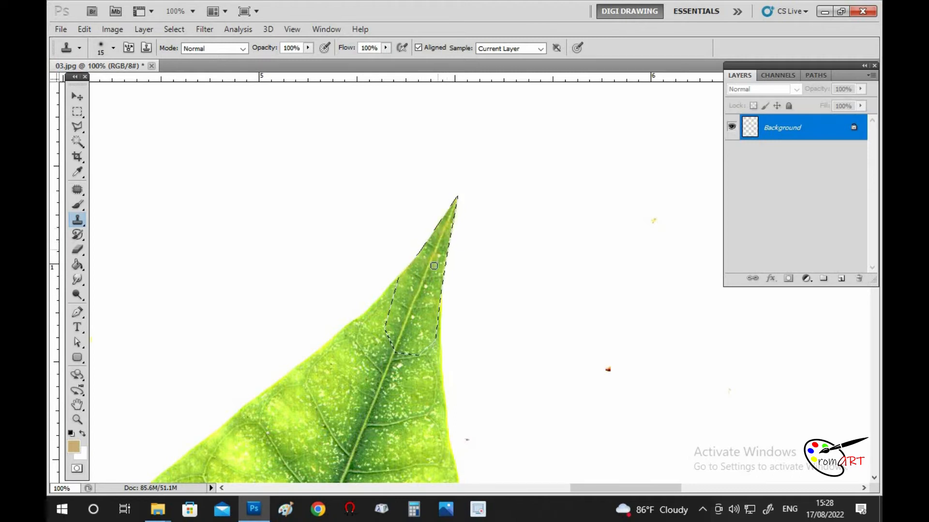
pyautogui.hotkey('ctrl', 'd')
# Outline the dried tip of the leaflet pointing right with the Polygonal Lasso and feather the selection by 0.6 pixels
pyautogui.scroll(-2, 428, 274)
pyautogui.moveTo(500, 342); pyautogui.dragTo(484, 202)
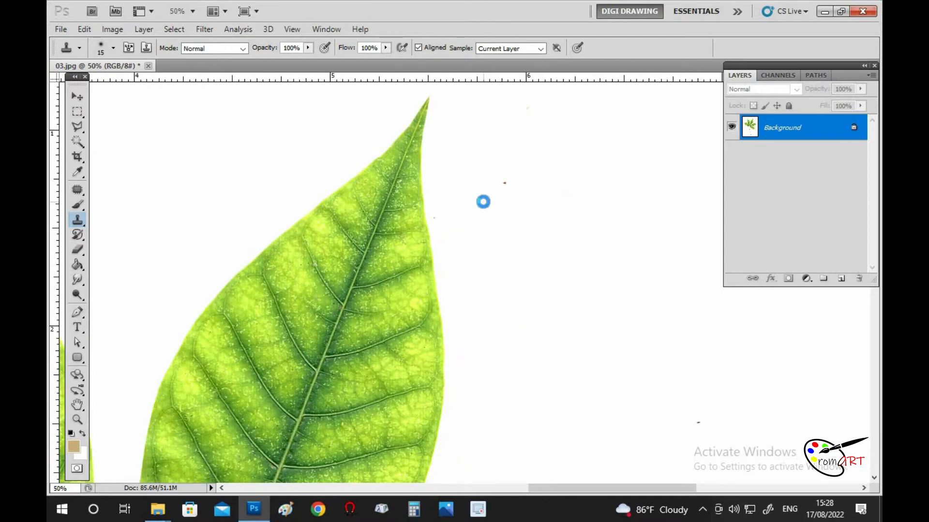
pyautogui.press('v')
pyautogui.moveTo(553, 375)
pyautogui.mouseDown()
pyautogui.moveTo(524, 242)
pyautogui.moveTo(480, 226)
pyautogui.mouseUp()
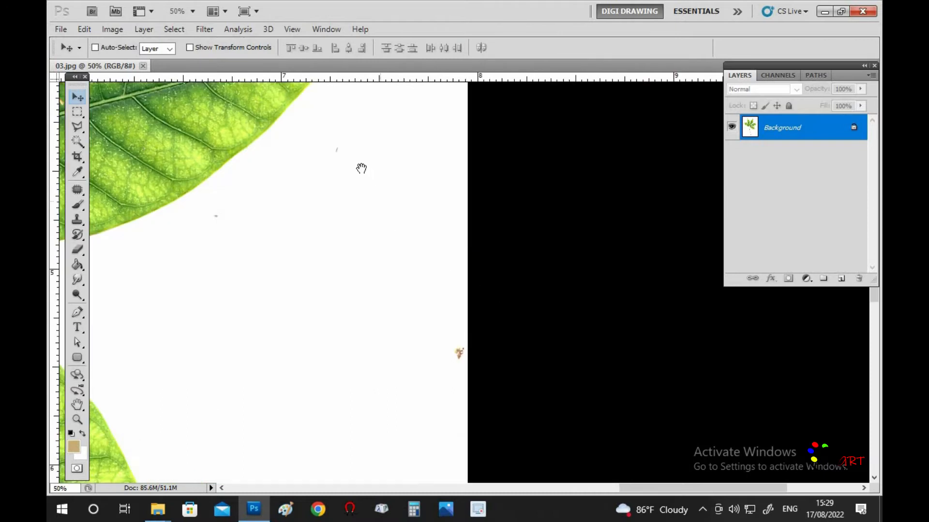
pyautogui.moveTo(361, 168)
pyautogui.mouseDown()
pyautogui.moveTo(489, 315)
pyautogui.moveTo(414, 361)
pyautogui.mouseUp()
pyautogui.keyDown('ctrl'); pyautogui.click(418, 274); pyautogui.keyUp('ctrl')
pyautogui.press('l')
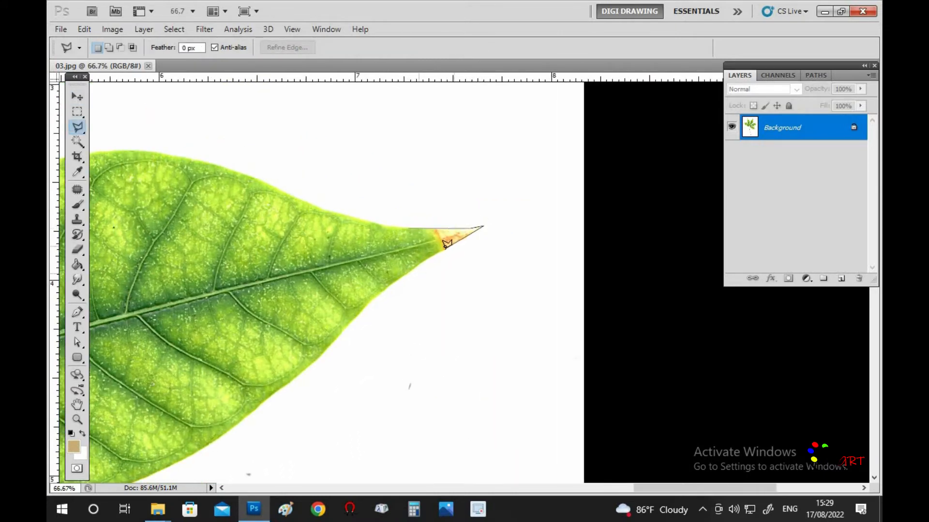
pyautogui.rightClick(418, 244)
pyautogui.click(471, 282)
pyautogui.click(486, 158)
# Paint green leaf texture over the right-pointing leaflet's selected tip with a 20-pixel Clone Stamp, and deselect
pyautogui.press('s')
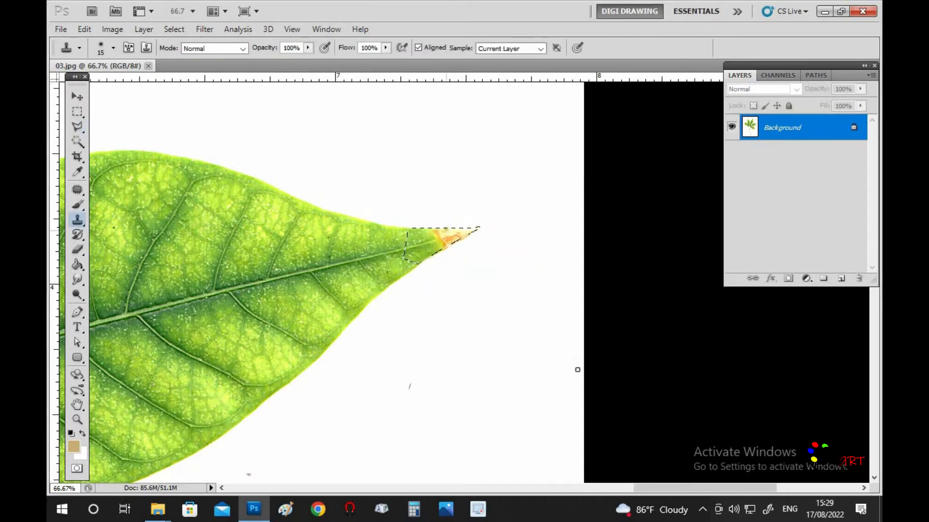
pyautogui.click(702, 509)
pyautogui.click(702, 510)
pyautogui.click(469, 234)
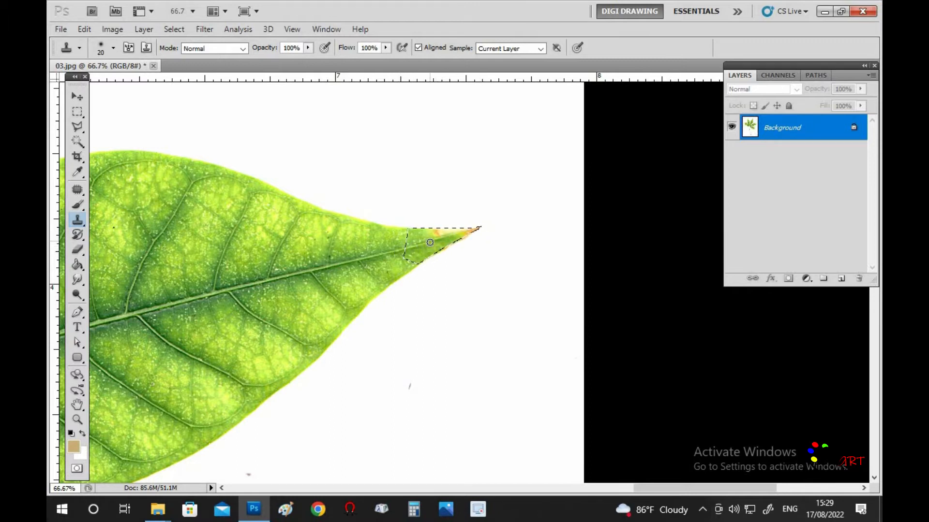
pyautogui.click(479, 226)
pyautogui.hotkey('ctrl', 'z')
# Clone leaf texture over the white hole and the small pale spot beside it on the lower-right leaflet
pyautogui.keyDown('alt'); pyautogui.click(337, 271); pyautogui.keyUp('alt')
pyautogui.keyDown('alt'); pyautogui.click(336, 270); pyautogui.keyUp('alt')
pyautogui.keyDown('alt'); pyautogui.click(337, 271); pyautogui.keyUp('alt')
pyautogui.moveTo(259, 327); pyautogui.dragTo(470, 238)
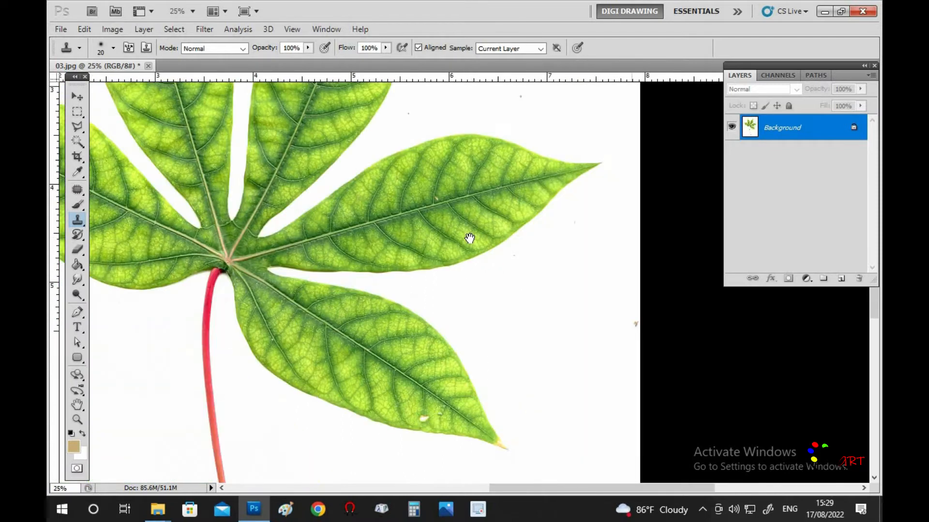
pyautogui.keyDown('ctrl'); pyautogui.click(480, 409); pyautogui.keyUp('ctrl')
pyautogui.keyDown('ctrl'); pyautogui.click(474, 407); pyautogui.keyUp('ctrl')
pyautogui.moveTo(474, 406); pyautogui.dragTo(435, 260)
pyautogui.keyDown('ctrl'); pyautogui.click(384, 293); pyautogui.keyUp('ctrl')
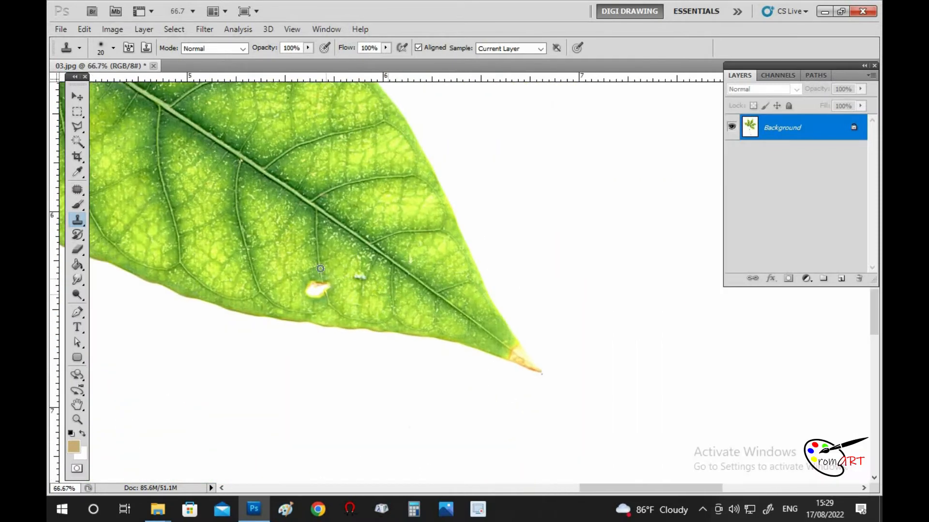
pyautogui.moveTo(327, 296)
pyautogui.mouseDown()
pyautogui.moveTo(307, 289)
pyautogui.moveTo(318, 282)
pyautogui.mouseUp()
pyautogui.click(358, 280)
# Outline the dried tip of the lower-right leaflet with the Polygonal Lasso and feather the selection
pyautogui.keyDown('ctrl'); pyautogui.click(486, 333); pyautogui.keyUp('ctrl')
pyautogui.moveTo(486, 332)
pyautogui.mouseDown()
pyautogui.moveTo(427, 257)
pyautogui.moveTo(390, 254)
pyautogui.mouseUp()
pyautogui.press('l')
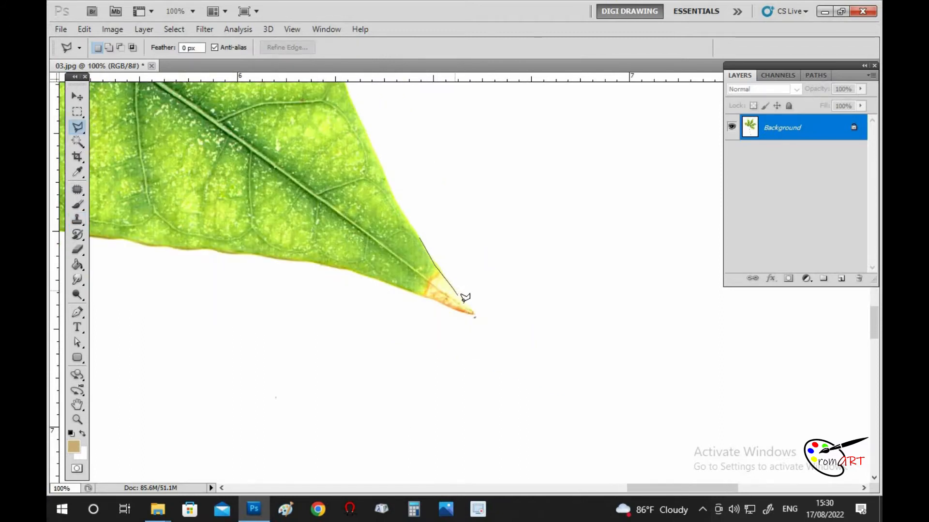
pyautogui.click(426, 293)
pyautogui.click(384, 282)
pyautogui.doubleClick(389, 250)
pyautogui.click(433, 290)
pyautogui.press('Return')
# Fill the lower-right leaflet's selected tip with healthy green texture using the Clone Stamp, and deselect
pyautogui.press('s')
pyautogui.keyDown('alt'); pyautogui.click(406, 264); pyautogui.keyUp('alt')
pyautogui.moveTo(427, 279)
pyautogui.mouseDown()
pyautogui.moveTo(447, 292)
pyautogui.moveTo(433, 271)
pyautogui.moveTo(473, 311)
pyautogui.moveTo(414, 259)
pyautogui.moveTo(469, 312)
pyautogui.moveTo(456, 311)
pyautogui.moveTo(472, 316)
pyautogui.moveTo(455, 304)
pyautogui.moveTo(487, 300)
pyautogui.mouseUp()
pyautogui.keyDown('alt'); pyautogui.click(404, 279); pyautogui.keyUp('alt')
pyautogui.keyDown('alt'); pyautogui.click(427, 278); pyautogui.keyUp('alt')
pyautogui.hotkey('ctrl', 'd')
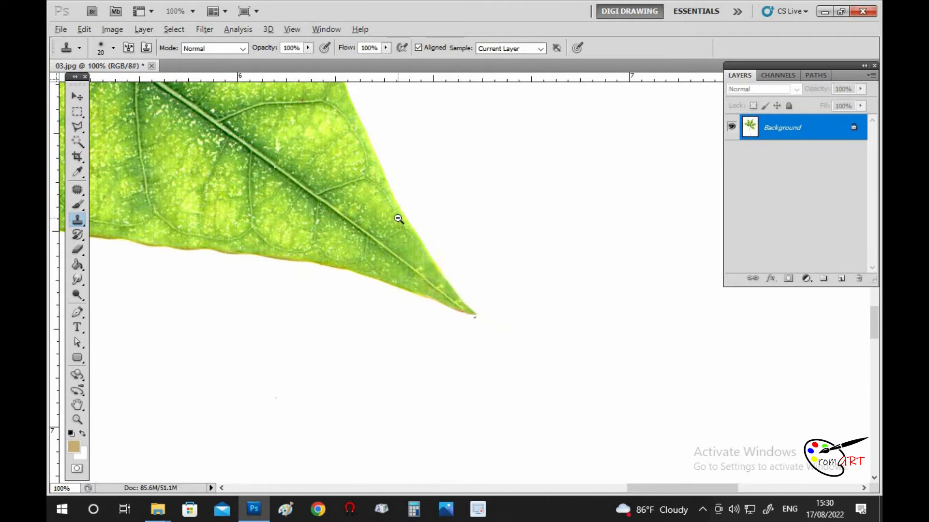
# Examine the retouched leaf as a whole and the full length of its stem
pyautogui.keyDown('alt'); pyautogui.click(398, 217); pyautogui.keyUp('alt')
pyautogui.keyDown('alt'); pyautogui.click(398, 218); pyautogui.keyUp('alt')
pyautogui.keyDown('alt'); pyautogui.click(405, 219); pyautogui.keyUp('alt')
pyautogui.keyDown('alt'); pyautogui.click(404, 219); pyautogui.keyUp('alt')
pyautogui.moveTo(408, 220); pyautogui.dragTo(516, 291)
pyautogui.keyDown('alt'); pyautogui.click(326, 204); pyautogui.keyUp('alt')
pyautogui.keyDown('alt'); pyautogui.click(326, 204); pyautogui.keyUp('alt')
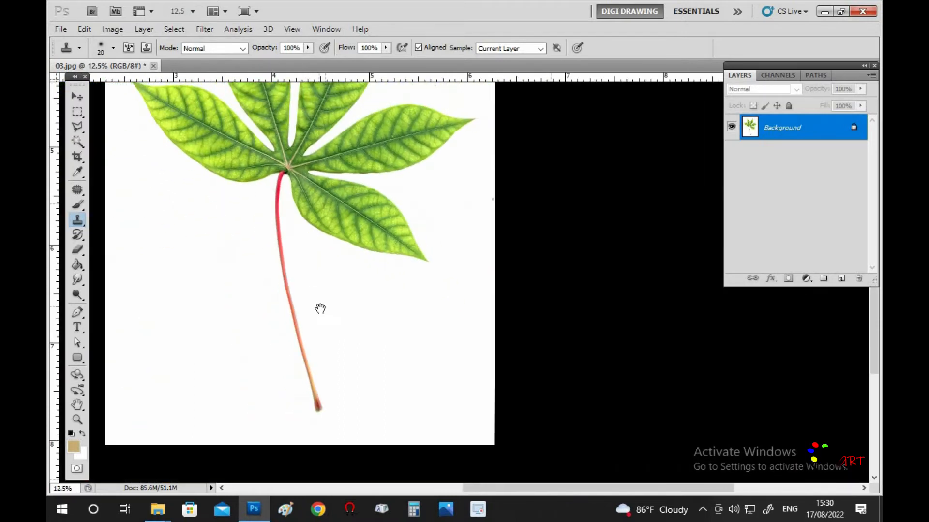
pyautogui.keyDown('ctrl'); pyautogui.click(290, 297); pyautogui.keyUp('ctrl')
pyautogui.keyDown('alt'); pyautogui.click(360, 336); pyautogui.keyUp('alt')
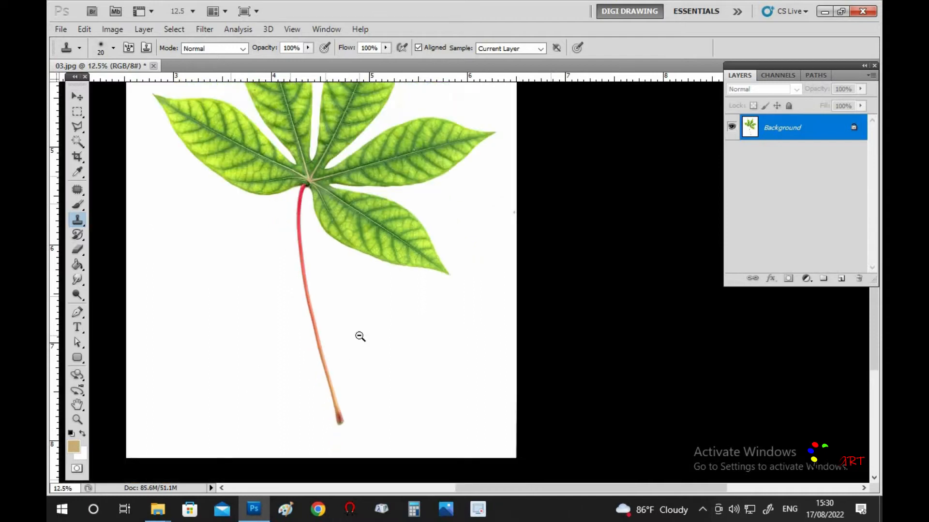
pyautogui.keyDown('alt'); pyautogui.click(360, 336); pyautogui.keyUp('alt')
pyautogui.press('v')
pyautogui.keyDown('ctrl'); pyautogui.click(472, 429); pyautogui.keyUp('ctrl')
pyautogui.keyDown('ctrl'); pyautogui.click(473, 429); pyautogui.keyUp('ctrl')
pyautogui.moveTo(497, 382); pyautogui.dragTo(500, 309)
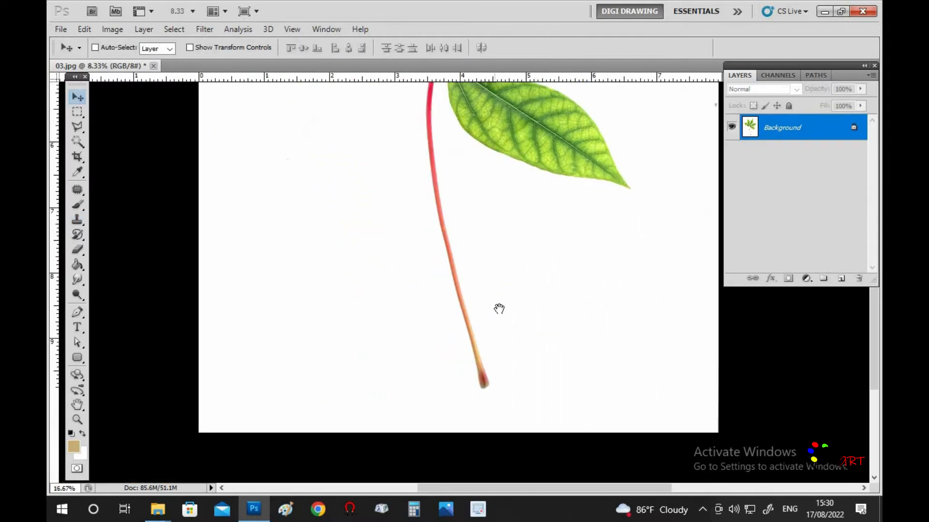
pyautogui.press('q')
pyautogui.press('d')
pyautogui.press('b')
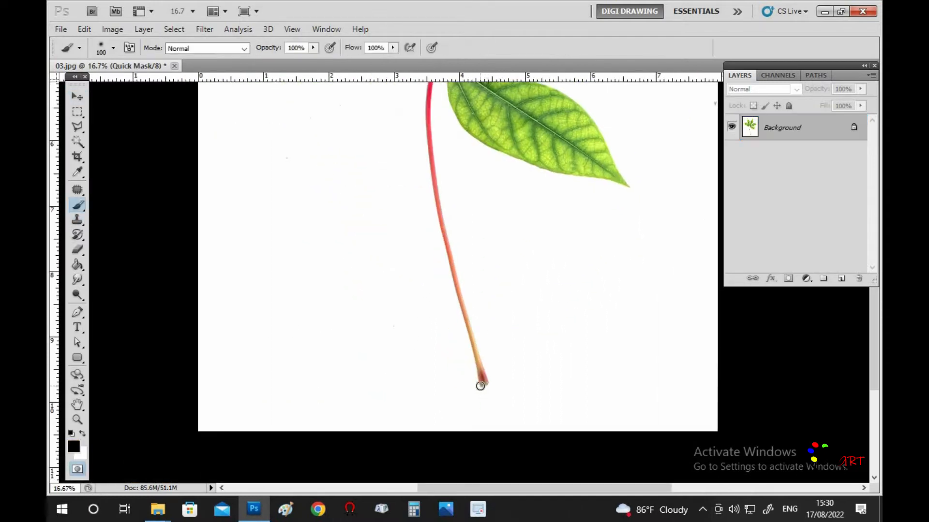
pyautogui.press('q')
# Enclose the lower part of the stem with the Polygonal Lasso and feather the selection by 0.6 pixels
pyautogui.press('l')
pyautogui.click(431, 329)
pyautogui.click(473, 401)
pyautogui.click(513, 405)
pyautogui.doubleClick(516, 353)
pyautogui.rightClick(516, 309)
pyautogui.click(508, 113)
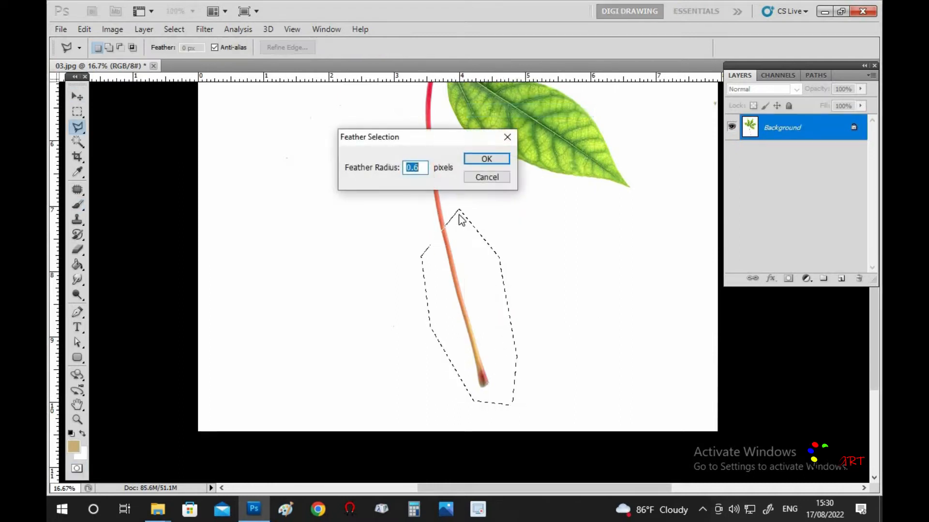
pyautogui.click(485, 160)
# Copy the selected stem end to a new layer and move it up over the stem's upper part to shorten it
pyautogui.rightClick(477, 301)
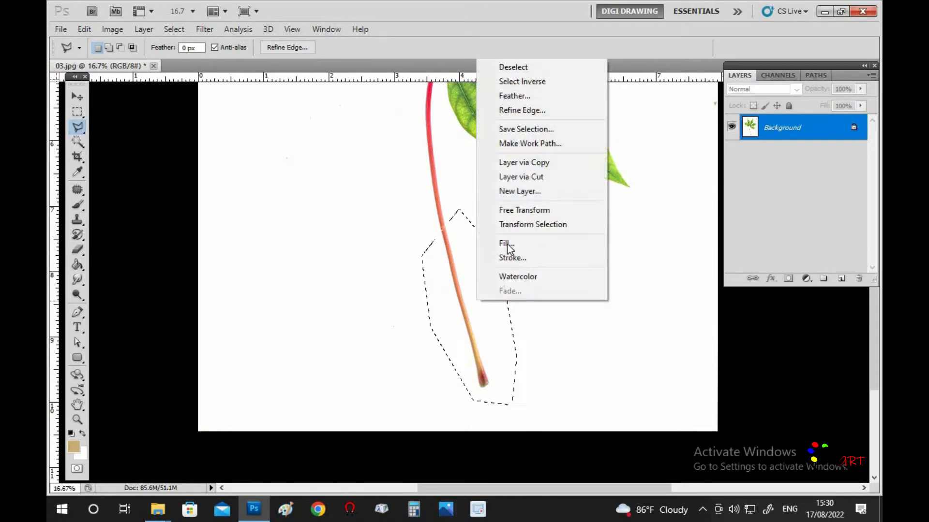
pyautogui.click(527, 164)
pyautogui.press('v')
pyautogui.moveTo(451, 250); pyautogui.dragTo(429, 146)
pyautogui.moveTo(443, 186); pyautogui.dragTo(441, 352)
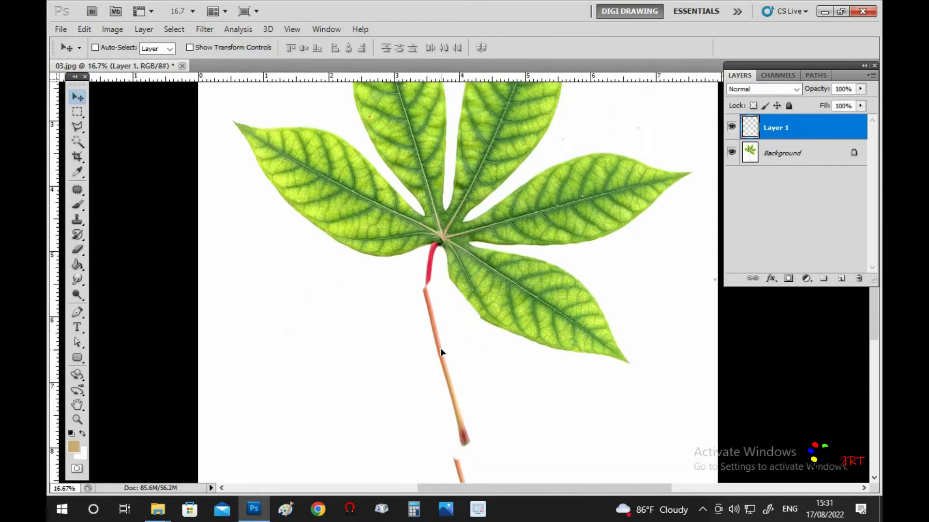
# Rotate the copied stem piece slightly clockwise with Free Transform so it continues the line of the red upper stem
pyautogui.hotkey('ctrl', 't')
pyautogui.moveTo(543, 421); pyautogui.dragTo(537, 427)
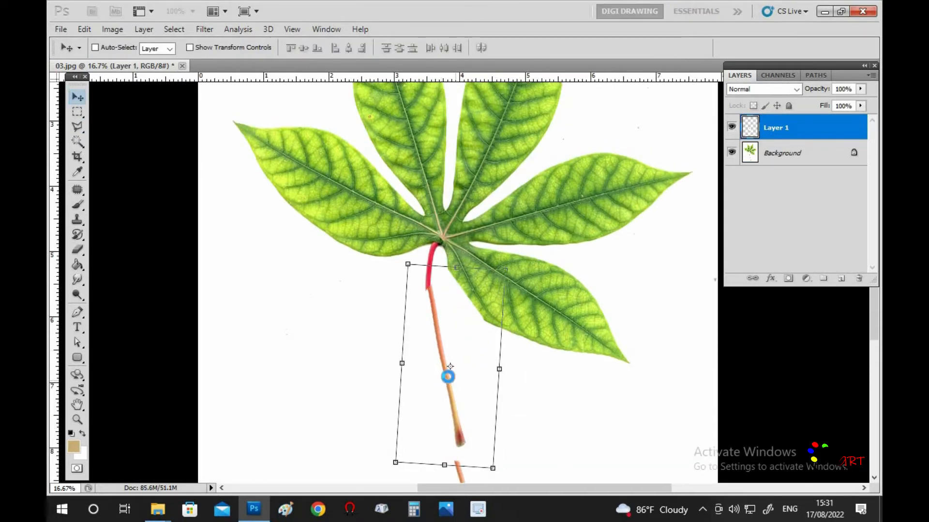
pyautogui.press('Return')
pyautogui.scroll(2, 450, 366)
pyautogui.moveTo(431, 369); pyautogui.dragTo(443, 354)
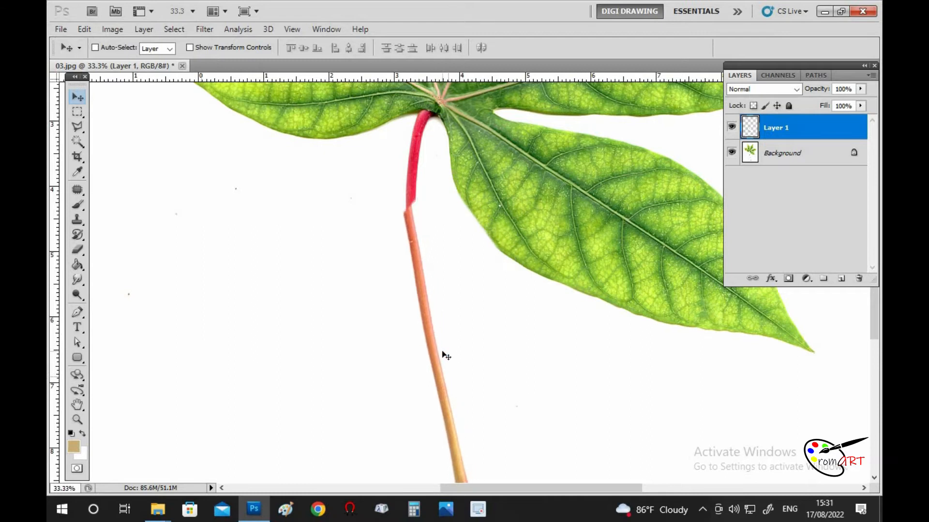
pyautogui.moveTo(458, 407); pyautogui.dragTo(445, 303)
pyautogui.scroll(-1, 446, 303)
pyautogui.moveTo(441, 232); pyautogui.dragTo(426, 296)
pyautogui.scroll(1, 404, 271)
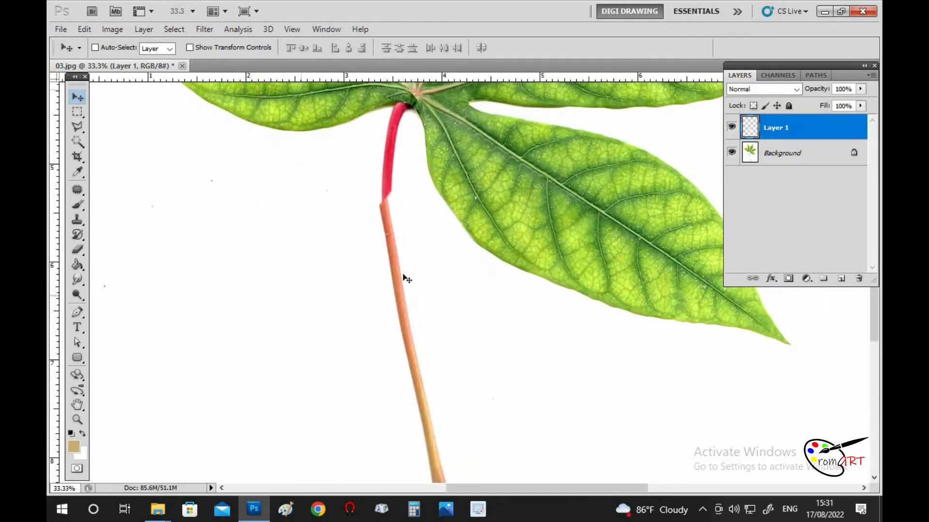
# Warp the upper end of the copied stem piece so its edges meet the red stem in a smooth curve
pyautogui.hotkey('ctrl', 't')
pyautogui.rightClick(404, 271)
pyautogui.click(466, 369)
pyautogui.moveTo(391, 430); pyautogui.dragTo(387, 429)
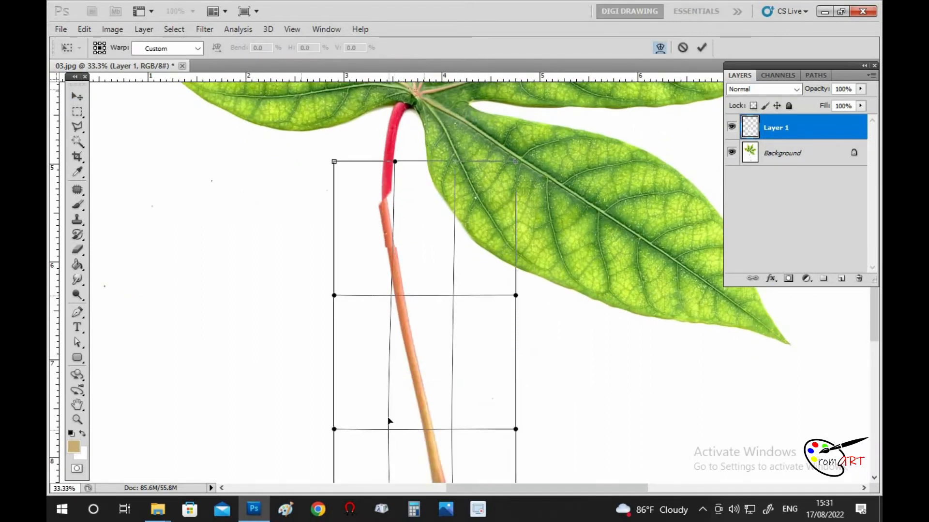
pyautogui.moveTo(394, 297); pyautogui.dragTo(390, 296)
pyautogui.moveTo(395, 161); pyautogui.dragTo(401, 161)
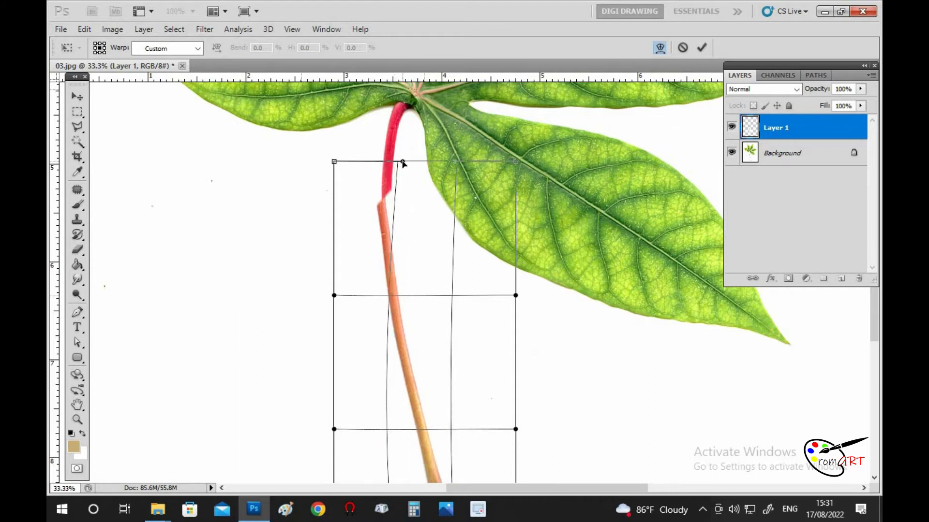
pyautogui.moveTo(335, 161); pyautogui.dragTo(345, 158)
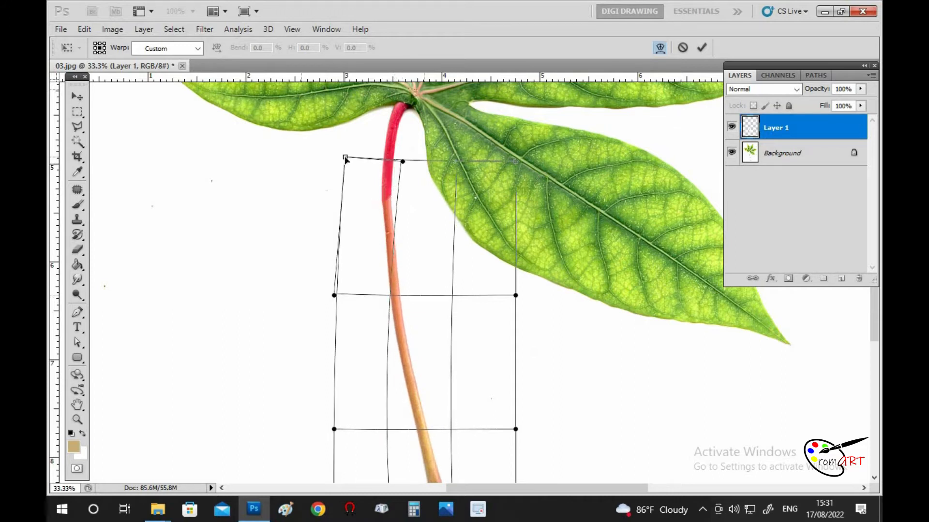
pyautogui.press('Return')
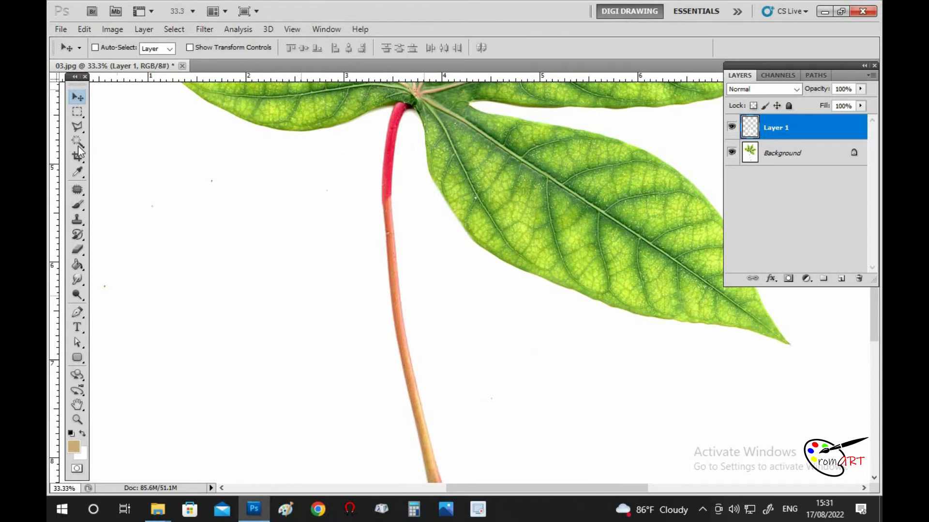
# Blend the stem joint by softly erasing the copied piece's upper end with a size 45 Eraser at 30% opacity
pyautogui.click(78, 249)
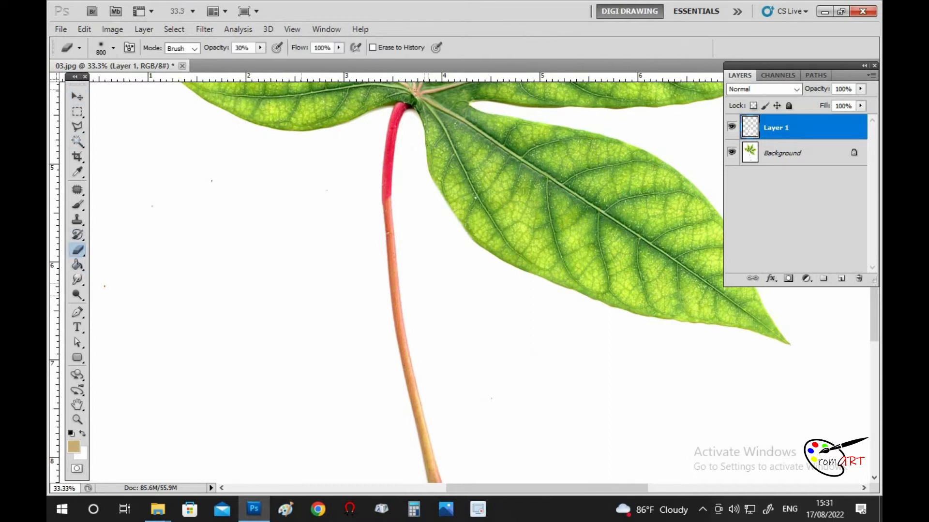
pyautogui.moveTo(386, 217); pyautogui.dragTo(387, 230)
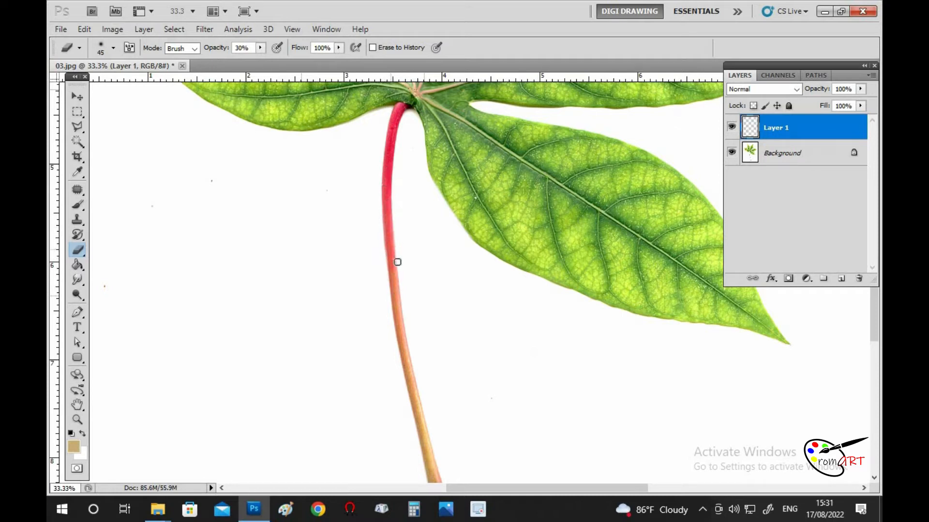
pyautogui.keyDown('alt'); pyautogui.click(433, 258); pyautogui.keyUp('alt')
pyautogui.keyDown('alt'); pyautogui.click(433, 258); pyautogui.keyUp('alt')
pyautogui.keyDown('alt'); pyautogui.click(433, 258); pyautogui.keyUp('alt')
pyautogui.moveTo(464, 359); pyautogui.dragTo(456, 288)
# Flatten the image into a single background layer and activate the Clone Stamp
pyautogui.press('v')
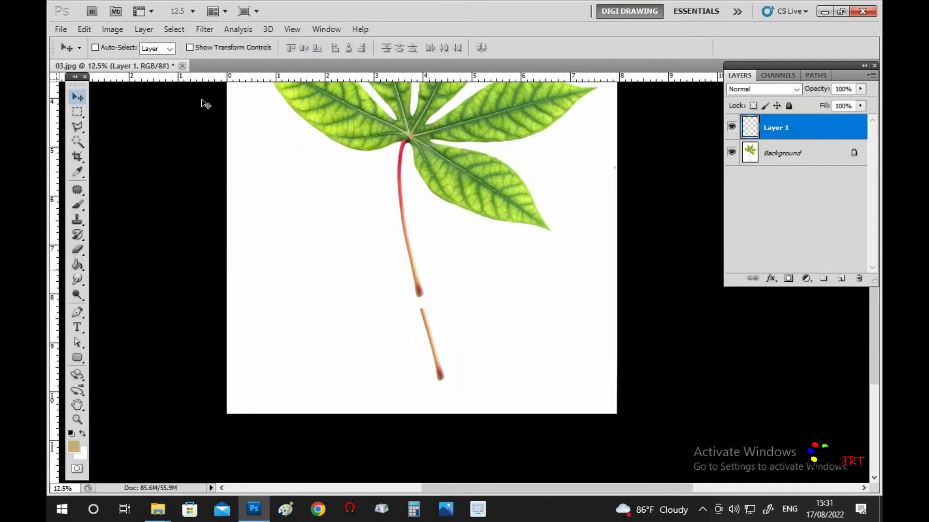
pyautogui.click(143, 30)
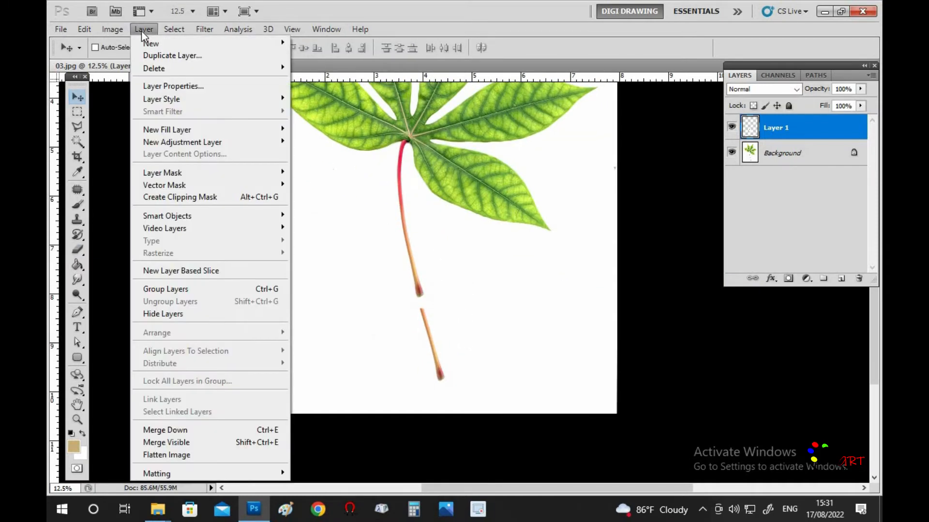
pyautogui.click(183, 455)
pyautogui.press('s')
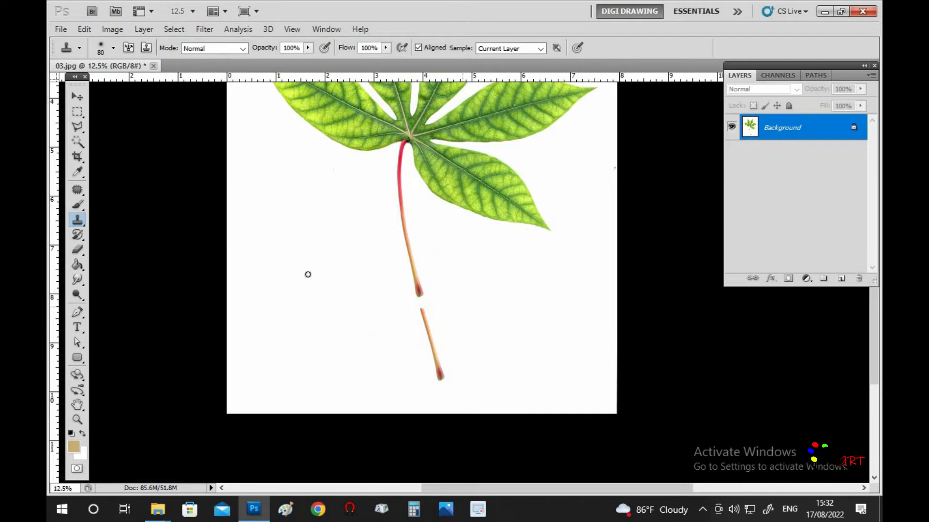
# Cover the detached leftover stem piece below the shortened stem with clean white background using the Clone Stamp
pyautogui.moveTo(429, 329); pyautogui.dragTo(441, 368)
pyautogui.keyDown('alt'); pyautogui.click(435, 307); pyautogui.keyUp('alt')
pyautogui.keyDown('alt'); pyautogui.click(435, 308); pyautogui.keyUp('alt')
# Crop away the excess white area below the leaf's shortened stem
pyautogui.press('c')
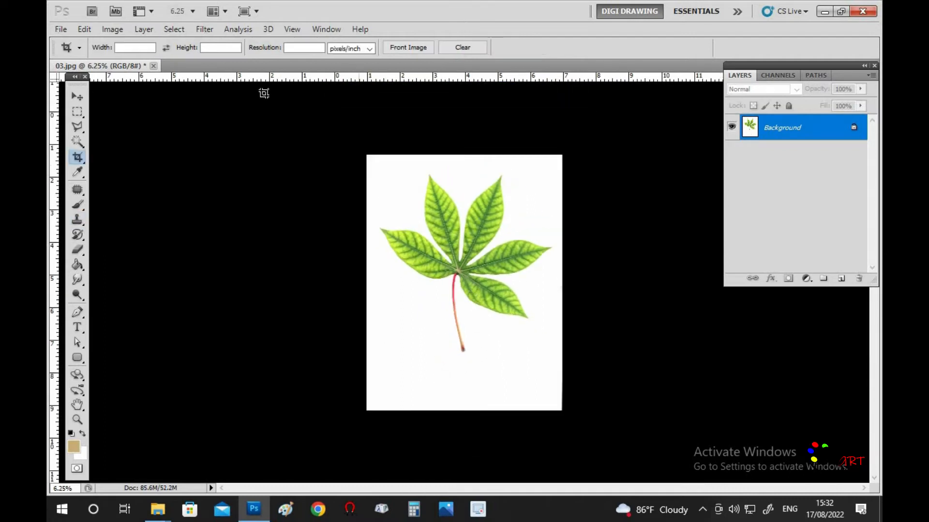
pyautogui.moveTo(551, 368); pyautogui.dragTo(564, 369)
pyautogui.press('Return')
pyautogui.hotkey('ctrl', '+')
pyautogui.keyDown('ctrl'); pyautogui.click(458, 268); pyautogui.keyUp('ctrl')
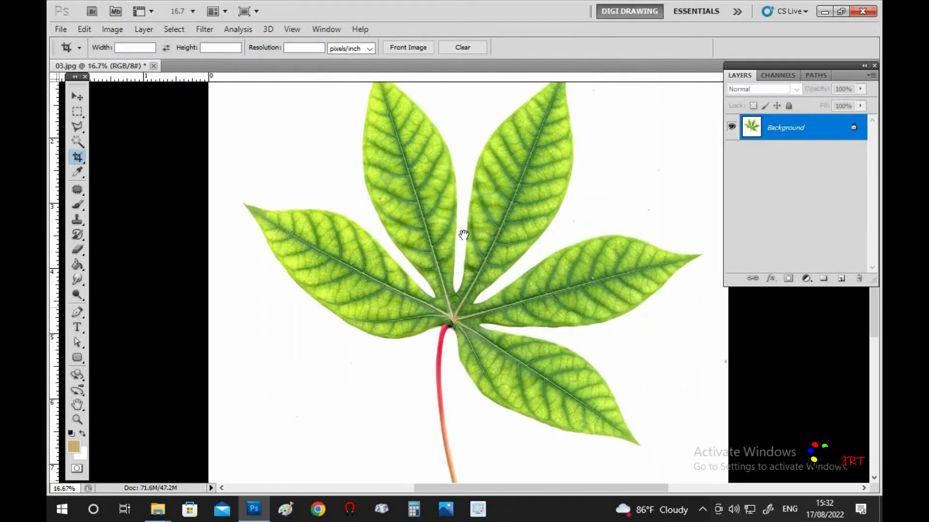
# Clean the remaining specks around the stem and on the leaflets with a size 30 Clone Stamp
pyautogui.moveTo(462, 309); pyautogui.dragTo(464, 235)
pyautogui.keyDown('ctrl'); pyautogui.click(580, 224); pyautogui.keyUp('ctrl')
pyautogui.keyDown('ctrl'); pyautogui.click(579, 224); pyautogui.keyUp('ctrl')
pyautogui.keyDown('ctrl'); pyautogui.click(580, 224); pyautogui.keyUp('ctrl')
pyautogui.moveTo(453, 190); pyautogui.dragTo(549, 35)
pyautogui.press('s')
pyautogui.keyDown('ctrl'); pyautogui.click(376, 312); pyautogui.keyUp('ctrl')
pyautogui.press('[')
pyautogui.press('[')
pyautogui.press('[')
pyautogui.press('[')
pyautogui.press('[')
pyautogui.press('[')
pyautogui.press('[')
pyautogui.press('[')
pyautogui.press('[')
pyautogui.press('[')
pyautogui.press('[')
pyautogui.press('[')
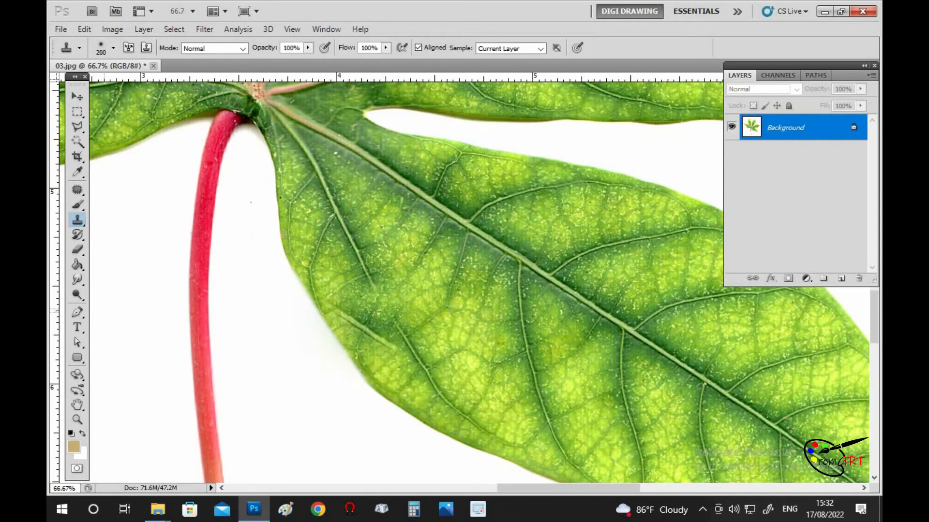
pyautogui.keyDown('alt'); pyautogui.click(281, 176); pyautogui.keyUp('alt')
pyautogui.moveTo(134, 113); pyautogui.dragTo(448, 292)
pyautogui.moveTo(379, 303); pyautogui.dragTo(419, 438)
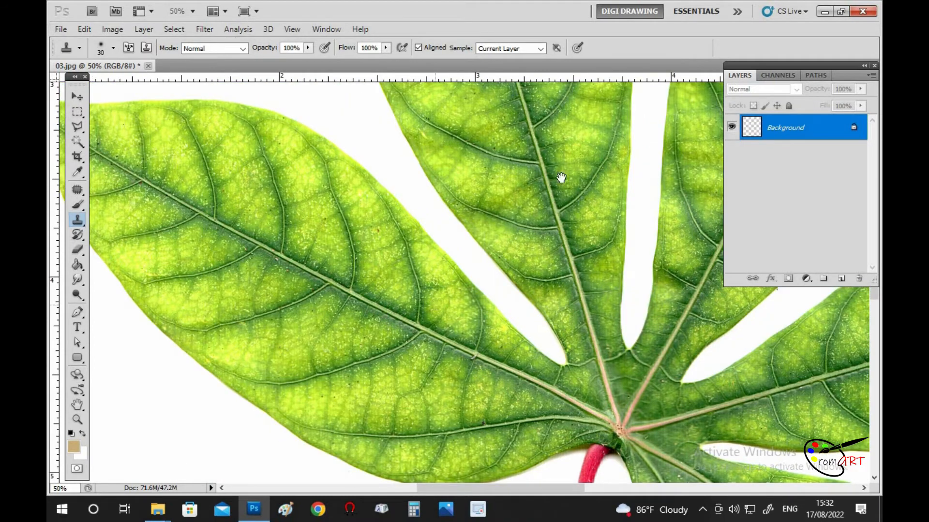
pyautogui.moveTo(561, 178); pyautogui.dragTo(397, 340)
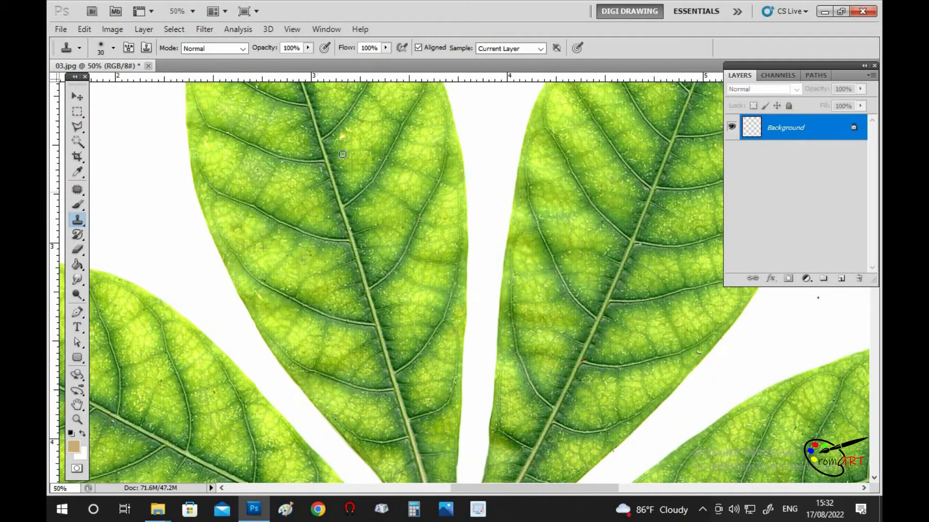
pyautogui.moveTo(633, 253)
pyautogui.mouseDown()
pyautogui.moveTo(520, 393)
pyautogui.moveTo(365, 237)
pyautogui.moveTo(350, 145)
pyautogui.mouseUp()
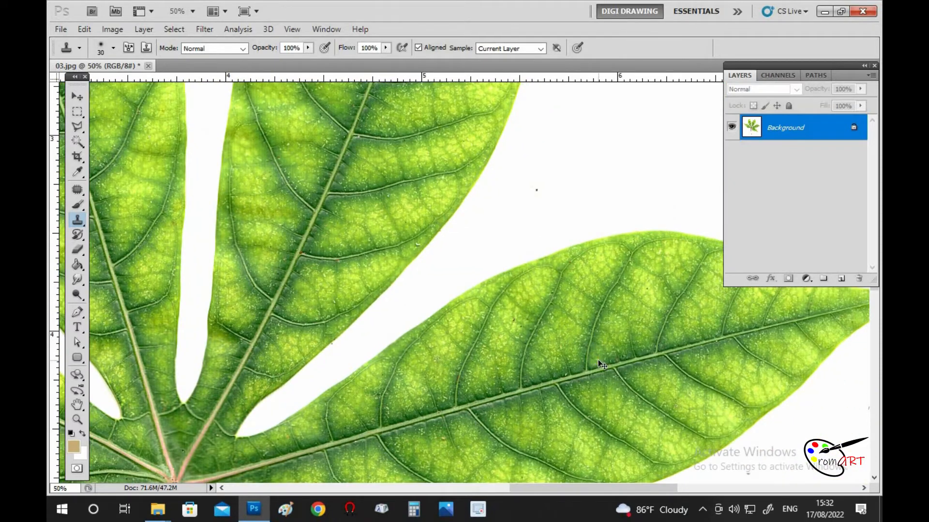
pyautogui.hotkey('ctrl', '0')
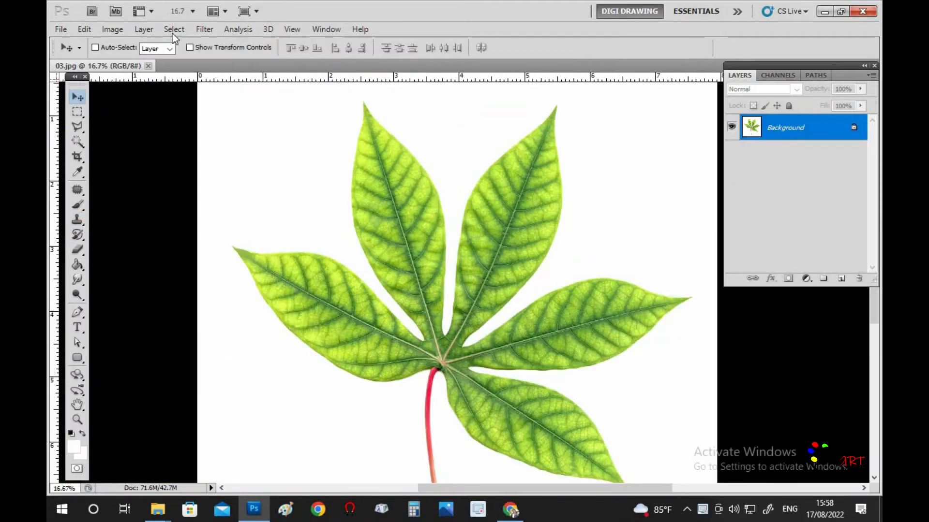
# Apply the Watercolor filter to the leaf with Brush Detail 1, Shadow Intensity 0 and Texture 1
pyautogui.click(204, 29)
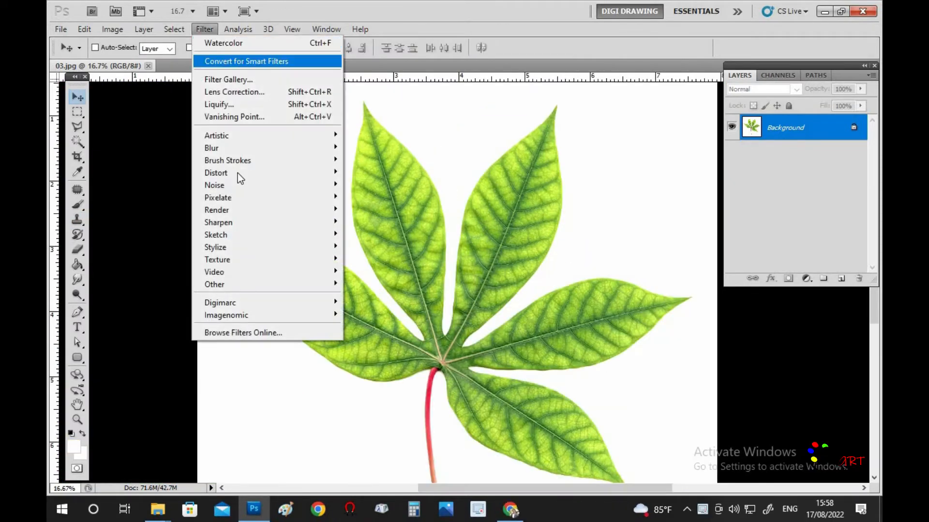
pyautogui.moveTo(249, 138)
pyautogui.click(385, 309)
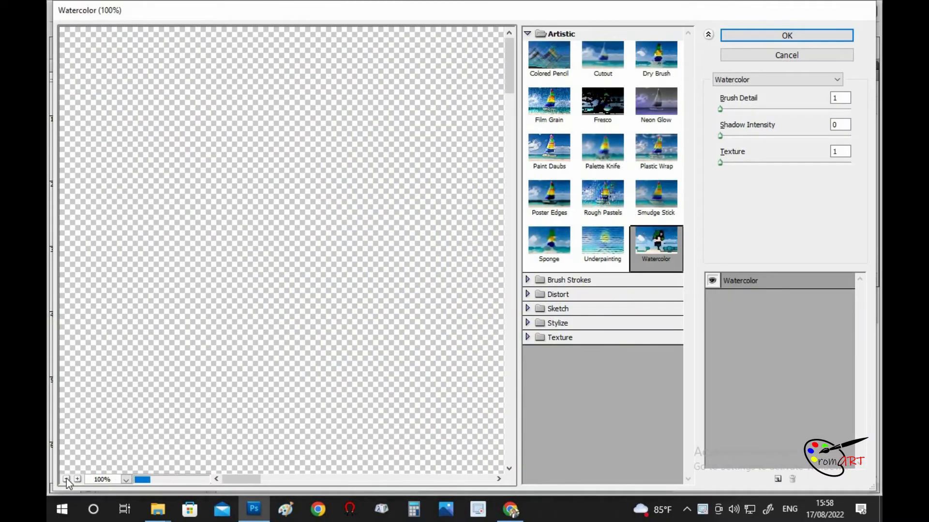
pyautogui.click(66, 479)
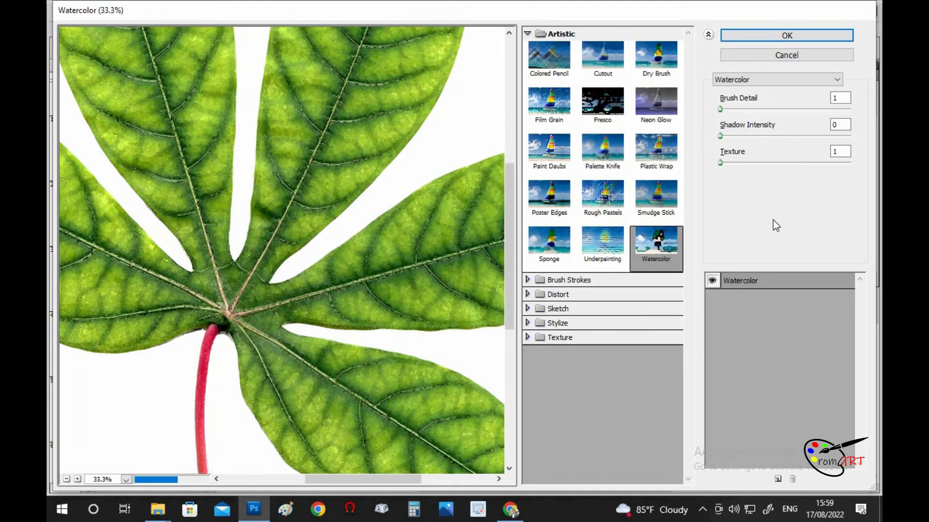
pyautogui.click(720, 164)
pyautogui.click(719, 109)
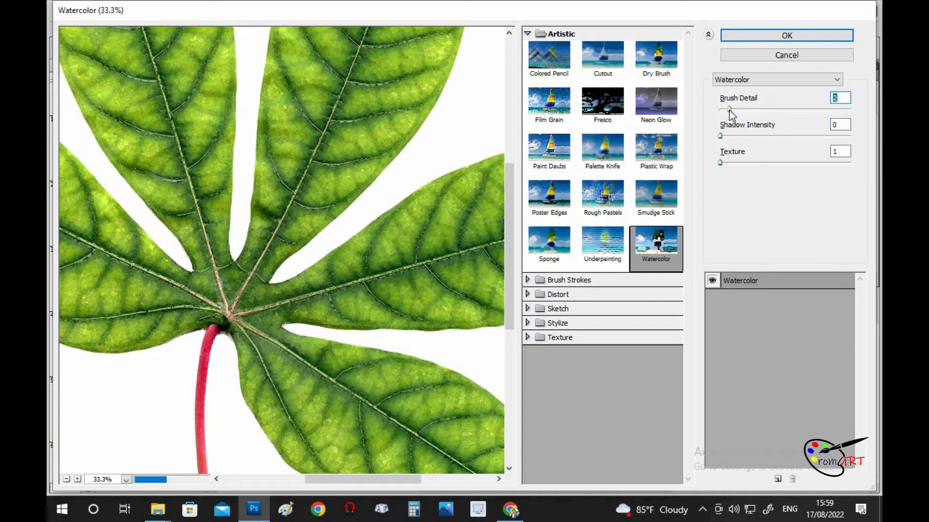
pyautogui.moveTo(724, 164); pyautogui.dragTo(726, 163)
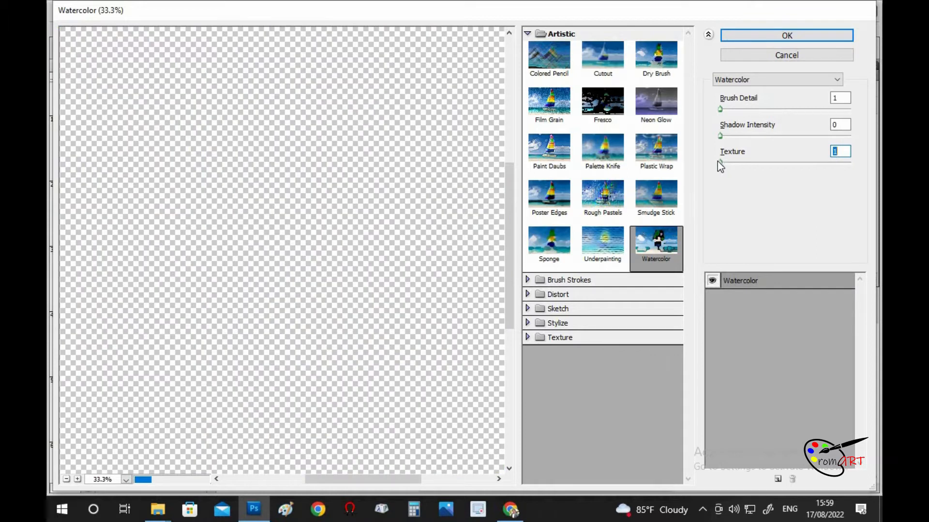
pyautogui.click(787, 36)
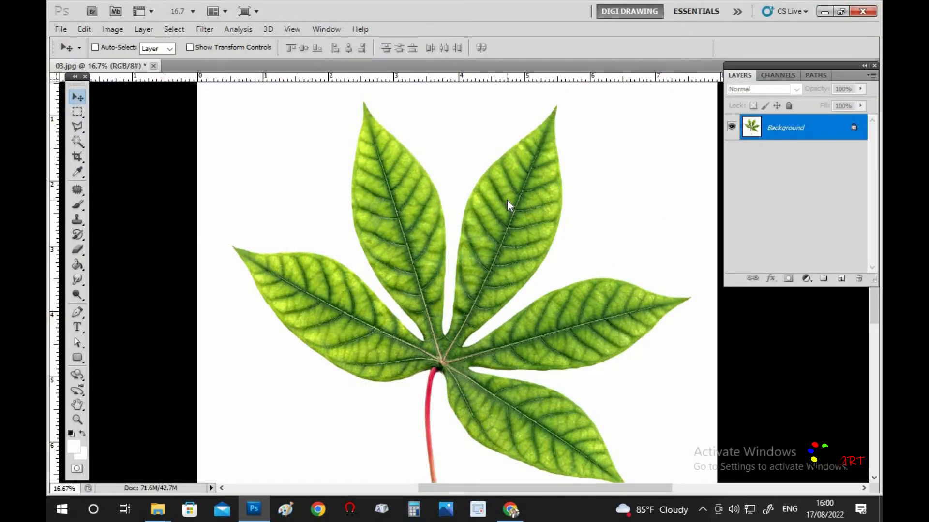
# Brighten the leaf with RGB Curves, raising the highlights and setting the midtone point to input 101 and output 117
pyautogui.keyDown('ctrl'); pyautogui.click(493, 295); pyautogui.keyUp('ctrl')
pyautogui.keyDown('ctrl'); pyautogui.click(493, 295); pyautogui.keyUp('ctrl')
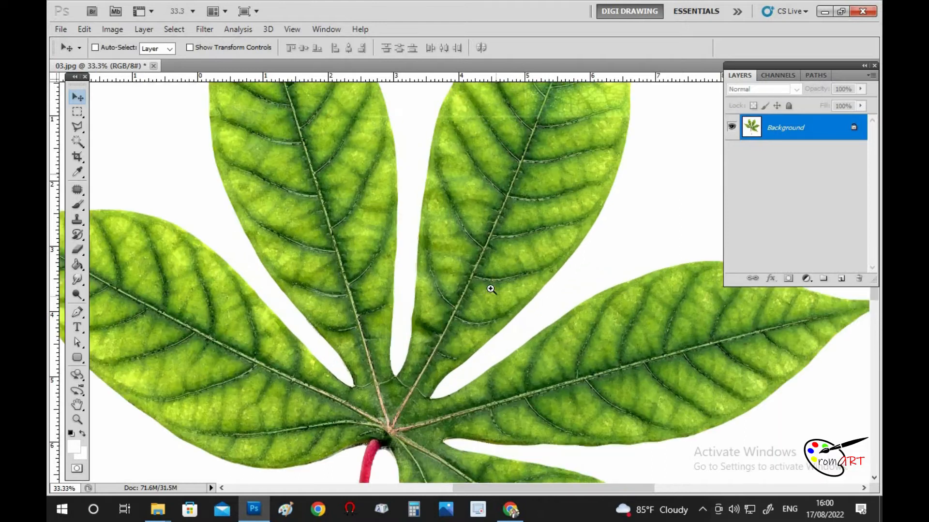
pyautogui.keyDown('ctrl'); pyautogui.click(488, 280); pyautogui.keyUp('ctrl')
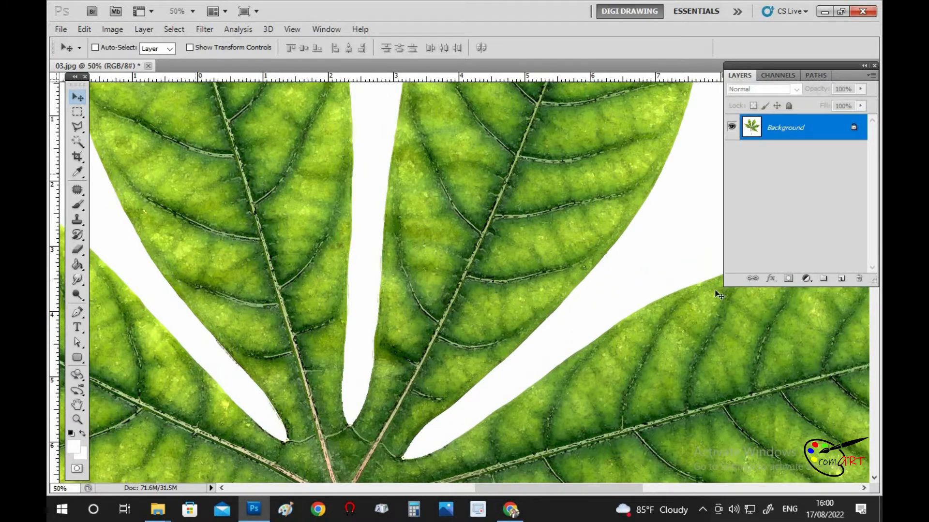
pyautogui.hotkey('ctrl', 'm')
pyautogui.moveTo(725, 258); pyautogui.dragTo(725, 210)
pyautogui.click(722, 356)
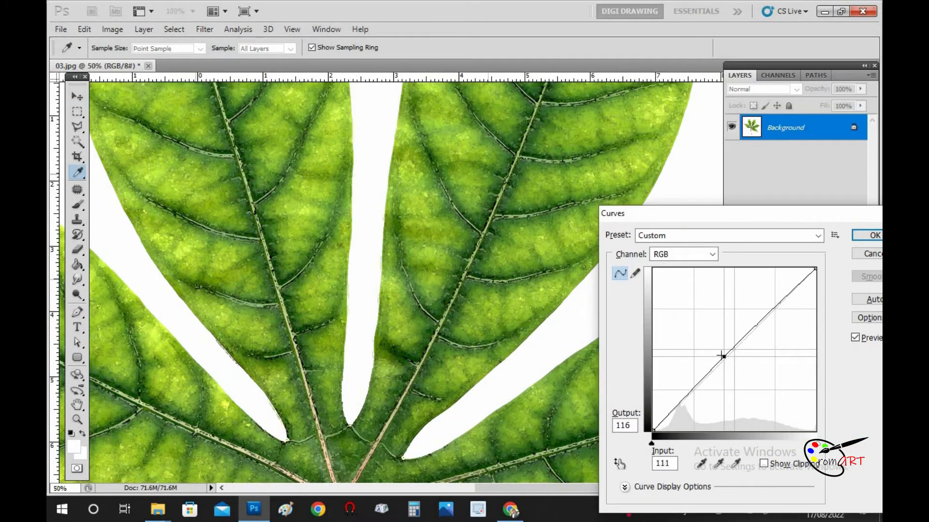
pyautogui.moveTo(774, 308); pyautogui.dragTo(770, 294)
pyautogui.moveTo(721, 355); pyautogui.dragTo(718, 356)
pyautogui.keyDown('alt'); pyautogui.click(415, 296); pyautogui.keyUp('alt')
pyautogui.keyDown('alt'); pyautogui.click(415, 297); pyautogui.keyUp('alt')
pyautogui.keyDown('alt'); pyautogui.click(415, 297); pyautogui.keyUp('alt')
pyautogui.keyDown('ctrl'); pyautogui.click(379, 243); pyautogui.keyUp('ctrl')
pyautogui.keyDown('ctrl'); pyautogui.click(378, 244); pyautogui.keyUp('ctrl')
pyautogui.keyDown('ctrl'); pyautogui.click(378, 244); pyautogui.keyUp('ctrl')
pyautogui.keyDown('ctrl'); pyautogui.click(378, 245); pyautogui.keyUp('ctrl')
pyautogui.keyDown('ctrl'); pyautogui.click(377, 244); pyautogui.keyUp('ctrl')
pyautogui.moveTo(325, 225); pyautogui.dragTo(658, 241)
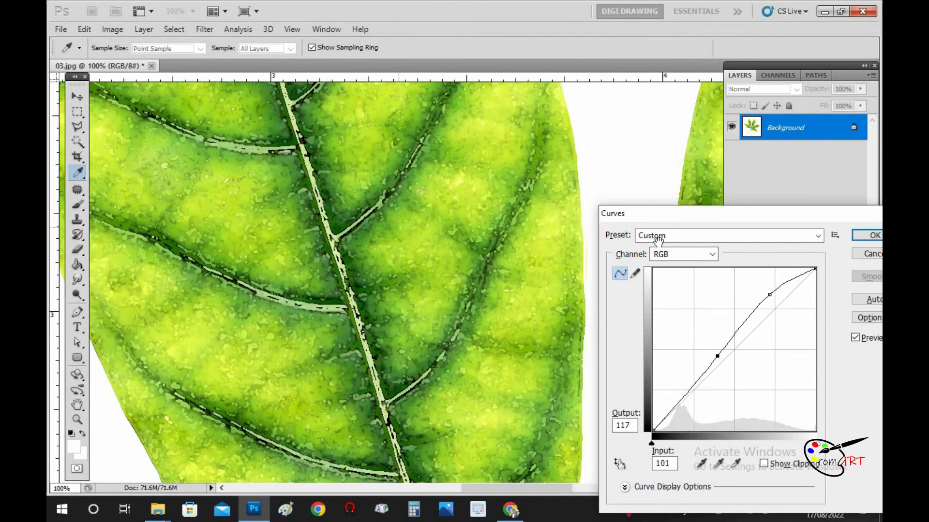
pyautogui.press('Return')
# Select the white background around the leaf with the Magic Wand at tolerance 100
pyautogui.press('v')
pyautogui.hotkey('ctrl', '0')
pyautogui.press('w')
pyautogui.hotkey('ctrl', '+')
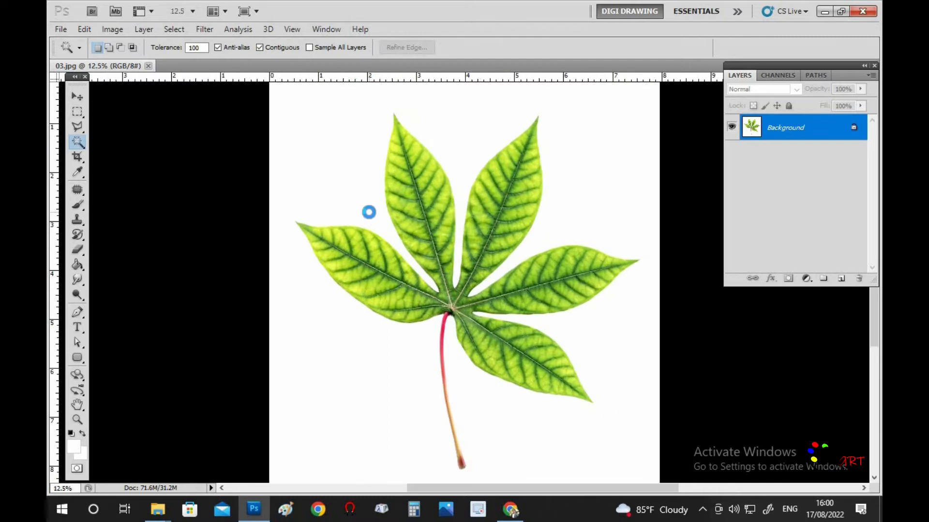
pyautogui.click(370, 213)
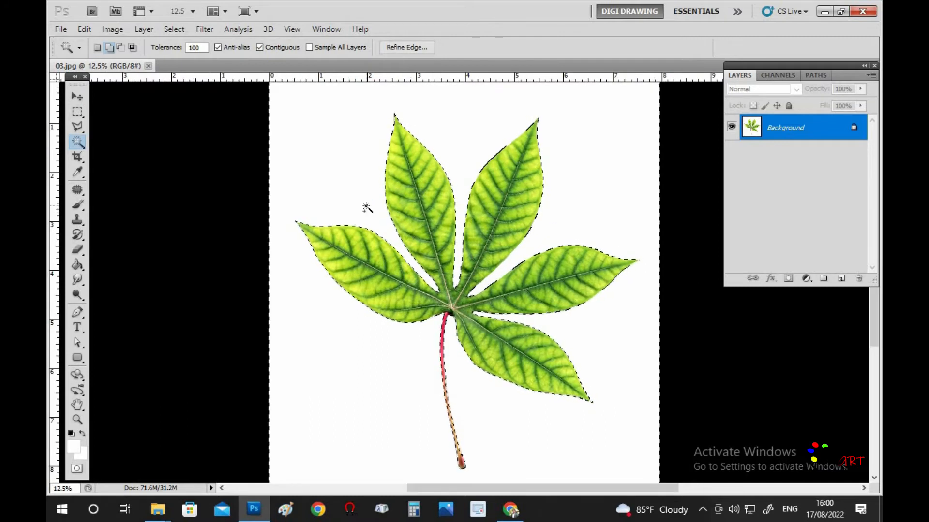
# Subtract the pale strip along the lower stem's edge from the background selection with the Polygonal Lasso
pyautogui.scroll(3, 453, 250)
pyautogui.scroll(-2, 452, 249)
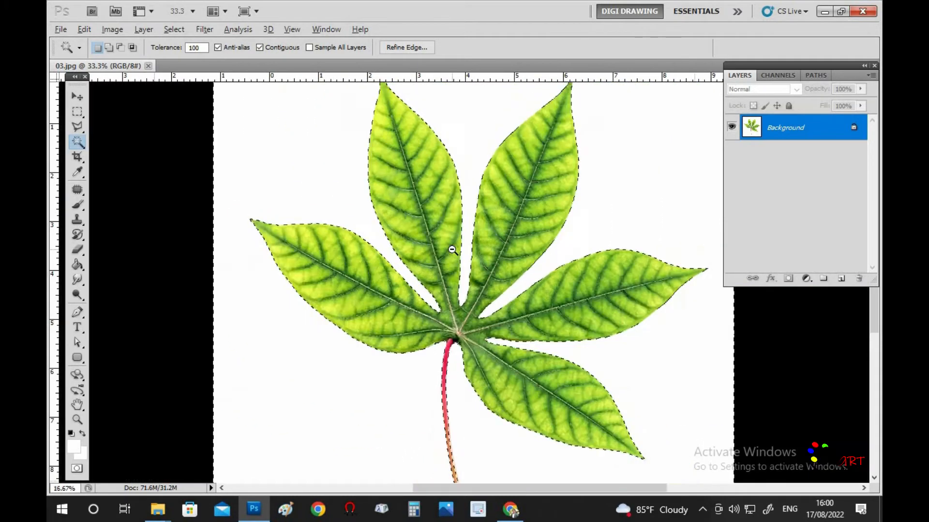
pyautogui.scroll(3, 437, 433)
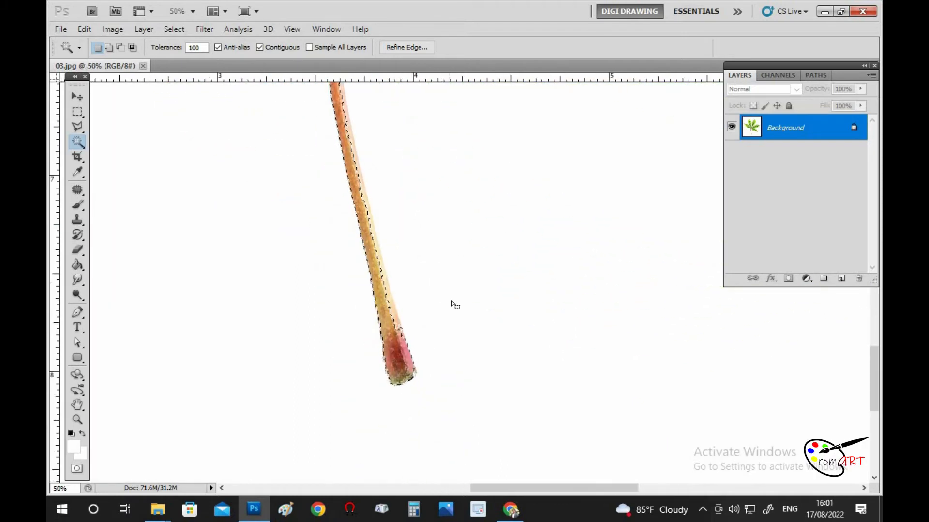
pyautogui.moveTo(431, 175); pyautogui.dragTo(469, 375)
pyautogui.moveTo(474, 264); pyautogui.dragTo(456, 180)
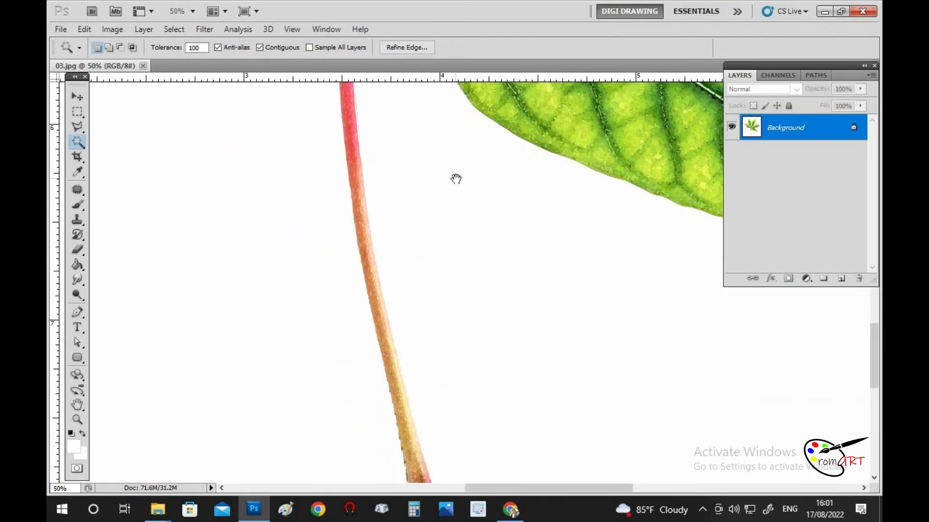
pyautogui.moveTo(399, 168); pyautogui.dragTo(419, 227)
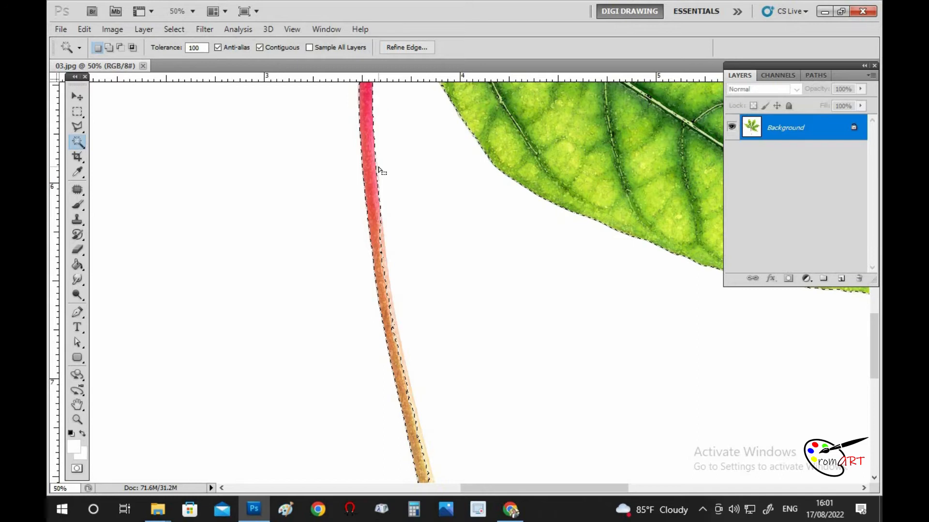
pyautogui.press('l')
pyautogui.press('alt')
pyautogui.click(376, 169)
pyautogui.moveTo(384, 274); pyautogui.dragTo(361, 160)
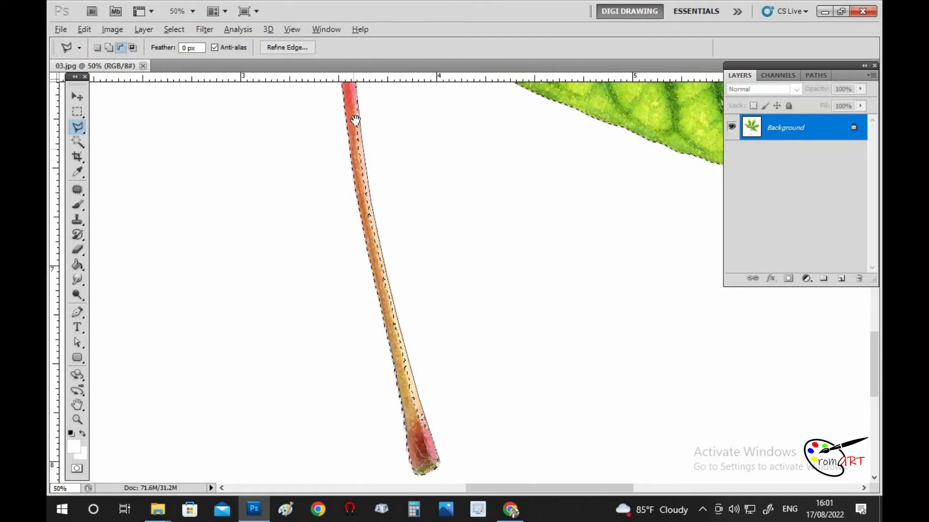
pyautogui.moveTo(355, 109); pyautogui.dragTo(358, 182)
pyautogui.click(352, 149)
pyautogui.scroll(-2, 356, 169)
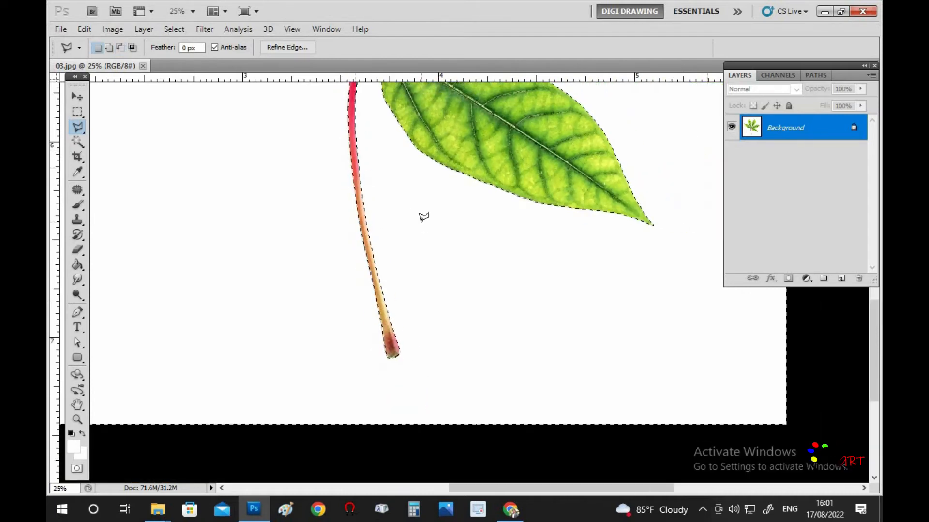
# Check the selection in Quick Mask, then invert it to select the leaf instead of the background
pyautogui.press('q')
pyautogui.press('q')
pyautogui.moveTo(448, 173); pyautogui.dragTo(472, 340)
pyautogui.moveTo(354, 168); pyautogui.dragTo(529, 326)
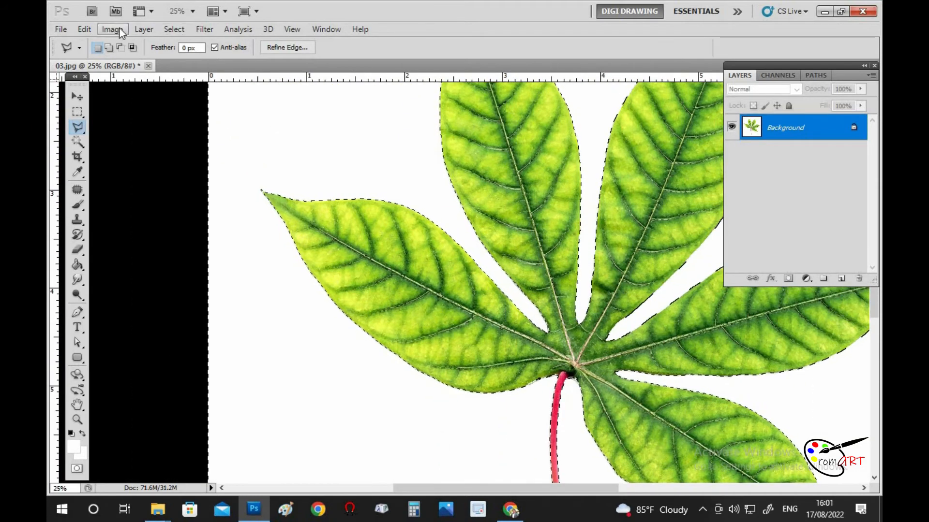
pyautogui.click(174, 29)
pyautogui.click(184, 81)
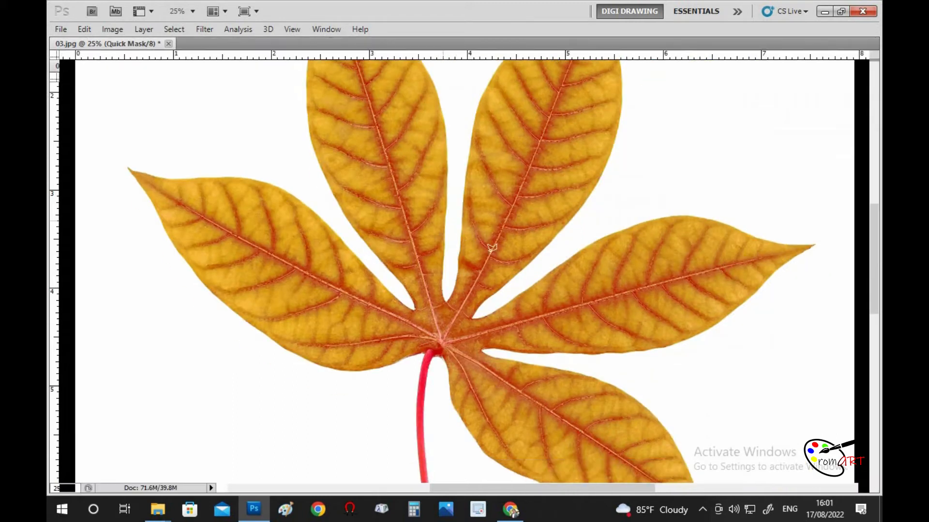
# In Quick Mask, paint the missing leaf edges around the stem joint into the mask with a size 9 brush
pyautogui.keyDown('alt'); pyautogui.click(493, 251); pyautogui.keyUp('alt')
pyautogui.keyDown('alt'); pyautogui.click(492, 254); pyautogui.keyUp('alt')
pyautogui.keyDown('ctrl'); pyautogui.click(456, 332); pyautogui.keyUp('ctrl')
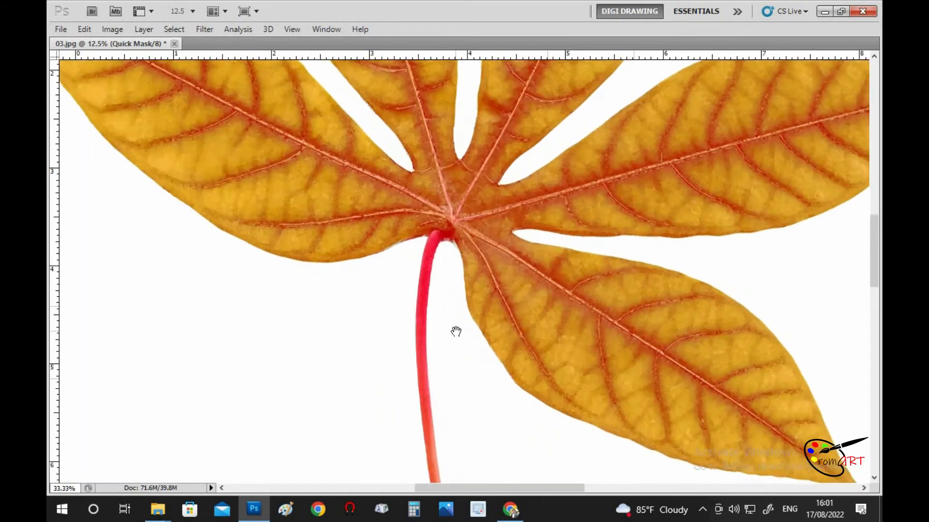
pyautogui.keyDown('ctrl'); pyautogui.click(452, 304); pyautogui.keyUp('ctrl')
pyautogui.keyDown('ctrl'); pyautogui.click(396, 220); pyautogui.keyUp('ctrl')
pyautogui.keyDown('ctrl'); pyautogui.click(396, 220); pyautogui.keyUp('ctrl')
pyautogui.moveTo(253, 217); pyautogui.dragTo(371, 222)
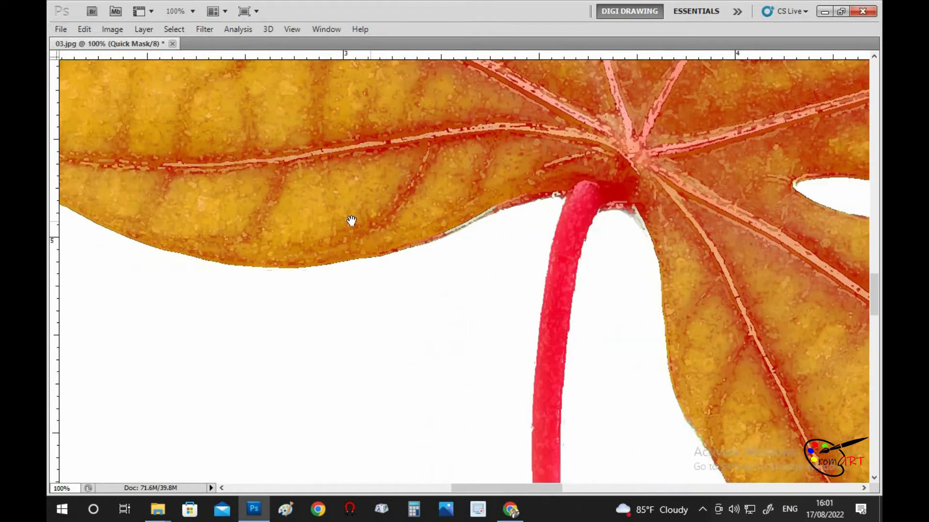
pyautogui.press('Tab')
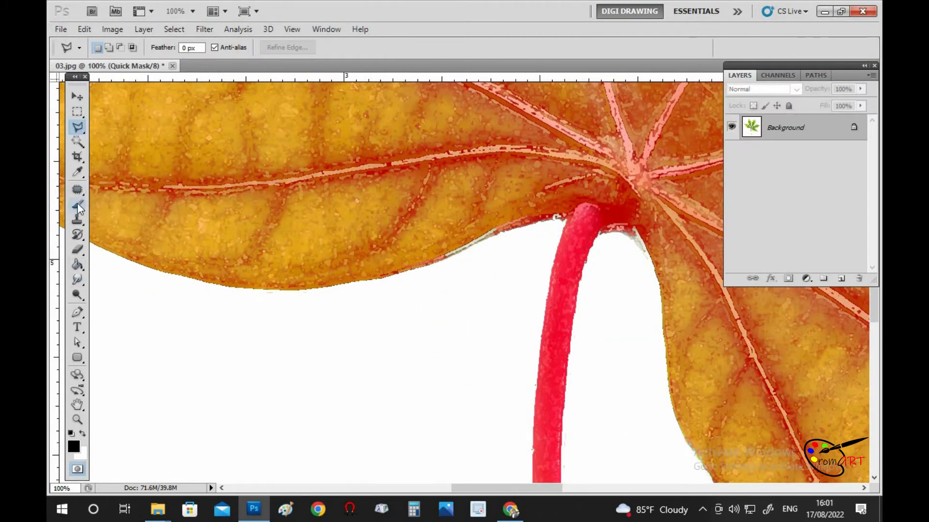
pyautogui.click(78, 207)
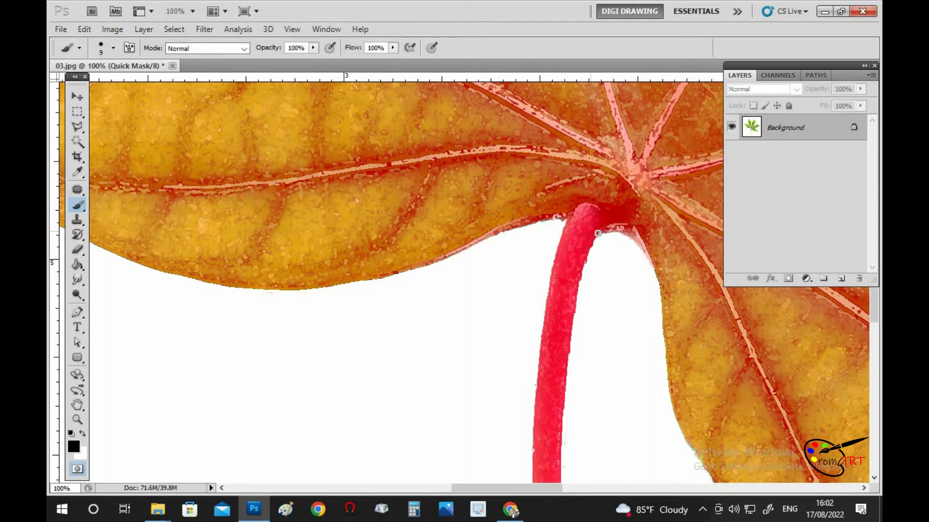
# Check the mask along the leaflet edges and tips, then convert the Quick Mask back to a selection
pyautogui.keyDown('alt'); pyautogui.click(347, 204); pyautogui.keyUp('alt')
pyautogui.moveTo(233, 216); pyautogui.dragTo(502, 270)
pyautogui.moveTo(272, 118); pyautogui.dragTo(364, 317)
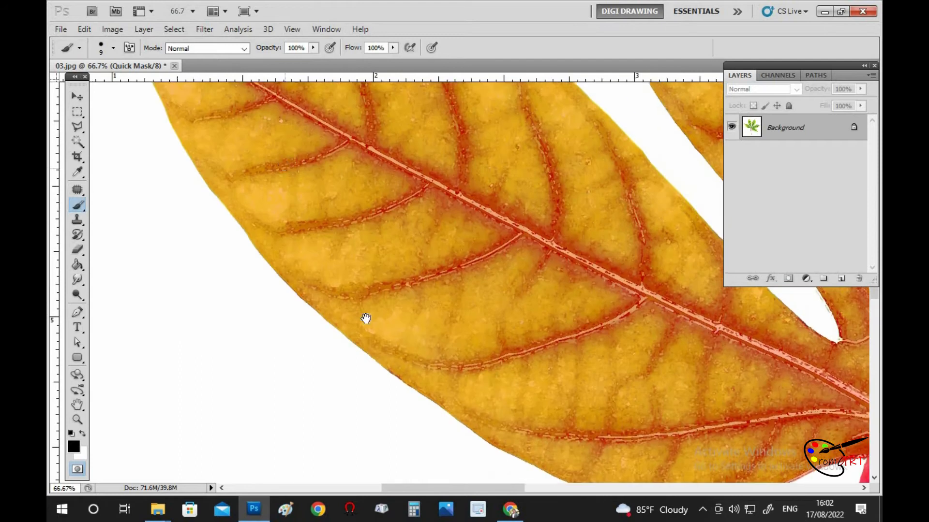
pyautogui.moveTo(285, 155); pyautogui.dragTo(338, 283)
pyautogui.moveTo(793, 298); pyautogui.dragTo(508, 321)
pyautogui.moveTo(435, 126); pyautogui.dragTo(489, 431)
pyautogui.moveTo(452, 97)
pyautogui.mouseDown()
pyautogui.moveTo(472, 321)
pyautogui.moveTo(458, 404)
pyautogui.mouseUp()
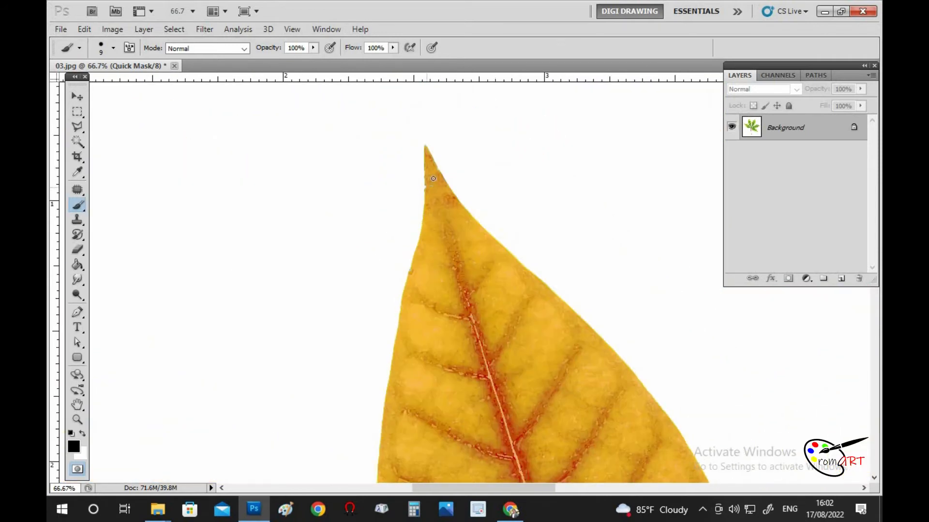
pyautogui.moveTo(583, 370); pyautogui.dragTo(348, 181)
pyautogui.keyDown('alt'); pyautogui.click(347, 180); pyautogui.keyUp('alt')
pyautogui.keyDown('alt'); pyautogui.click(347, 181); pyautogui.keyUp('alt')
pyautogui.keyDown('alt'); pyautogui.click(349, 183); pyautogui.keyUp('alt')
pyautogui.keyDown('alt'); pyautogui.click(456, 295); pyautogui.keyUp('alt')
pyautogui.keyDown('alt'); pyautogui.click(456, 295); pyautogui.keyUp('alt')
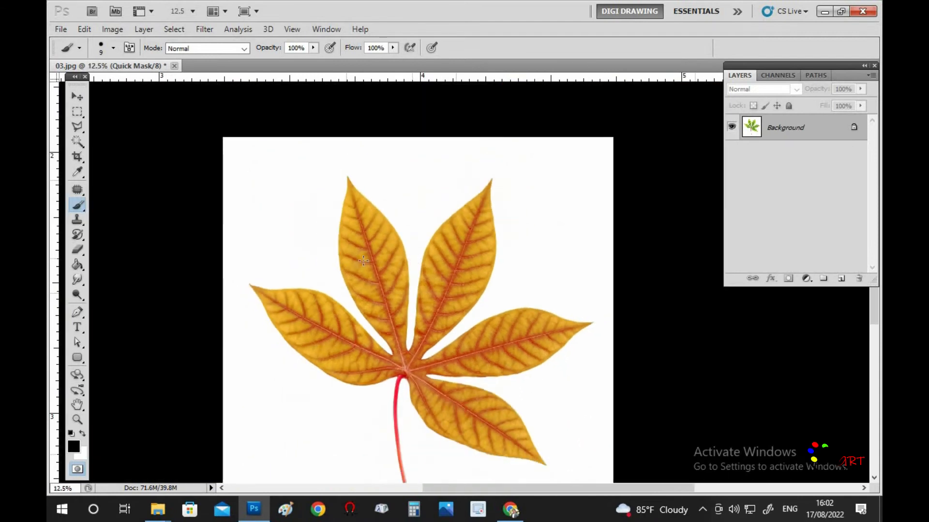
pyautogui.press('q')
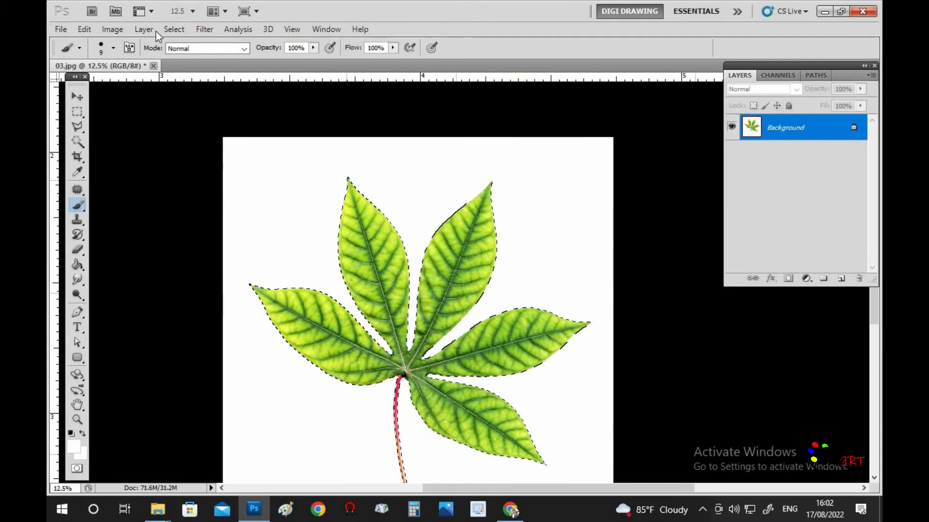
# Feather the leaf selection with a radius of 6.0 pixels
pyautogui.click(173, 29)
pyautogui.moveTo(203, 172)
pyautogui.click(316, 223)
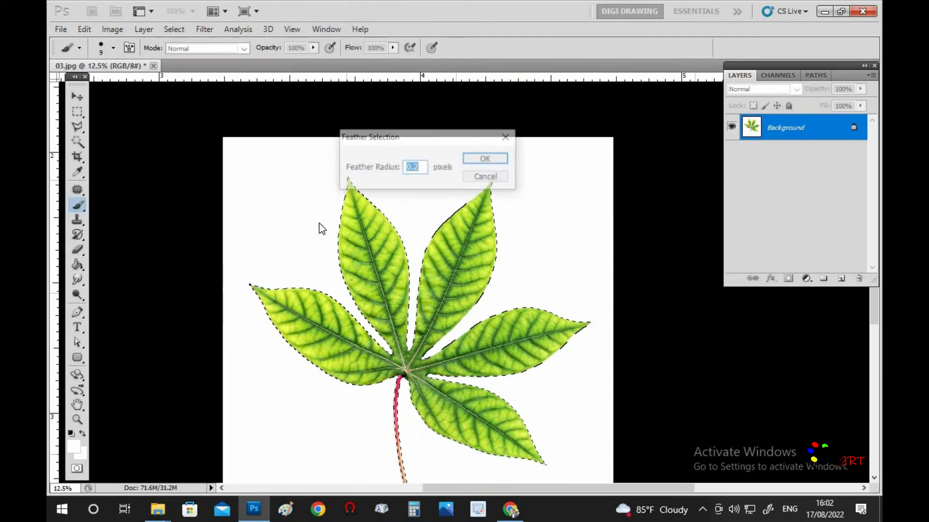
pyautogui.write('6.0')
pyautogui.press('Return')
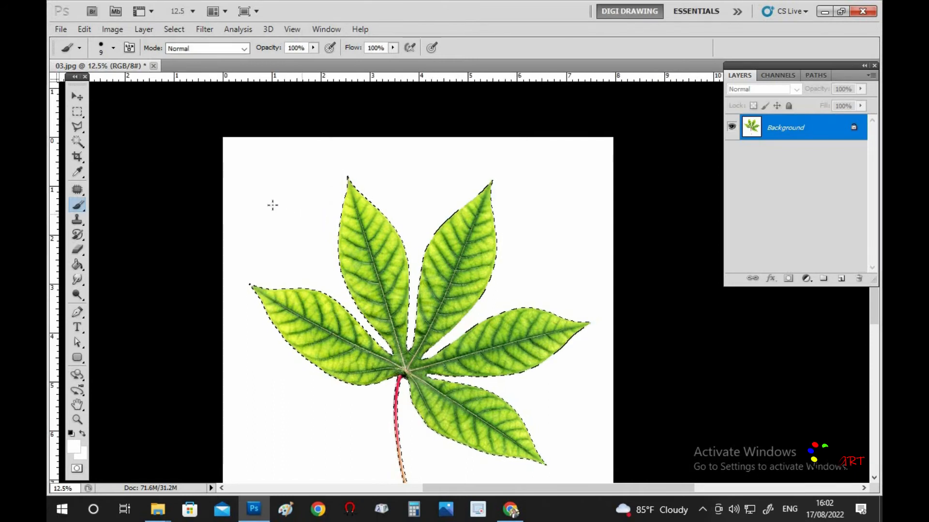
# Copy the selected leaf and paste it onto its own new layer
pyautogui.rightClick(757, 128)
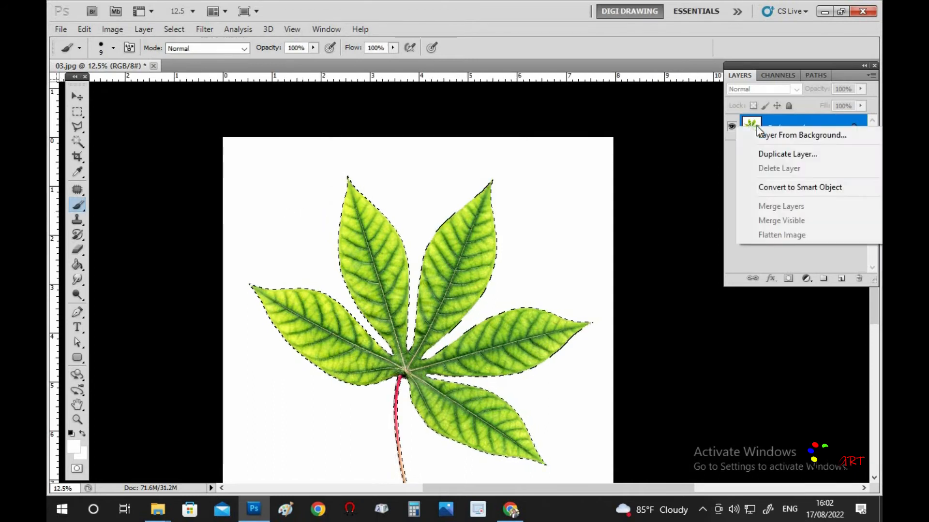
pyautogui.click(83, 30)
pyautogui.click(82, 30)
pyautogui.click(108, 118)
pyautogui.click(92, 28)
pyautogui.click(110, 143)
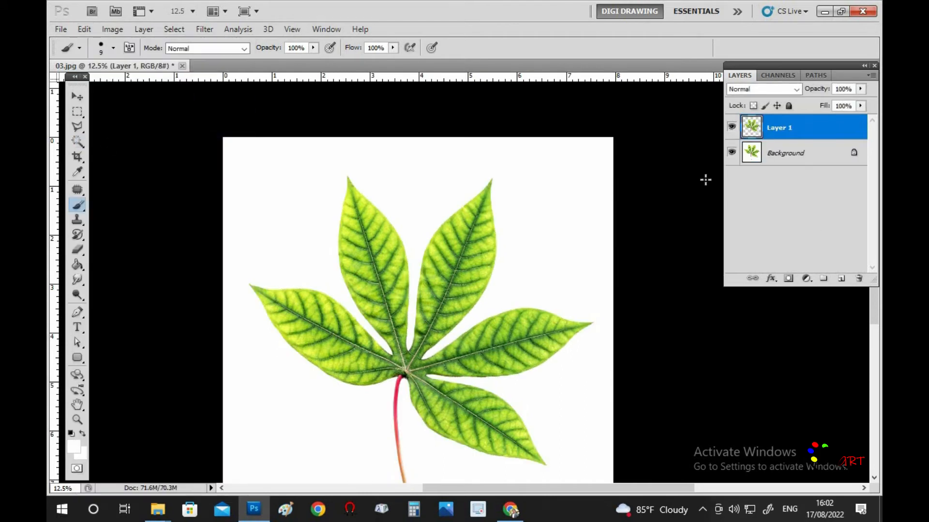
# Fill the Background layer completely with white so that only the layer above holds the leaf
pyautogui.hotkey('ctrl', '-')
pyautogui.hotkey('ctrl', '-')
pyautogui.click(788, 156)
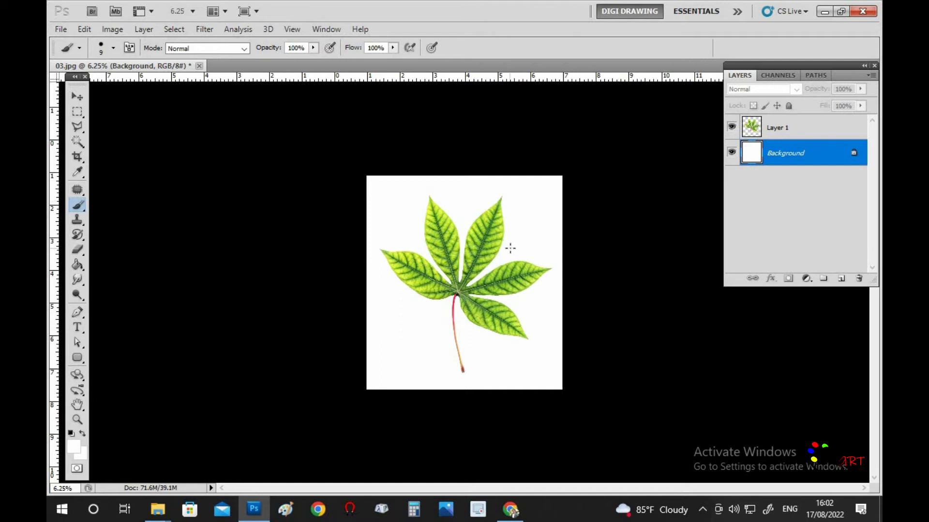
# Extend the canvas along its right side into a landscape format with the Crop tool, keeping the full height
pyautogui.press('c')
pyautogui.moveTo(547, 334); pyautogui.dragTo(562, 390)
pyautogui.moveTo(563, 283); pyautogui.dragTo(643, 281)
pyautogui.press('Escape')
# Free-transform the leaf on Layer 1 to about 70% size, rotate it about 15° clockwise and place it in the canvas's lower right
pyautogui.press('v')
pyautogui.rightClick(446, 256)
pyautogui.click(452, 258)
pyautogui.hotkey('ctrl', 't')
pyautogui.moveTo(511, 196); pyautogui.dragTo(460, 249)
pyautogui.moveTo(573, 163); pyautogui.dragTo(600, 170)
pyautogui.moveTo(501, 292); pyautogui.dragTo(521, 305)
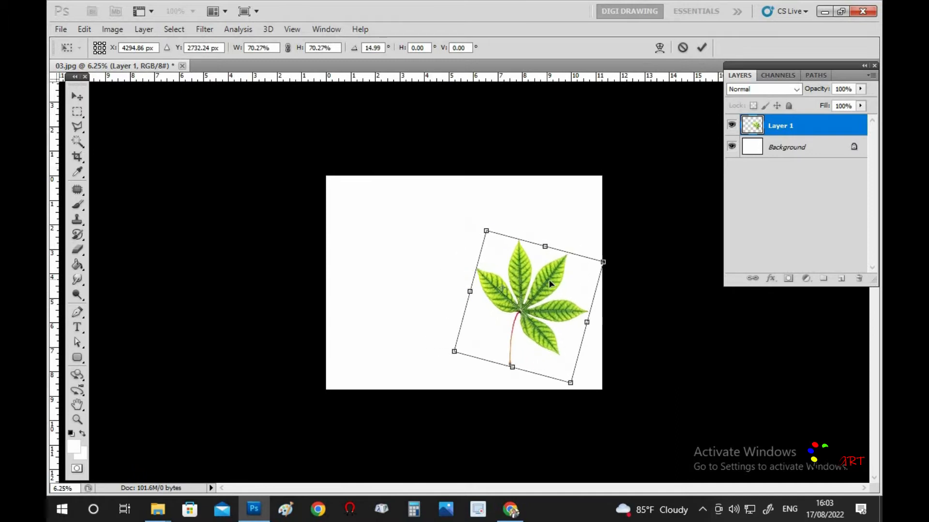
pyautogui.doubleClick(541, 283)
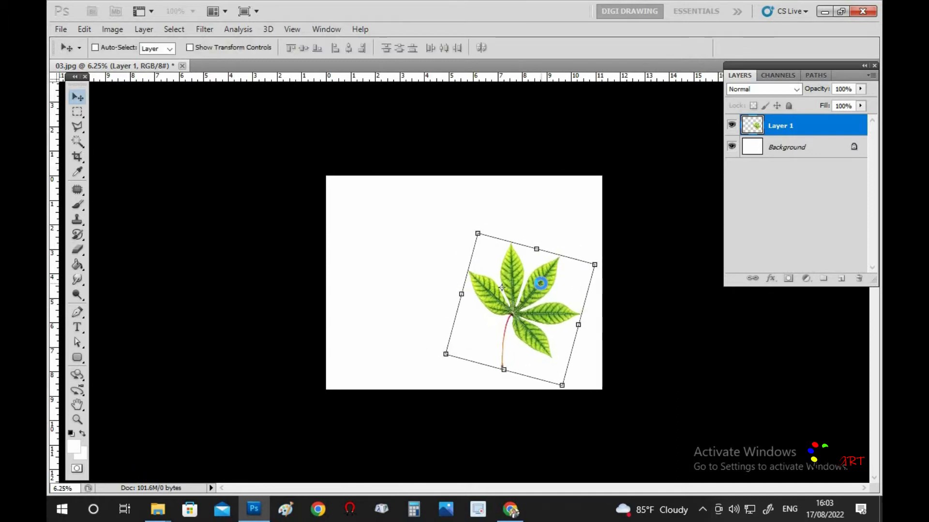
# Scale the leaf in the canvas's lower right down to about 89%
pyautogui.hotkey('ctrl', '+')
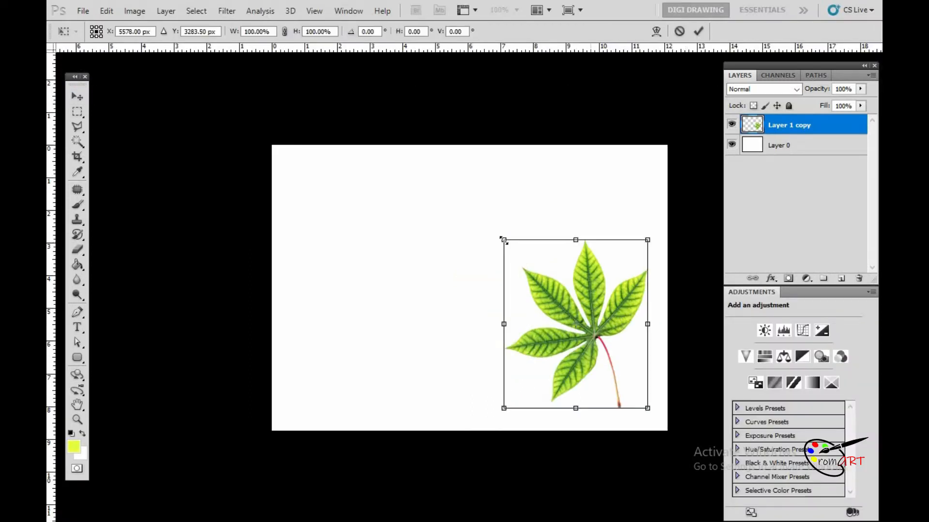
pyautogui.moveTo(501, 239); pyautogui.dragTo(515, 263)
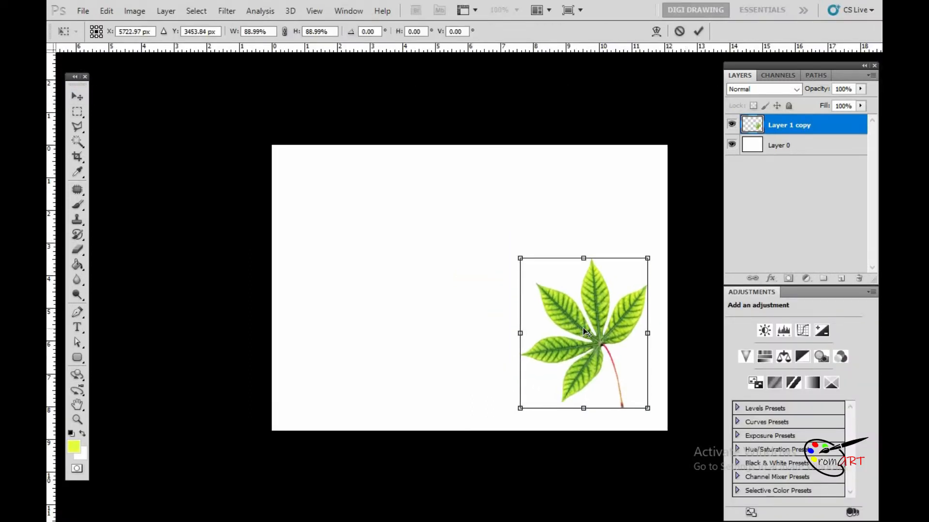
pyautogui.press('Return')
# Duplicate the leaf into the canvas's lower left, flip the copy horizontally and turn it so its stem points diagonally down-left
pyautogui.keyDown('alt'); pyautogui.moveTo(571, 320); pyautogui.dragTo(388, 319); pyautogui.keyUp('alt')
pyautogui.hotkey('ctrl', 't')
pyautogui.rightClick(405, 323)
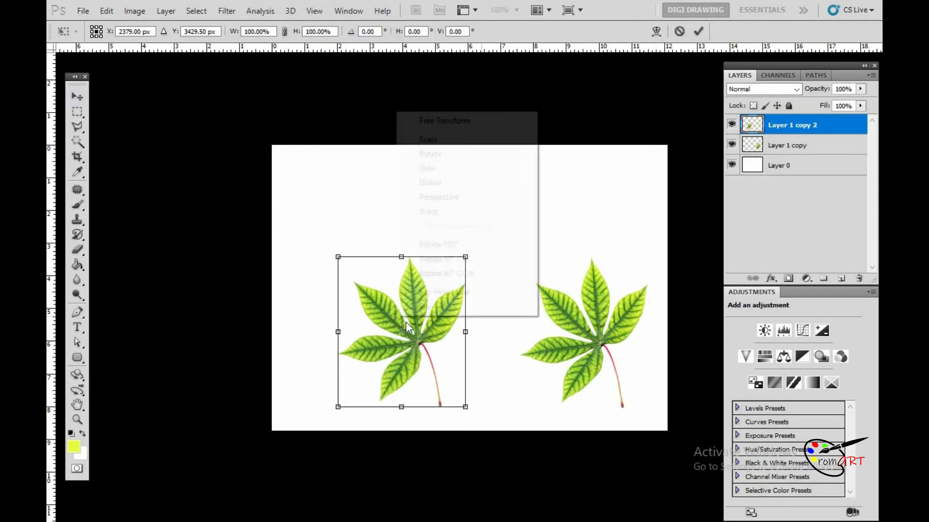
pyautogui.click(482, 292)
pyautogui.moveTo(497, 365); pyautogui.dragTo(389, 362)
pyautogui.press('Return')
# Duplicate the lower-left leaf into the canvas's upper middle and try flipping the copy vertically
pyautogui.keyDown('alt'); pyautogui.moveTo(377, 319); pyautogui.dragTo(469, 216); pyautogui.keyUp('alt')
pyautogui.hotkey('ctrl', 't')
pyautogui.rightClick(471, 219)
pyautogui.click(508, 406)
pyautogui.rightClick(505, 243)
pyautogui.click(551, 436)
pyautogui.moveTo(480, 234); pyautogui.dragTo(507, 251)
# Rotate the upper leaf 90° counterclockwise and flip it vertically so its stem points up-right, placing it at the canvas's upper middle
pyautogui.rightClick(507, 250)
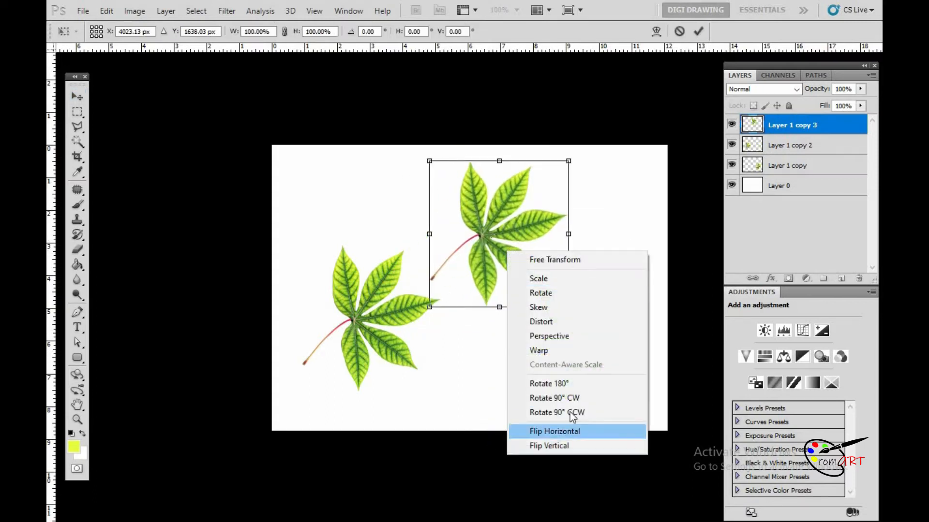
pyautogui.click(565, 413)
pyautogui.rightClick(506, 234)
pyautogui.click(542, 431)
pyautogui.moveTo(488, 256); pyautogui.dragTo(483, 234)
pyautogui.press('Return')
# Reposition the lower-left and lower-right leaves slightly to balance the spacing between the three large leaves
pyautogui.rightClick(393, 346)
pyautogui.click(435, 352)
pyautogui.moveTo(411, 357); pyautogui.dragTo(403, 373)
pyautogui.rightClick(571, 349)
pyautogui.click(576, 355)
pyautogui.moveTo(568, 356)
pyautogui.mouseDown()
pyautogui.moveTo(561, 364)
pyautogui.moveTo(554, 349)
pyautogui.mouseUp()
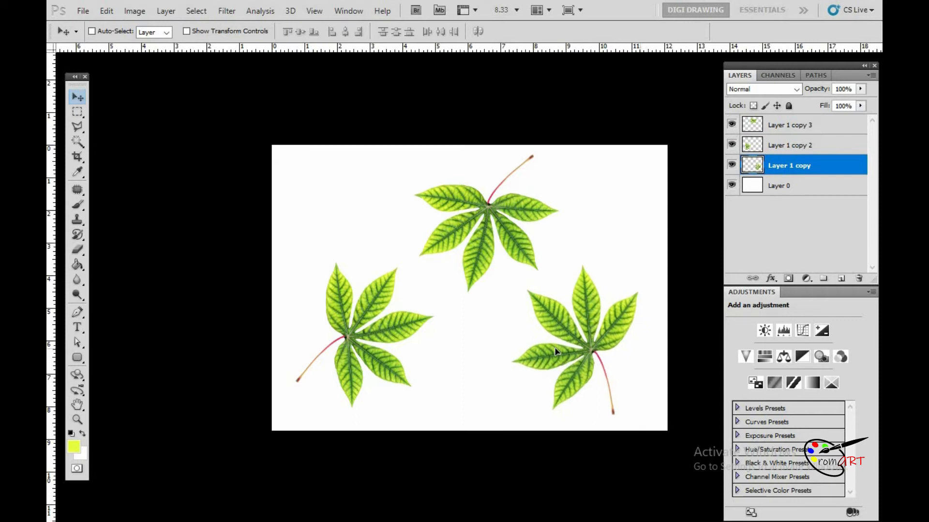
# Duplicate the upper leaf, scale the copy to roughly half size and place it at the bottom between the two lower leaves
pyautogui.rightClick(442, 233)
pyautogui.click(448, 237)
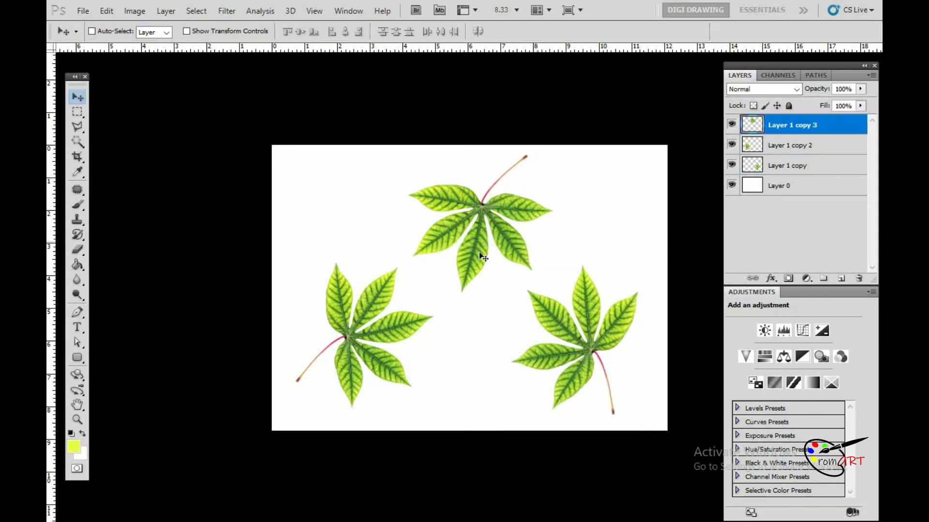
pyautogui.moveTo(475, 251); pyautogui.dragTo(474, 348)
pyautogui.hotkey('ctrl', 't')
pyautogui.moveTo(554, 249); pyautogui.dragTo(513, 289)
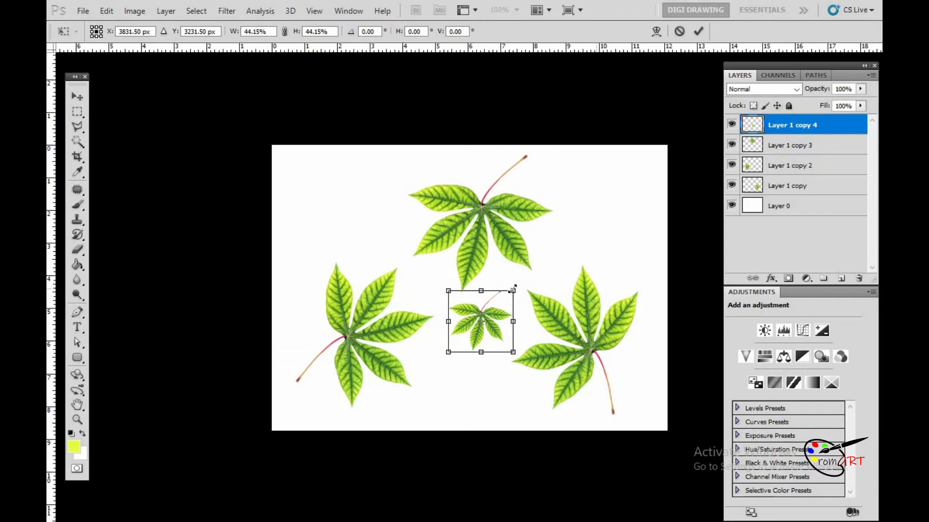
pyautogui.moveTo(491, 325); pyautogui.dragTo(490, 388)
pyautogui.press('Return')
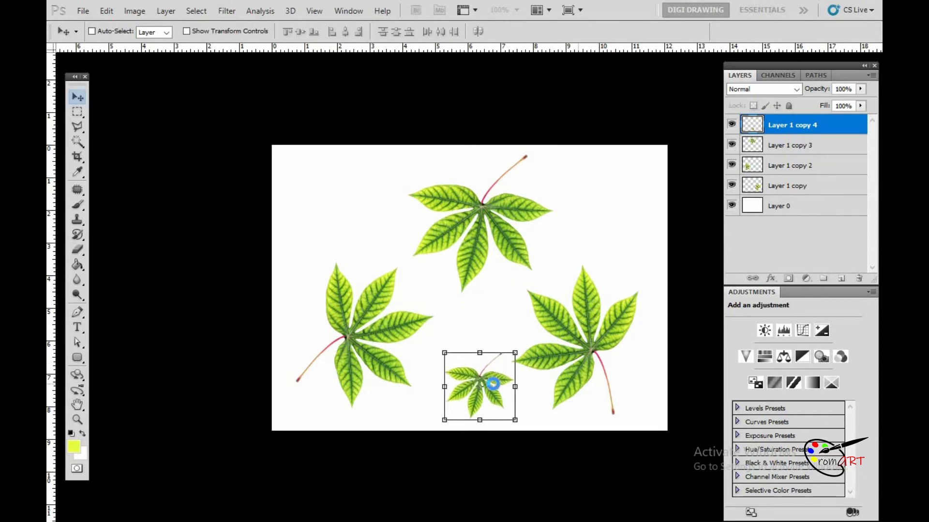
# Shift the small leaf's color to golden yellow with a small negative Hue value in Hue/Saturation
pyautogui.hotkey('ctrl', '+')
pyautogui.hotkey('ctrl', 'u')
pyautogui.moveTo(622, 233)
pyautogui.mouseDown()
pyautogui.moveTo(600, 228)
pyautogui.moveTo(612, 229)
pyautogui.mouseUp()
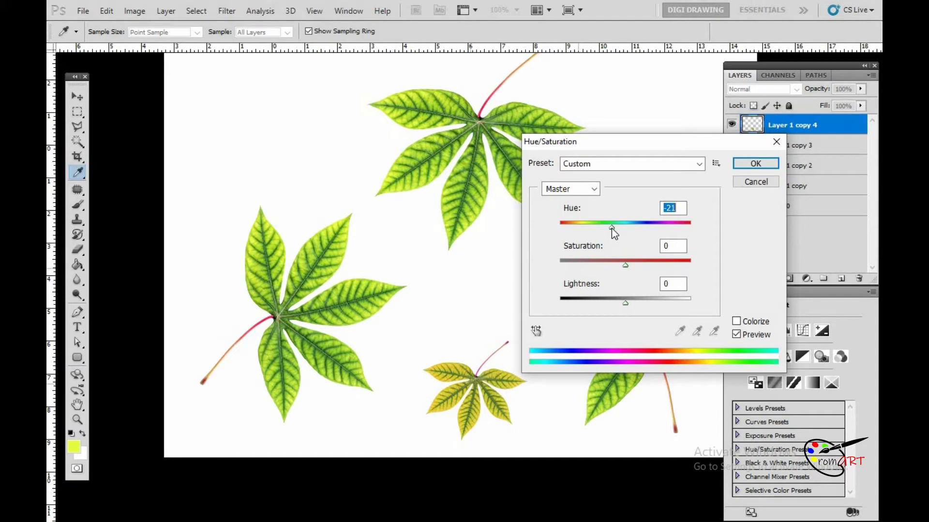
pyautogui.moveTo(611, 229); pyautogui.dragTo(613, 226)
pyautogui.click(756, 163)
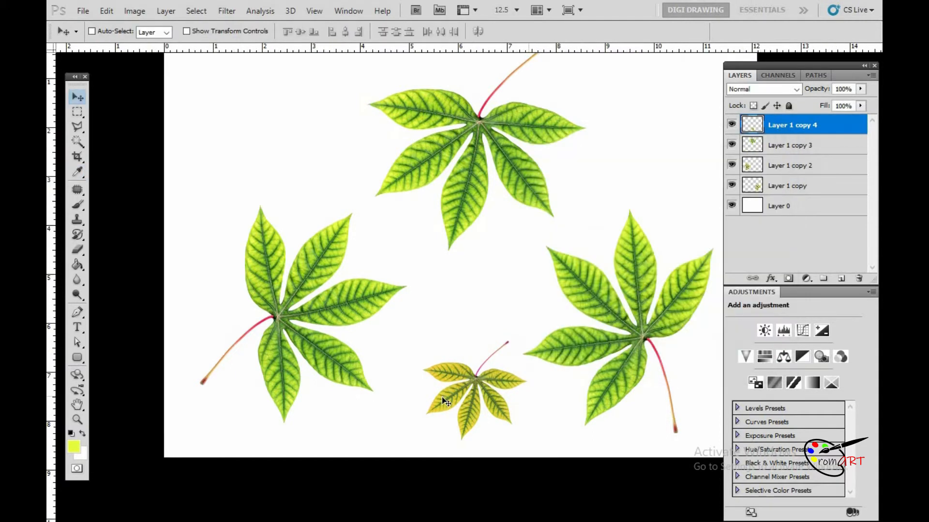
# Duplicate the small yellow leaf into the canvas's upper-left area and flip the copy vertically
pyautogui.hotkey('ctrl', '-')
pyautogui.moveTo(475, 408); pyautogui.dragTo(629, 226)
pyautogui.hotkey('ctrl', 't')
pyautogui.rightClick(347, 223)
pyautogui.click(367, 419)
pyautogui.press('Return')
# Flip the yellow leaf copy in the canvas's upper-right area so its stem points down-left
pyautogui.hotkey('ctrl', 't')
pyautogui.rightClick(591, 225)
pyautogui.click(636, 426)
pyautogui.press('Return')
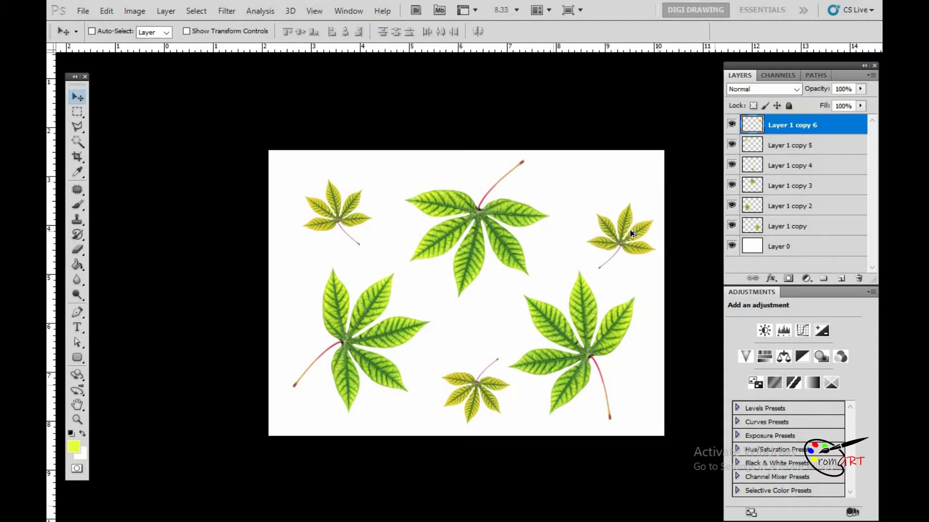
pyautogui.hotkey('ctrl', 't')
pyautogui.rightClick(626, 231)
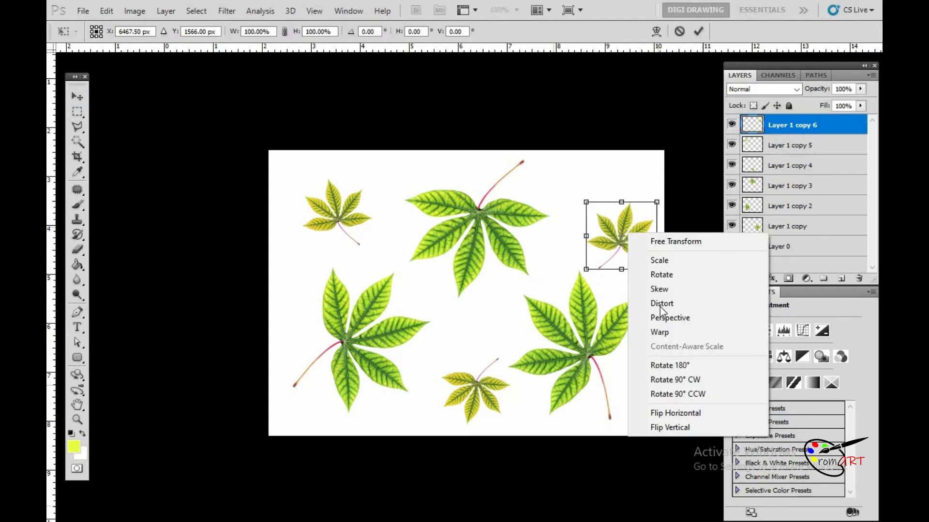
pyautogui.click(614, 235)
pyautogui.press('Return')
# Duplicate the upper-right yellow leaf beside the top green leaf and scale the copy to about half size
pyautogui.moveTo(610, 238); pyautogui.dragTo(542, 251)
pyautogui.hotkey('ctrl', 't')
pyautogui.moveTo(586, 217); pyautogui.dragTo(570, 232)
pyautogui.press('Return')
# Flip the smallest yellow leaf vertically and duplicate it to the left edge and both lower corners of the canvas
pyautogui.hotkey('ctrl', 't')
pyautogui.rightClick(567, 242)
pyautogui.click(624, 438)
pyautogui.press('Return')
pyautogui.moveTo(555, 247); pyautogui.dragTo(306, 251)
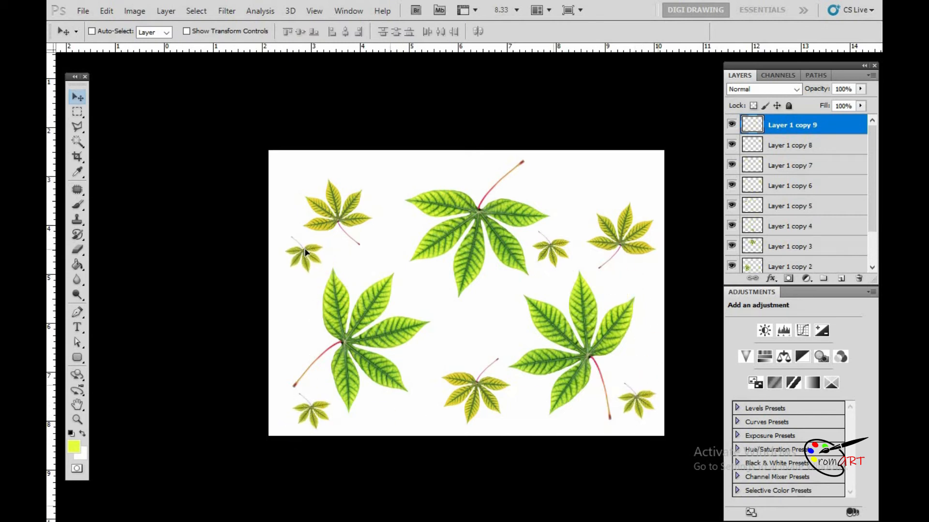
# Flip another copy of the smallest leaf vertically in the gap between the top and lower-left green leaves
pyautogui.hotkey('ctrl', 't')
pyautogui.rightClick(446, 285)
pyautogui.click(510, 478)
pyautogui.press('Return')
# Distribute copies of that flipped leaf in the canvas's center, along its lower edge and above both sides of the top green leaf
pyautogui.moveTo(422, 295)
pyautogui.mouseDown()
pyautogui.moveTo(445, 315)
pyautogui.moveTo(428, 295)
pyautogui.mouseUp()
pyautogui.moveTo(454, 336); pyautogui.dragTo(493, 308)
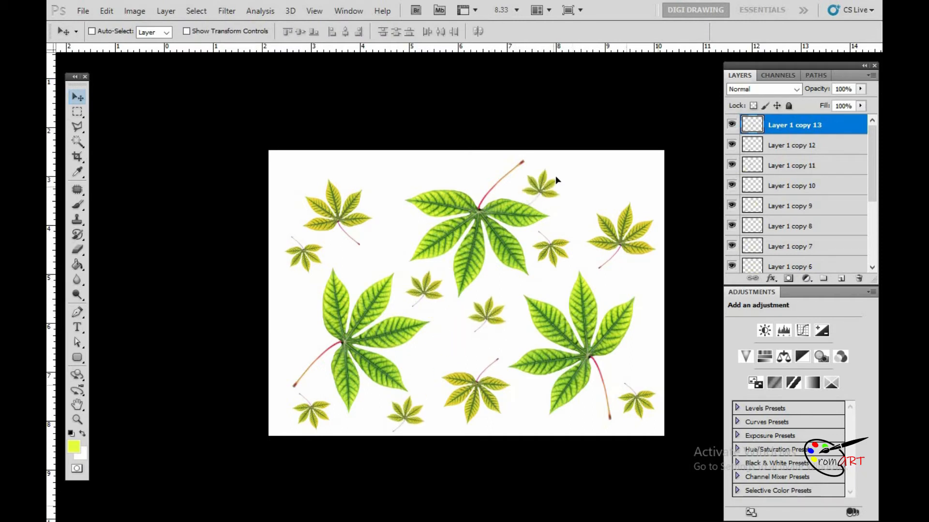
pyautogui.moveTo(555, 176); pyautogui.dragTo(407, 171)
pyautogui.keyDown('alt'); pyautogui.click(406, 172); pyautogui.keyUp('alt')
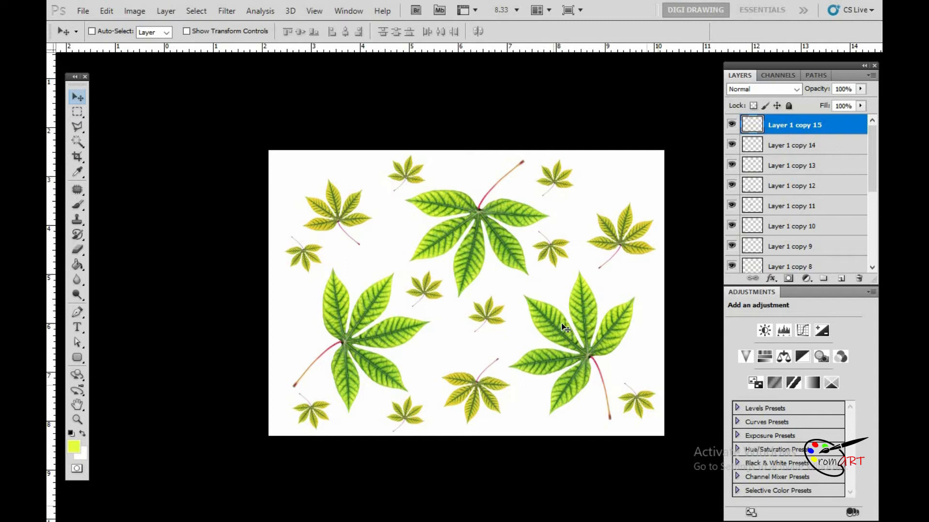
# Shrink another leaf copy further and place it between the upper-left yellow leaf and the top green leaf
pyautogui.hotkey('ctrl', 't')
pyautogui.moveTo(405, 244); pyautogui.dragTo(399, 239)
pyautogui.press('Return')
# Add a Color Overlay layer style to the white background layer, Layer 0
pyautogui.rightClick(395, 249)
pyautogui.click(402, 255)
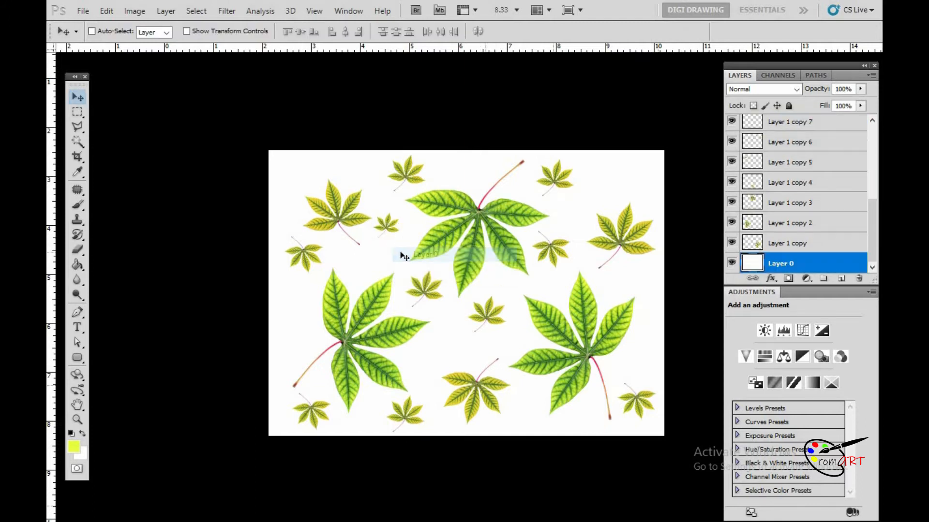
pyautogui.click(136, 11)
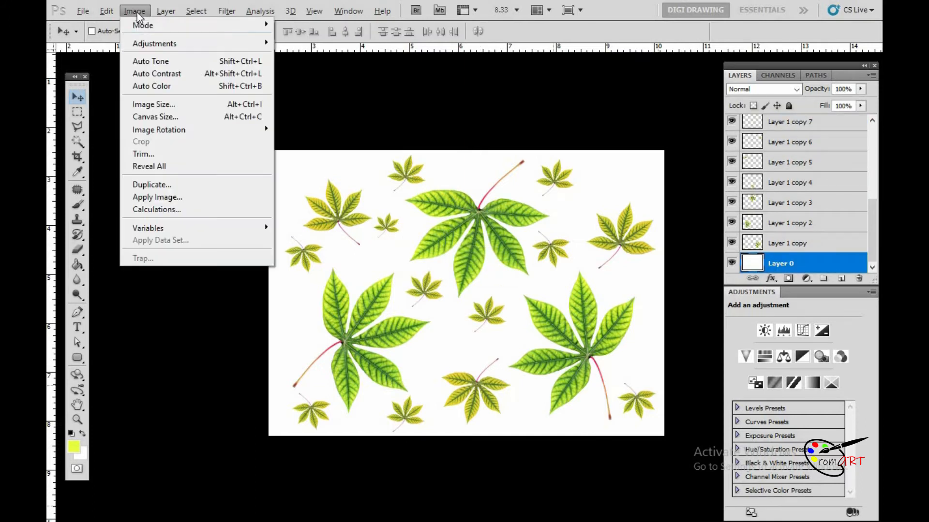
pyautogui.moveTo(169, 12)
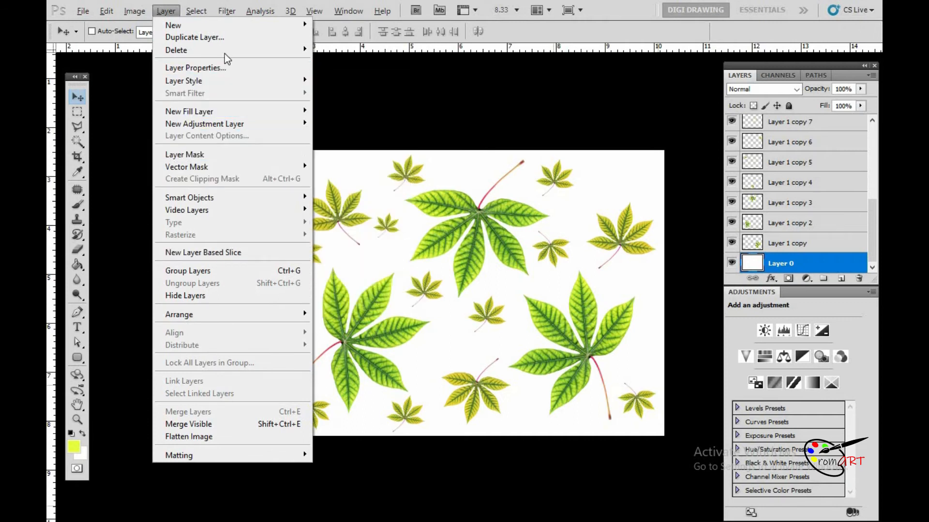
pyautogui.click(459, 72)
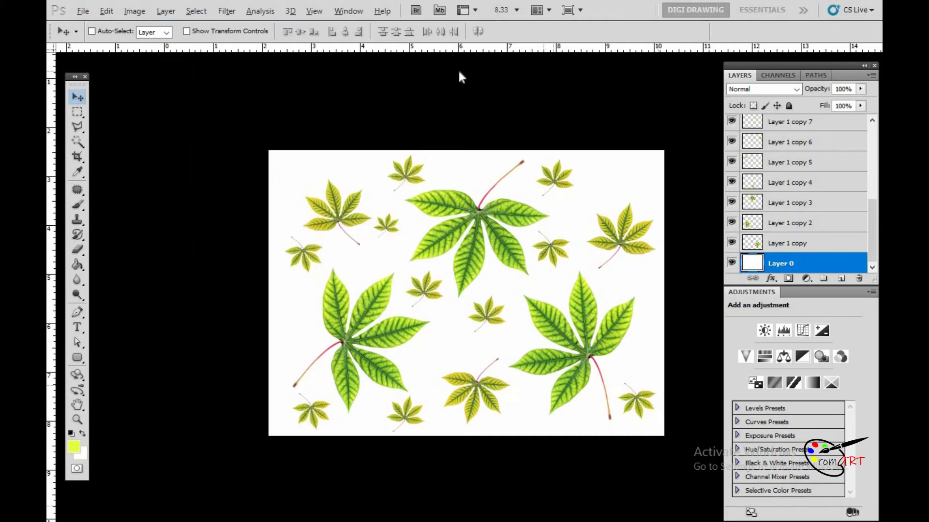
pyautogui.hotkey('alt', 'l')
pyautogui.press('y')
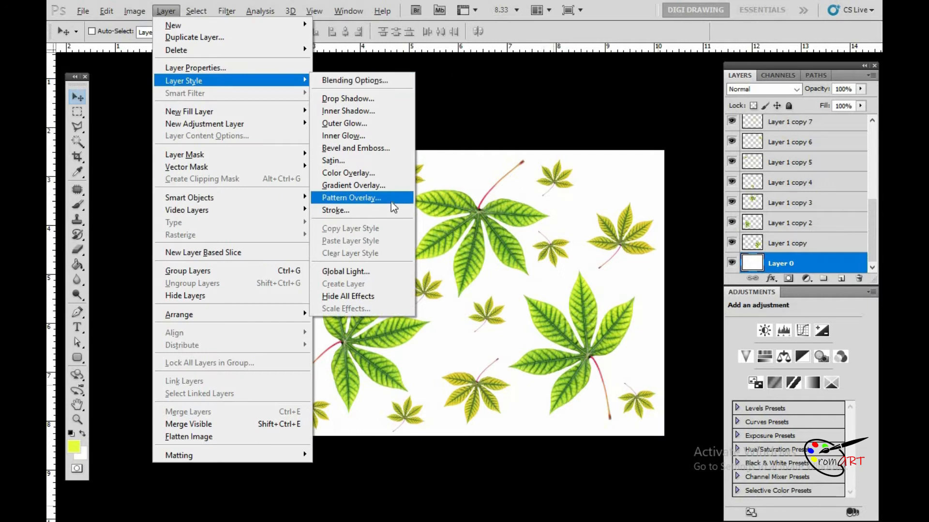
pyautogui.click(583, 265)
pyautogui.moveTo(630, 164); pyautogui.dragTo(585, 381)
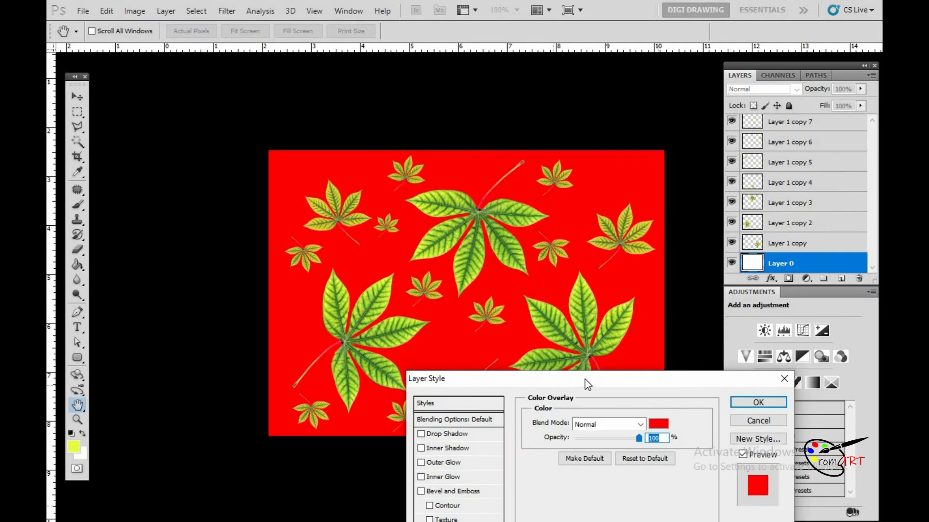
# Set the background's overlay color to dark green #2c7003 and apply the layer style
pyautogui.click(661, 424)
pyautogui.moveTo(508, 226); pyautogui.dragTo(463, 386)
pyautogui.click(569, 338)
pyautogui.click(548, 504)
pyautogui.moveTo(617, 393); pyautogui.dragTo(784, 136)
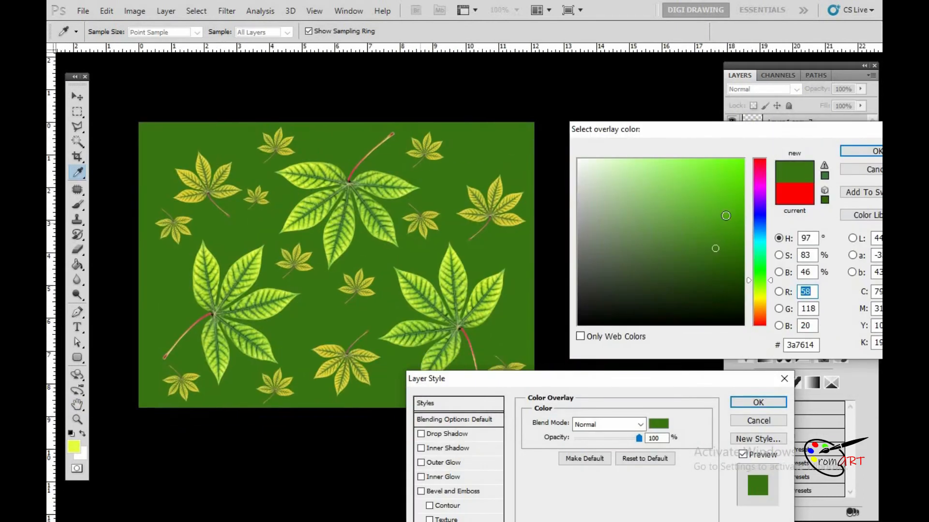
pyautogui.moveTo(716, 258); pyautogui.dragTo(740, 252)
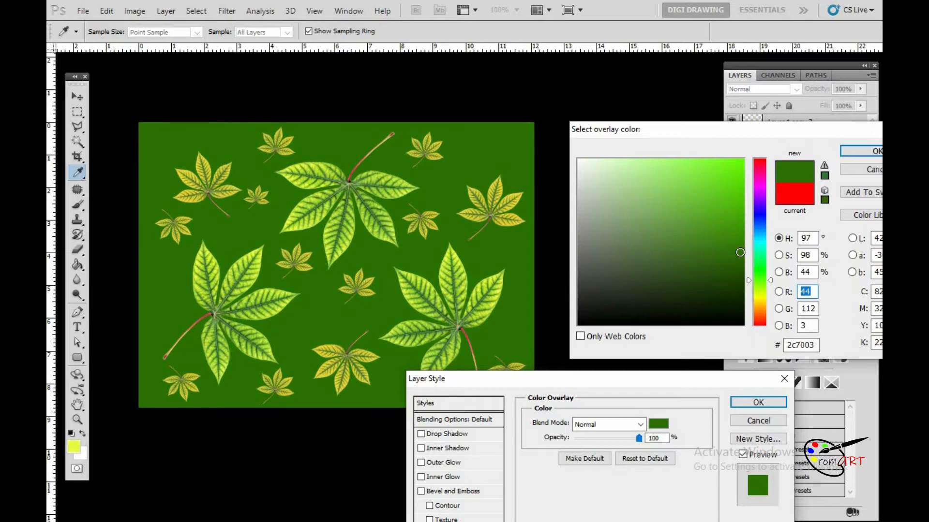
pyautogui.click(853, 151)
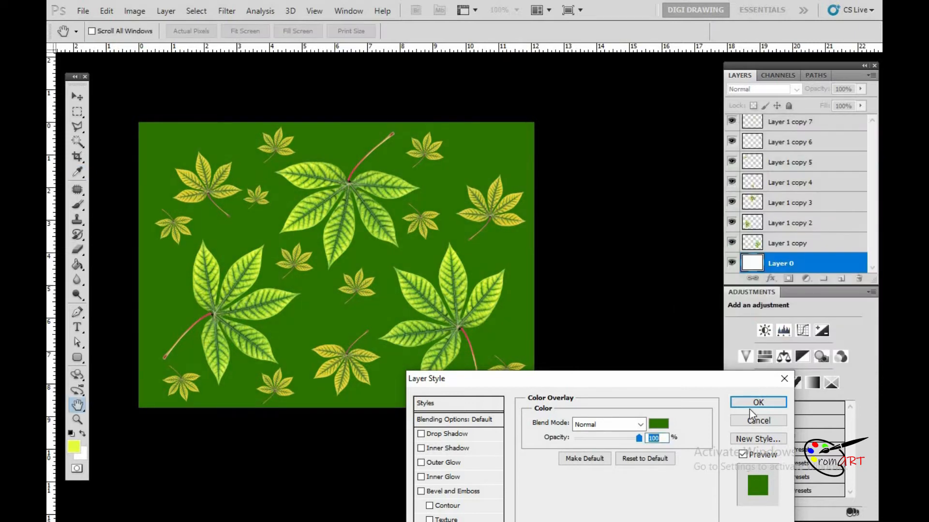
pyautogui.click(753, 404)
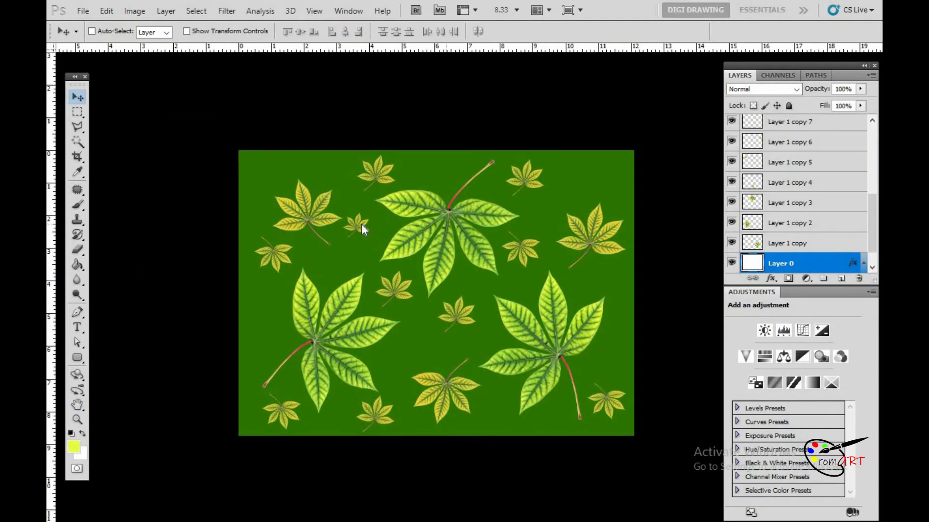
# Move the tiniest leaf slightly to the right and add a Color Overlay layer style to it
pyautogui.moveTo(364, 229); pyautogui.dragTo(371, 230)
pyautogui.hotkey('alt', 'l')
pyautogui.press('y')
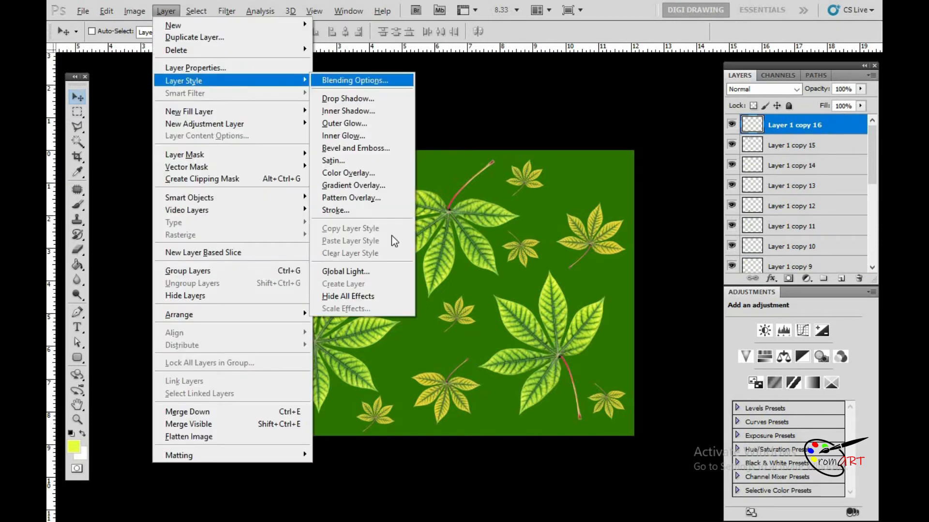
pyautogui.click(360, 175)
# Set the tiniest leaf's overlay color to pale yellow #feffb3 and apply the layer style
pyautogui.click(659, 424)
pyautogui.click(579, 161)
pyautogui.click(762, 297)
pyautogui.moveTo(589, 158); pyautogui.dragTo(610, 160)
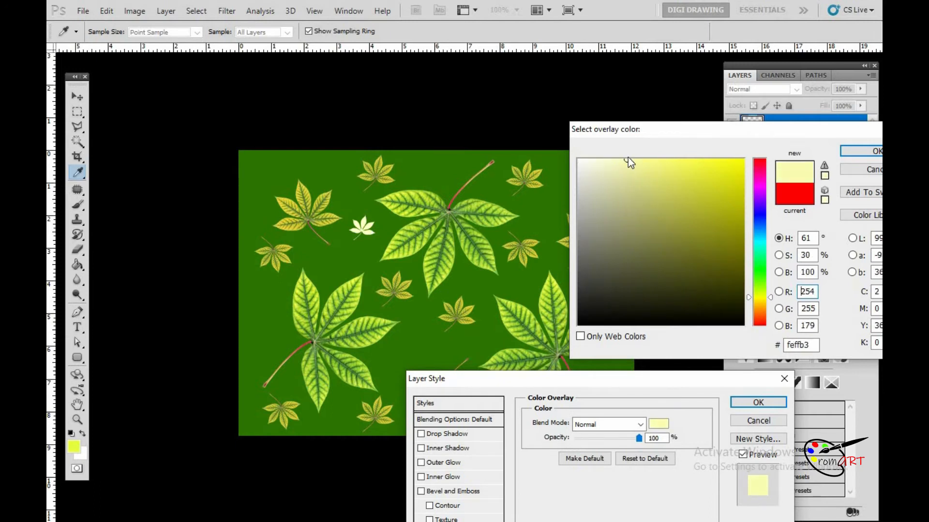
pyautogui.click(861, 151)
pyautogui.click(758, 403)
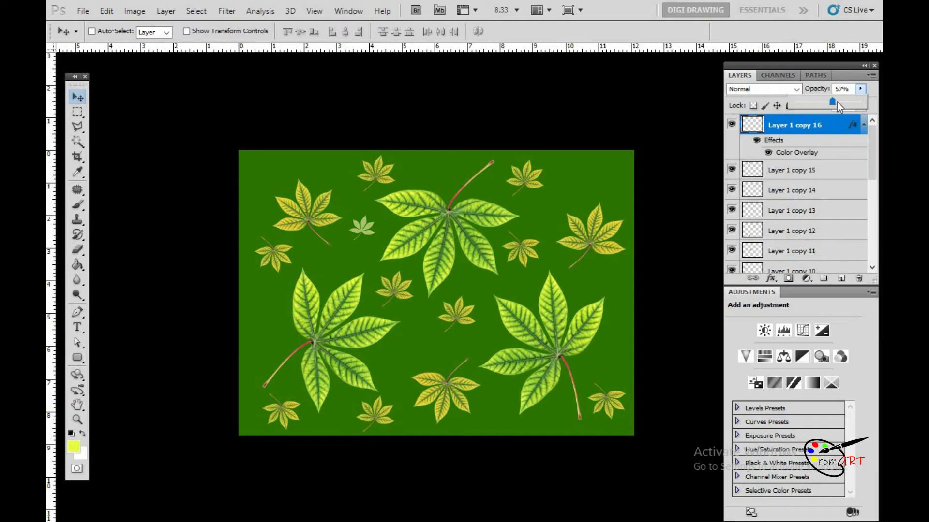
# Set the tiniest leaf's opacity to 54% and place a vertically flipped copy above the lower-left large leaf
pyautogui.moveTo(831, 102); pyautogui.dragTo(830, 101)
pyautogui.moveTo(366, 238); pyautogui.dragTo(338, 269)
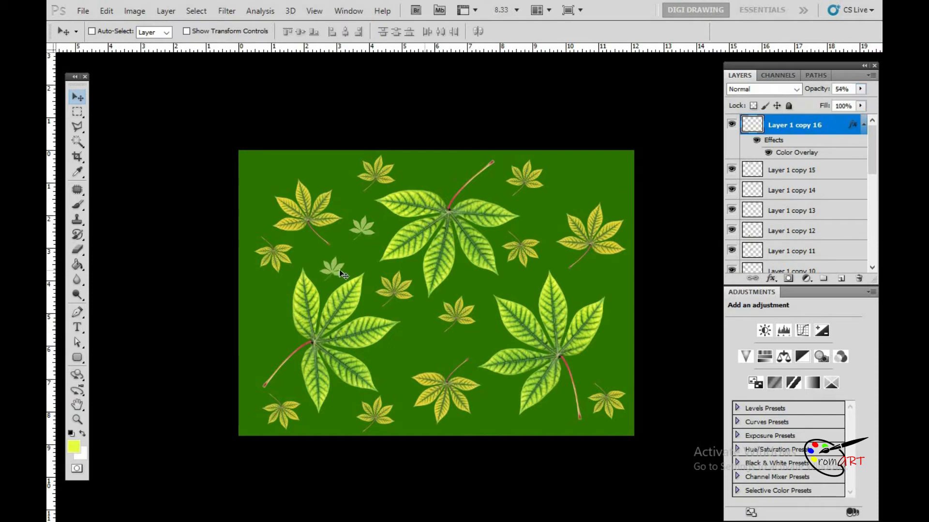
pyautogui.hotkey('ctrl', 't')
pyautogui.rightClick(338, 269)
pyautogui.click(409, 468)
pyautogui.press('Return')
# Place another tiny pale leaf copy below the top large leaf and narrow its width to about 90%
pyautogui.moveTo(499, 292); pyautogui.dragTo(479, 283)
pyautogui.hotkey('ctrl', 't')
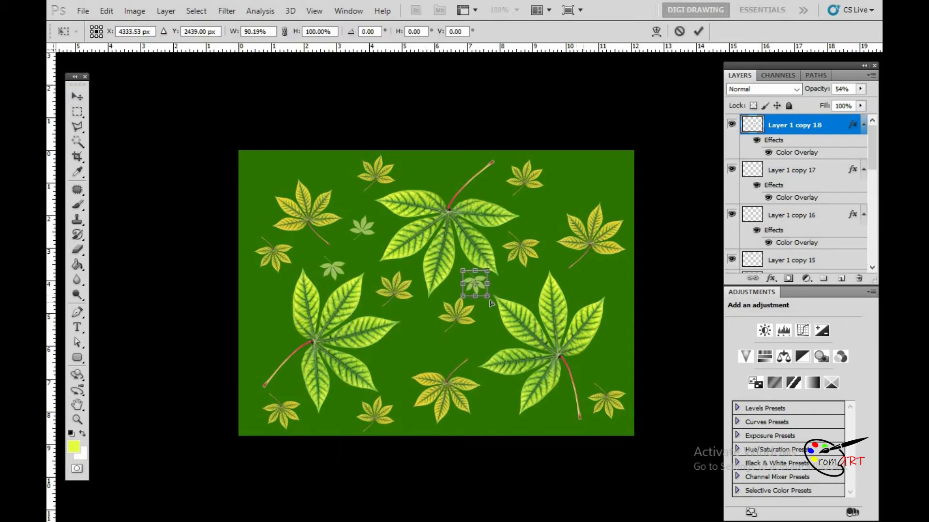
pyautogui.press('Return')
# Copy the tiny pale leaf into the gaps beside the lower-left and lower-right large leaves, flipping one of the copies
pyautogui.moveTo(475, 282); pyautogui.dragTo(262, 336)
pyautogui.hotkey('ctrl', 't')
pyautogui.rightClick(577, 292)
pyautogui.click(628, 281)
pyautogui.press('Return')
pyautogui.moveTo(600, 396); pyautogui.dragTo(603, 357)
# Select the flipped tiny leaf below the top large leaf and copy it near the canvas's upper-left and lower-left edges
pyautogui.rightClick(474, 279)
pyautogui.click(499, 285)
pyautogui.moveTo(475, 282); pyautogui.dragTo(325, 170)
pyautogui.moveTo(325, 171); pyautogui.dragTo(339, 417)
# Copy a tiny pale leaf into the canvas's upper-left corner and rotate it about -56 degrees
pyautogui.keyDown('alt'); pyautogui.moveTo(361, 234); pyautogui.dragTo(268, 179); pyautogui.keyUp('alt')
pyautogui.hotkey('ctrl', 't')
pyautogui.moveTo(455, 136); pyautogui.dragTo(429, 97)
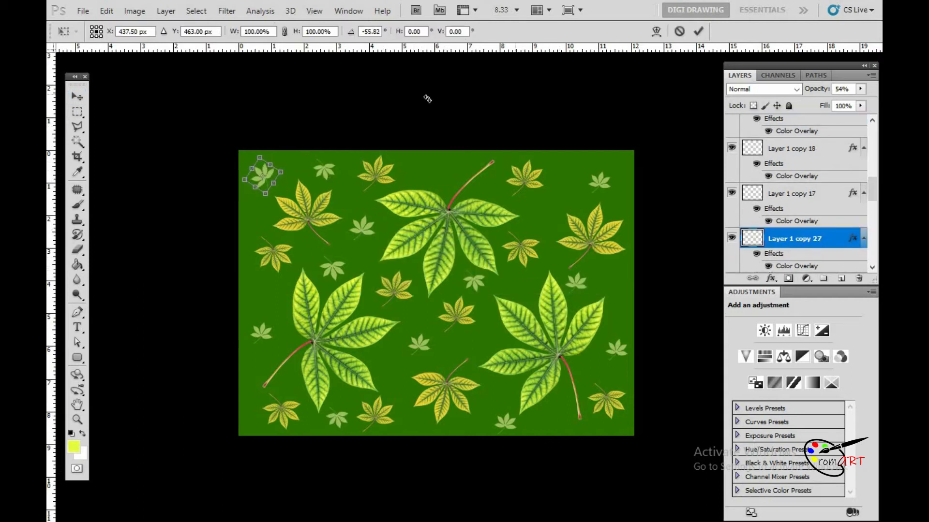
pyautogui.press('Return')
# Flip and rotate the small yellow leaf left of the lower-right large leaf, shifting it slightly down and to the right
pyautogui.rightClick(451, 324)
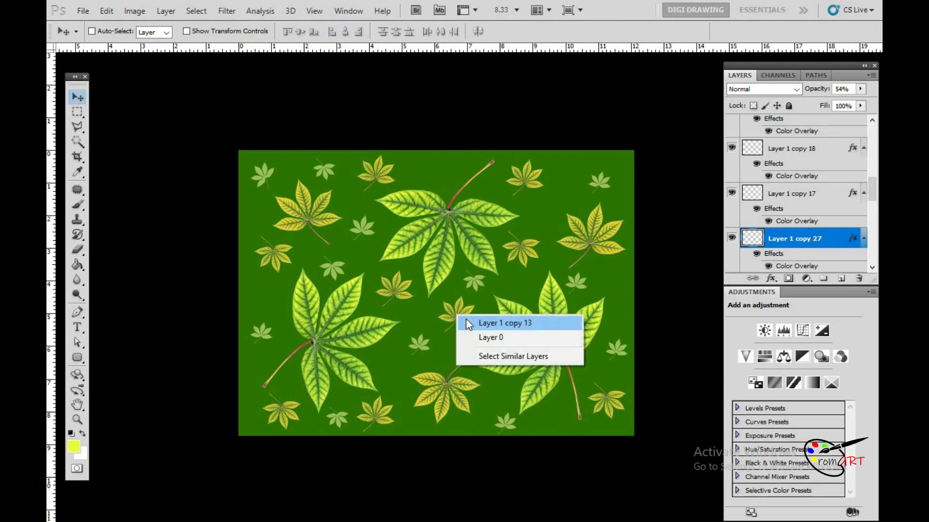
pyautogui.click(497, 321)
pyautogui.hotkey('ctrl', 't')
pyautogui.rightClick(465, 317)
pyautogui.click(488, 310)
pyautogui.moveTo(456, 323); pyautogui.dragTo(469, 332)
pyautogui.moveTo(537, 338); pyautogui.dragTo(502, 414)
pyautogui.press('Return')
# Rotate the small yellow leaf on the right side of the top large leaf slightly counterclockwise
pyautogui.rightClick(515, 250)
pyautogui.click(523, 260)
pyautogui.hotkey('ctrl', 't')
pyautogui.moveTo(537, 313); pyautogui.dragTo(559, 305)
pyautogui.press('Return')
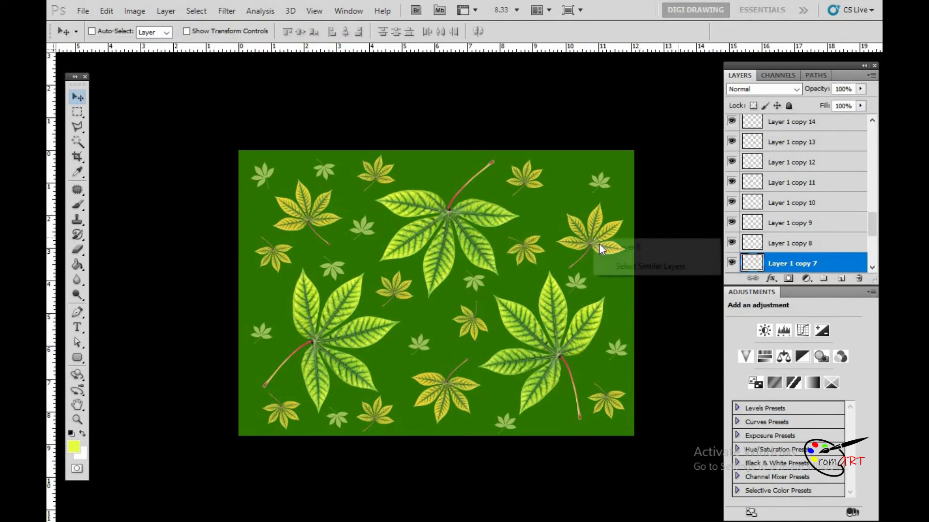
# Select the medium yellow leaf near the canvas's right edge and rotate it clockwise
pyautogui.rightClick(599, 243)
pyautogui.click(624, 259)
pyautogui.rightClick(600, 227)
pyautogui.click(601, 226)
pyautogui.hotkey('ctrl', 't')
pyautogui.moveTo(647, 319); pyautogui.dragTo(595, 336)
pyautogui.press('Return')
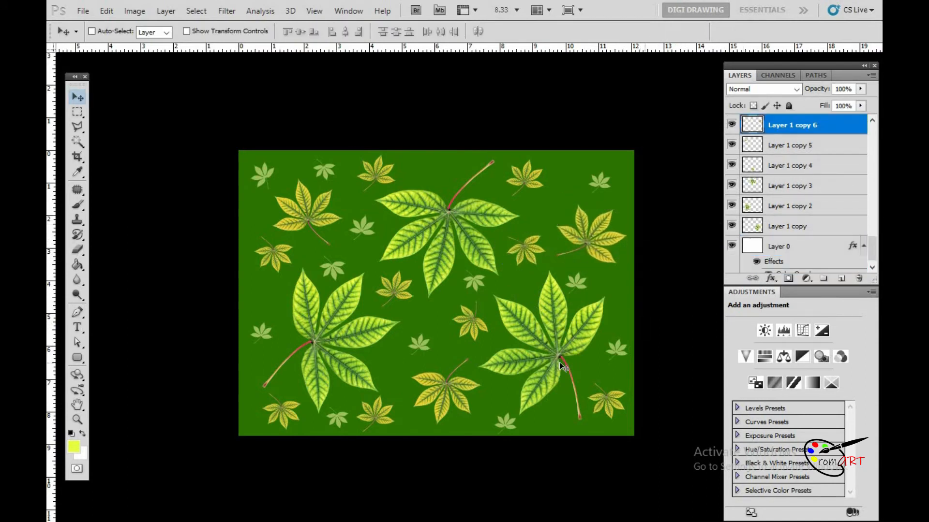
# Copy a tiny pale leaf beside the medium right-hand leaf, scaled to about 79% and with its opacity set to 29%
pyautogui.rightClick(576, 278)
pyautogui.click(592, 285)
pyautogui.hotkey('ctrl', 't')
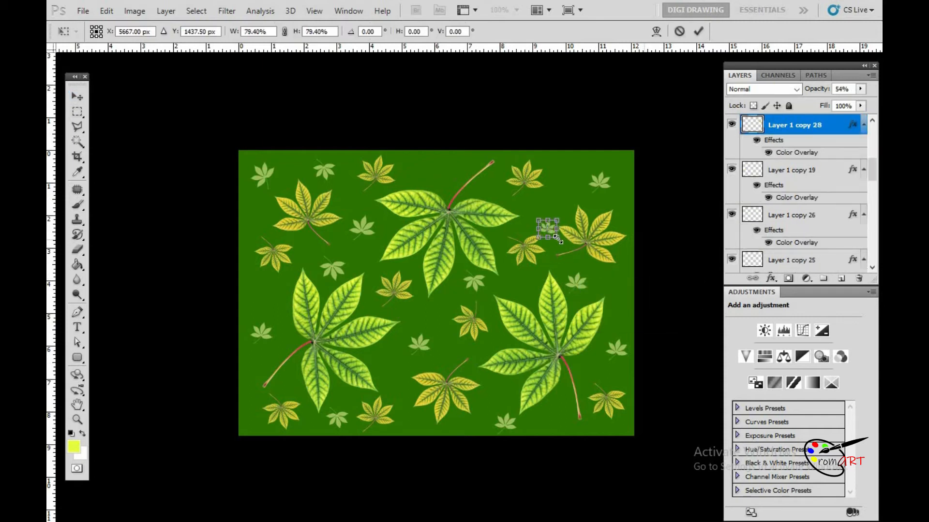
pyautogui.press('Return')
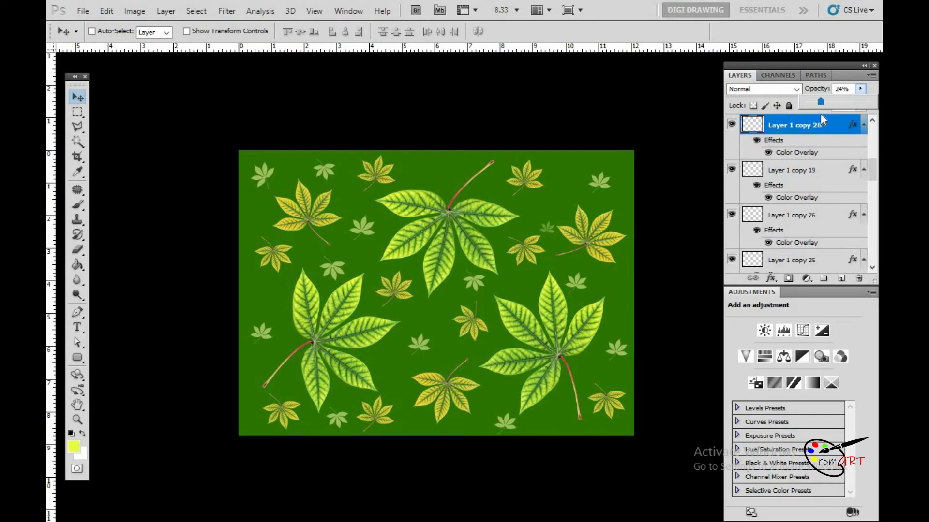
pyautogui.moveTo(820, 113); pyautogui.dragTo(824, 112)
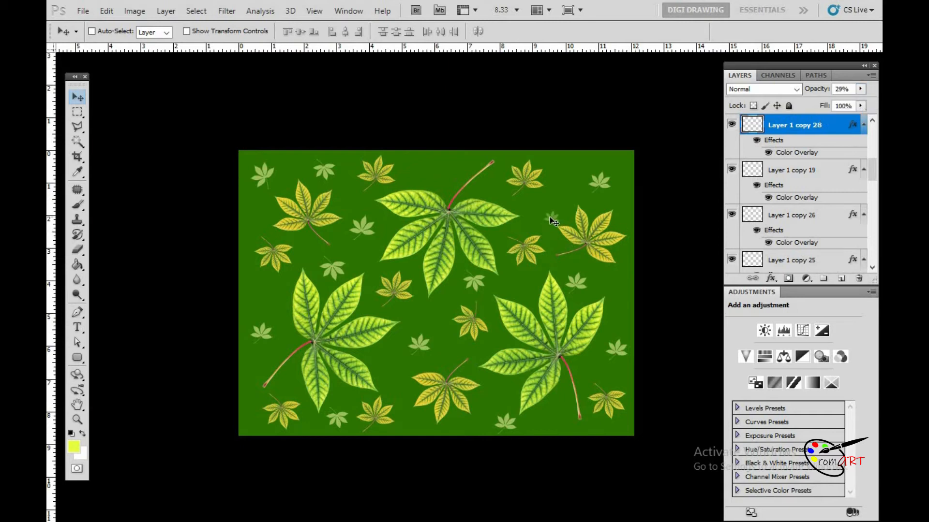
# Place faint leaf copies along the canvas's left side and flip the lower one
pyautogui.moveTo(386, 195); pyautogui.dragTo(257, 214)
pyautogui.moveTo(267, 294); pyautogui.dragTo(262, 295)
pyautogui.hotkey('ctrl', 't')
pyautogui.rightClick(266, 295)
pyautogui.click(309, 286)
pyautogui.press('Return')
# Select the faint leaf beside the top large leaf and spread copies to the center, right edge and top edge
pyautogui.rightClick(359, 203)
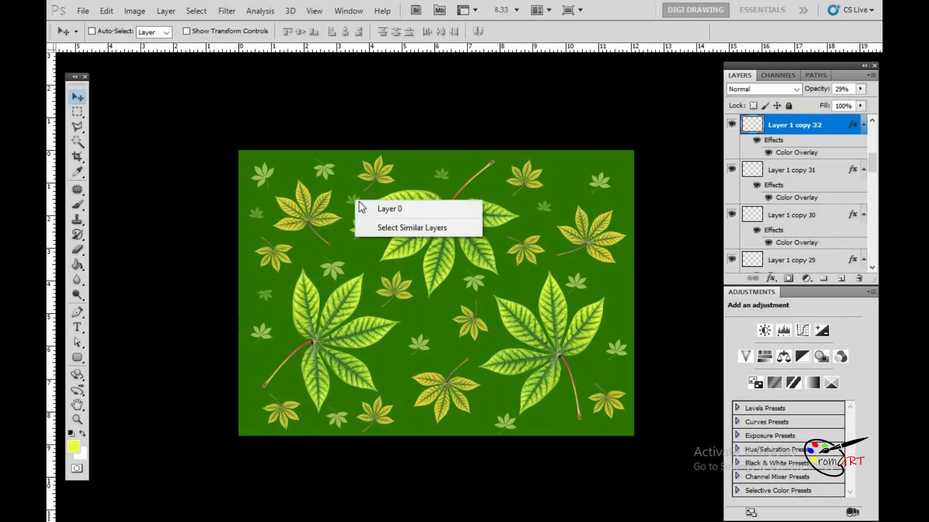
pyautogui.click(382, 209)
pyautogui.rightClick(353, 200)
pyautogui.click(368, 207)
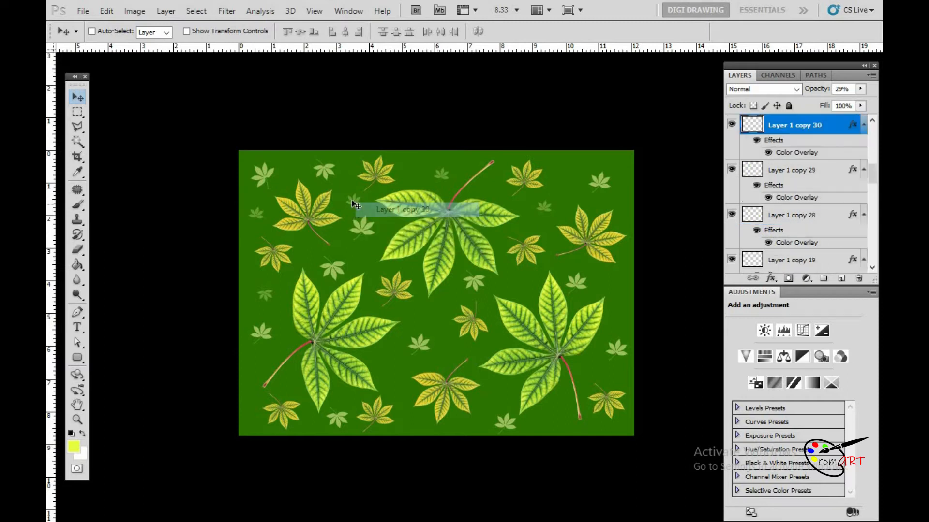
pyautogui.moveTo(434, 320); pyautogui.dragTo(441, 329)
pyautogui.keyDown('alt'); pyautogui.moveTo(442, 329); pyautogui.dragTo(621, 284); pyautogui.keyUp('alt')
pyautogui.keyDown('alt'); pyautogui.moveTo(261, 313); pyautogui.dragTo(418, 166); pyautogui.keyUp('alt')
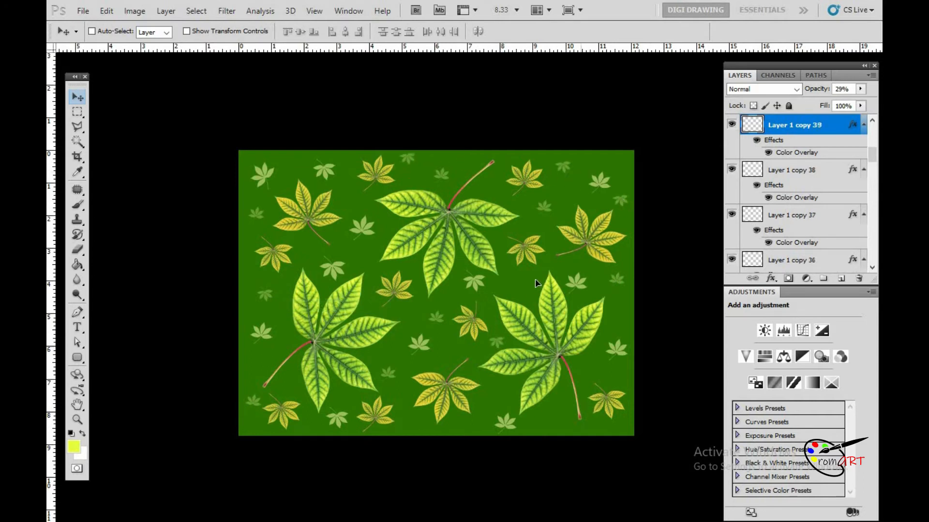
# Add faint leaf copies around the lower-right large leaf and near the lower-left large leaf's stem, flipping the last one
pyautogui.keyDown('alt'); pyautogui.moveTo(559, 418); pyautogui.dragTo(613, 430); pyautogui.keyUp('alt')
pyautogui.keyDown('alt'); pyautogui.moveTo(588, 367); pyautogui.dragTo(295, 380); pyautogui.keyUp('alt')
pyautogui.hotkey('ctrl', 'alt', 't')
pyautogui.rightClick(295, 380)
pyautogui.click(335, 369)
pyautogui.press('Return')
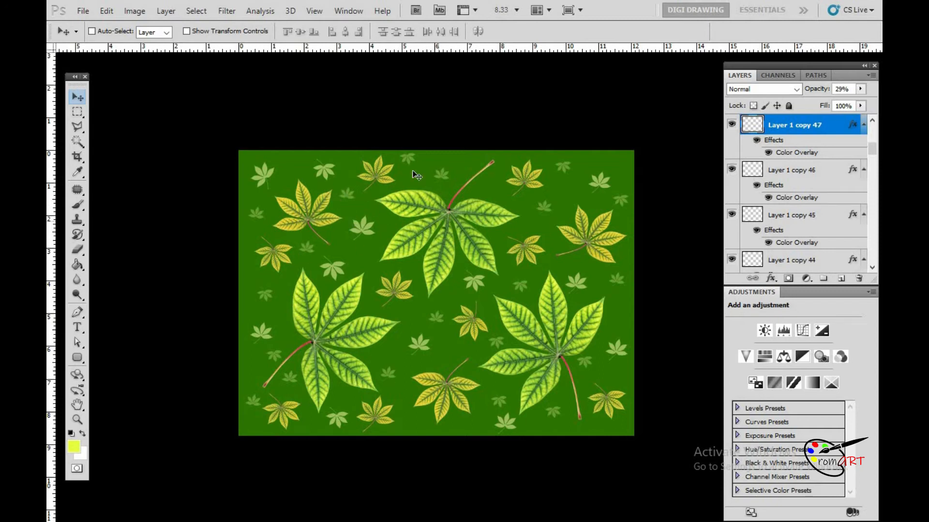
# Change the background layer's overlay color to the darker green #245a02 and apply the layer style
pyautogui.rightClick(535, 220)
pyautogui.click(561, 230)
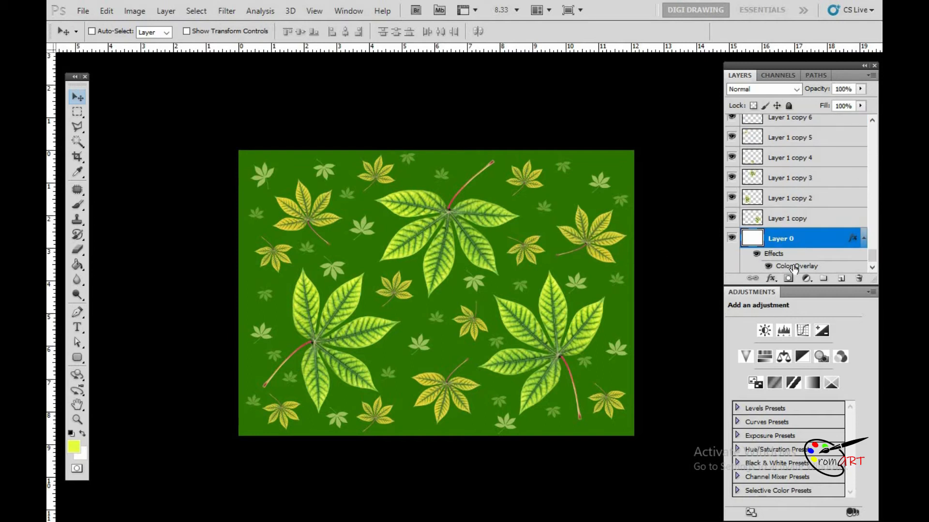
pyautogui.doubleClick(793, 269)
pyautogui.click(776, 298)
pyautogui.moveTo(734, 260); pyautogui.dragTo(740, 266)
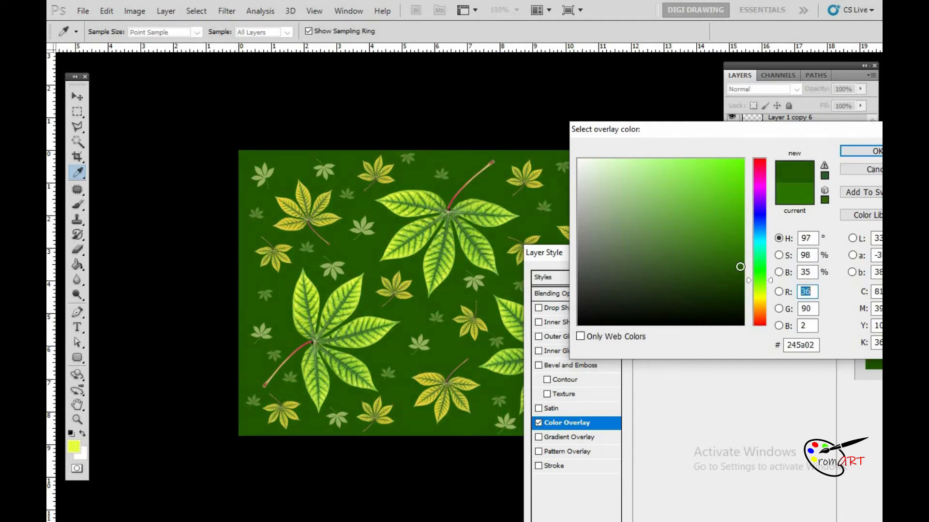
pyautogui.click(870, 152)
pyautogui.click(874, 277)
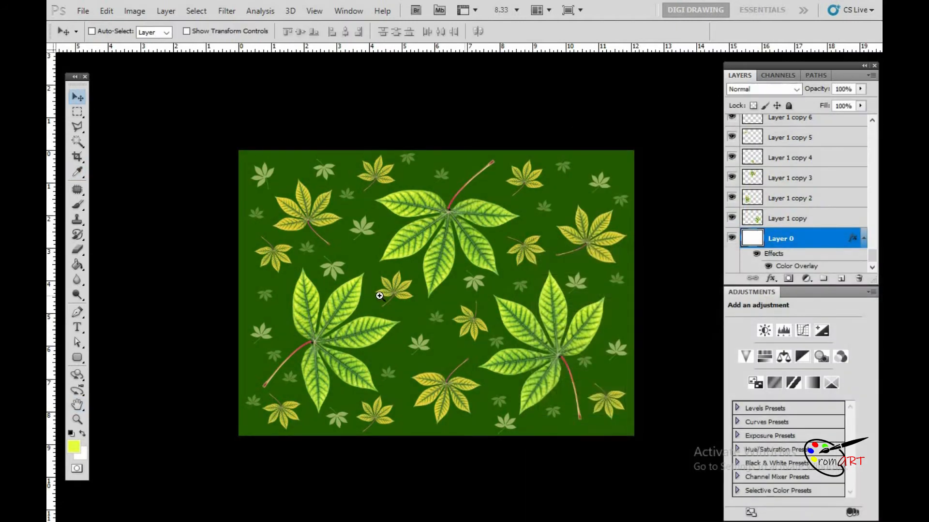
# Inspect the leaf pattern's spacing up close in full-screen view
pyautogui.scroll(1, 380, 295)
pyautogui.press('f')
pyautogui.press('z')
pyautogui.rightClick(423, 241)
pyautogui.click(445, 268)
pyautogui.moveTo(419, 234); pyautogui.dragTo(706, 403)
pyautogui.keyDown('alt'); pyautogui.click(381, 238); pyautogui.keyUp('alt')
pyautogui.moveTo(409, 290); pyautogui.dragTo(451, 273)
pyautogui.keyDown('alt'); pyautogui.click(452, 274); pyautogui.keyUp('alt')
pyautogui.keyDown('alt'); pyautogui.click(452, 273); pyautogui.keyUp('alt')
pyautogui.keyDown('alt'); pyautogui.click(452, 272); pyautogui.keyUp('alt')
pyautogui.keyDown('alt'); pyautogui.click(453, 273); pyautogui.keyUp('alt')
pyautogui.moveTo(615, 233); pyautogui.dragTo(573, 243)
# Select the tiny faint leaf at the canvas's top edge and nudge it slightly down
pyautogui.rightClick(585, 120)
pyautogui.click(595, 130)
pyautogui.moveTo(594, 129); pyautogui.dragTo(595, 137)
pyautogui.moveTo(738, 271); pyautogui.dragTo(556, 174)
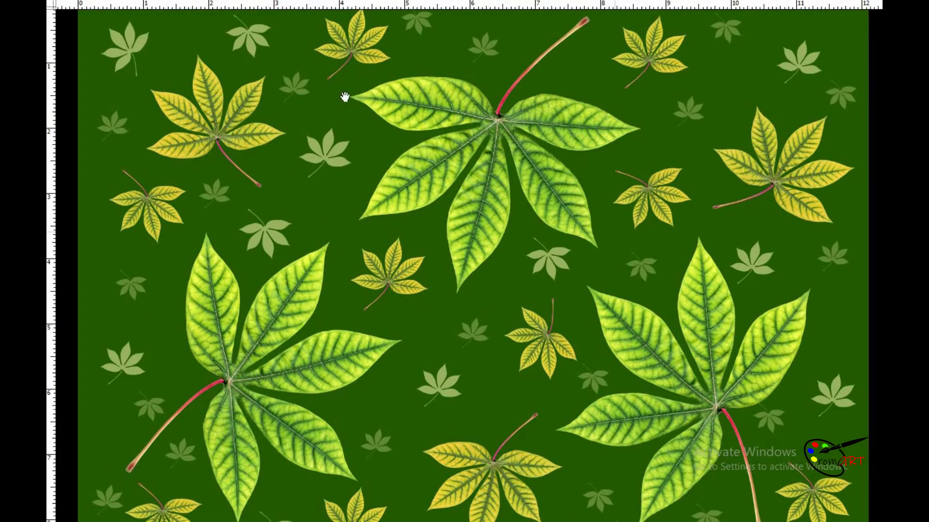
# Rotate and flip the small yellow leaf to the right of the top large leaf's stem, adjusting its placement
pyautogui.rightClick(661, 54)
pyautogui.click(691, 59)
pyautogui.hotkey('ctrl', 't')
pyautogui.moveTo(695, 171); pyautogui.dragTo(720, 130)
pyautogui.rightClick(689, 88)
pyautogui.click(736, 269)
pyautogui.moveTo(696, 219)
pyautogui.mouseDown()
pyautogui.moveTo(662, 226)
pyautogui.moveTo(687, 220)
pyautogui.mouseUp()
pyautogui.press('Return')
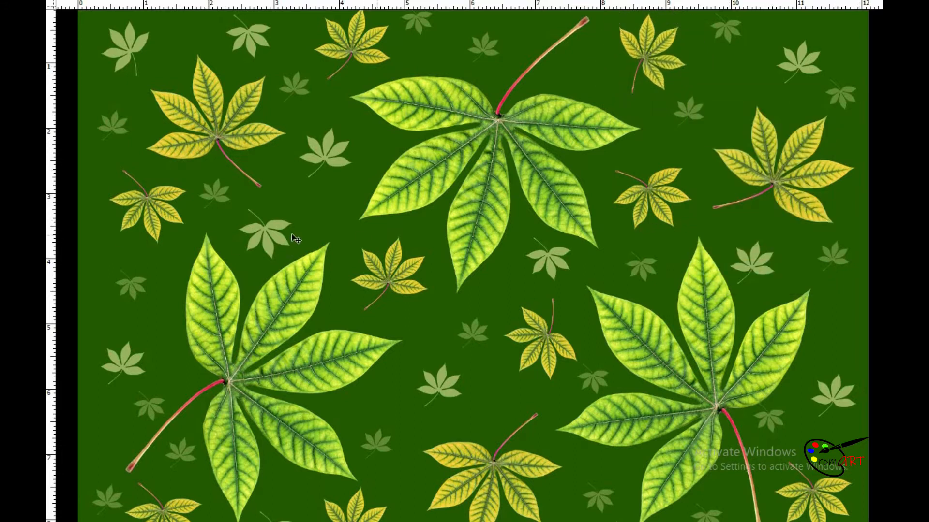
# Flip the tiny pale leaf to the right of the lower-right large leaf and nudge it slightly up
pyautogui.moveTo(647, 309); pyautogui.dragTo(633, 254)
pyautogui.rightClick(821, 329)
pyautogui.click(831, 337)
pyautogui.hotkey('ctrl', 't')
pyautogui.rightClick(831, 336)
pyautogui.click(817, 327)
pyautogui.press('Return')
pyautogui.moveTo(819, 341)
pyautogui.mouseDown()
pyautogui.moveTo(825, 325)
pyautogui.moveTo(819, 333)
pyautogui.mouseUp()
# Save the leaf composition as a separate file, entering 4 in its name and accepting the format options
pyautogui.moveTo(641, 323); pyautogui.dragTo(630, 261)
pyautogui.keyDown('alt'); pyautogui.click(630, 261); pyautogui.keyUp('alt')
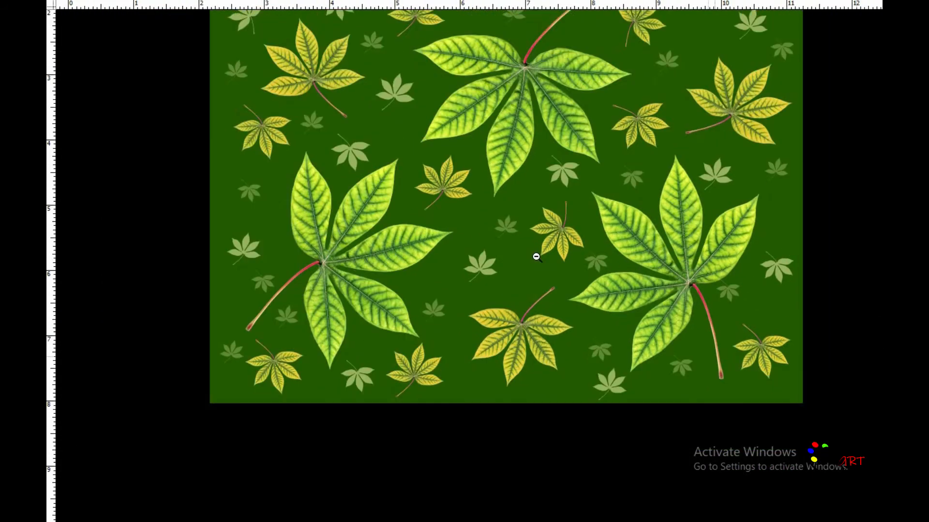
pyautogui.keyDown('alt'); pyautogui.click(535, 257); pyautogui.keyUp('alt')
pyautogui.keyDown('ctrl'); pyautogui.click(494, 226); pyautogui.keyUp('ctrl')
pyautogui.moveTo(508, 212); pyautogui.dragTo(439, 265)
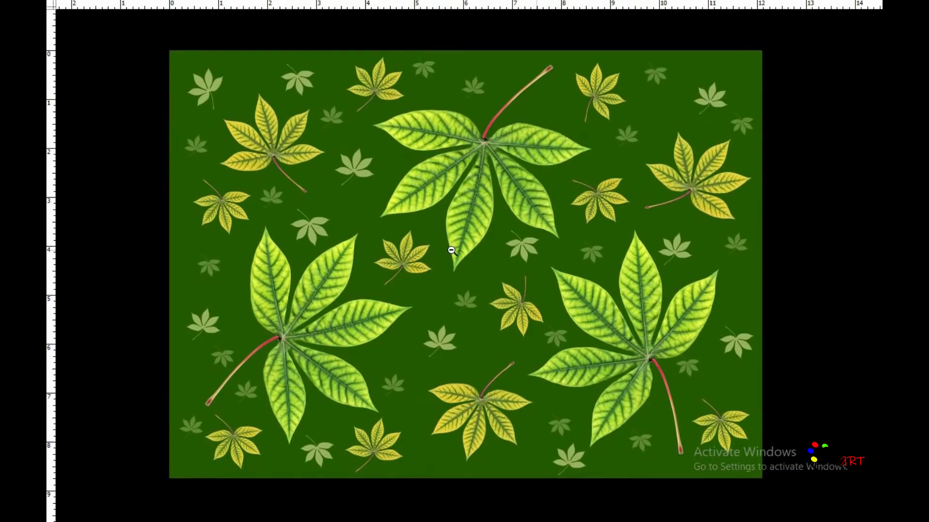
pyautogui.keyDown('alt'); pyautogui.click(457, 253); pyautogui.keyUp('alt')
pyautogui.hotkey('ctrl', 'shift', 's')
pyautogui.click(384, 120)
pyautogui.click(441, 275)
pyautogui.write('4')
pyautogui.click(712, 279)
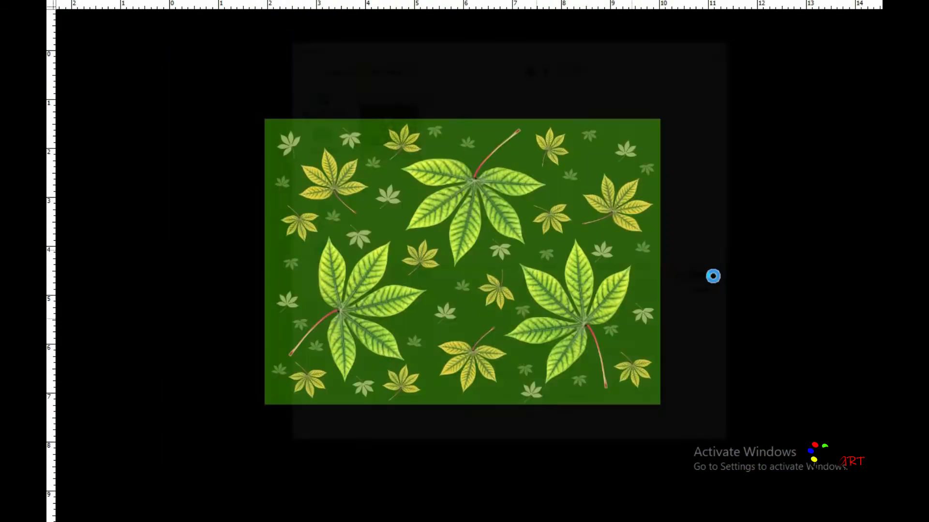
pyautogui.click(754, 176)
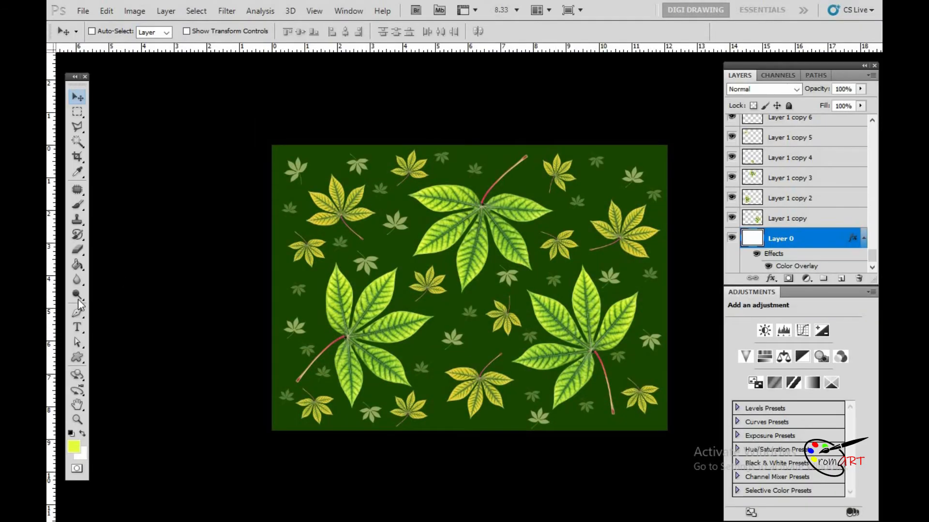
# Activate the Custom Shape tool and choose the spiral shape
pyautogui.click(77, 358)
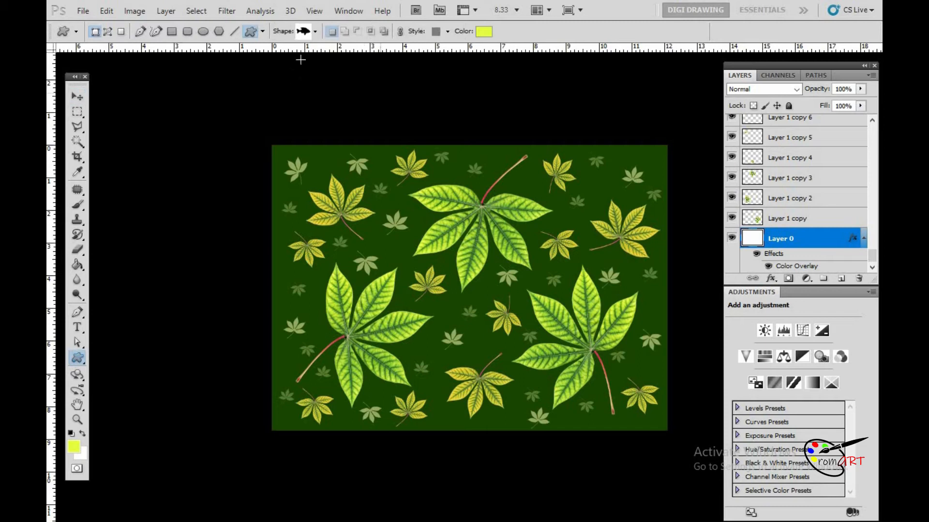
pyautogui.click(315, 31)
pyautogui.scroll(-6, 313, 104)
pyautogui.scroll(-8, 313, 103)
pyautogui.scroll(-8, 314, 103)
pyautogui.scroll(-8, 314, 103)
pyautogui.scroll(1, 312, 103)
pyautogui.click(344, 93)
pyautogui.click(472, 93)
# Set the spiral shape's fill color to a bright yellow-green
pyautogui.click(484, 31)
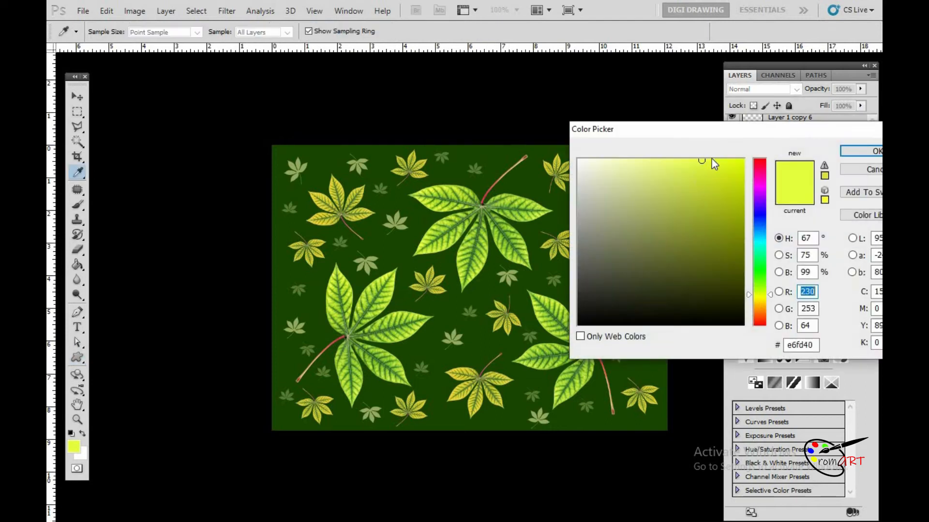
pyautogui.click(708, 160)
pyautogui.click(844, 152)
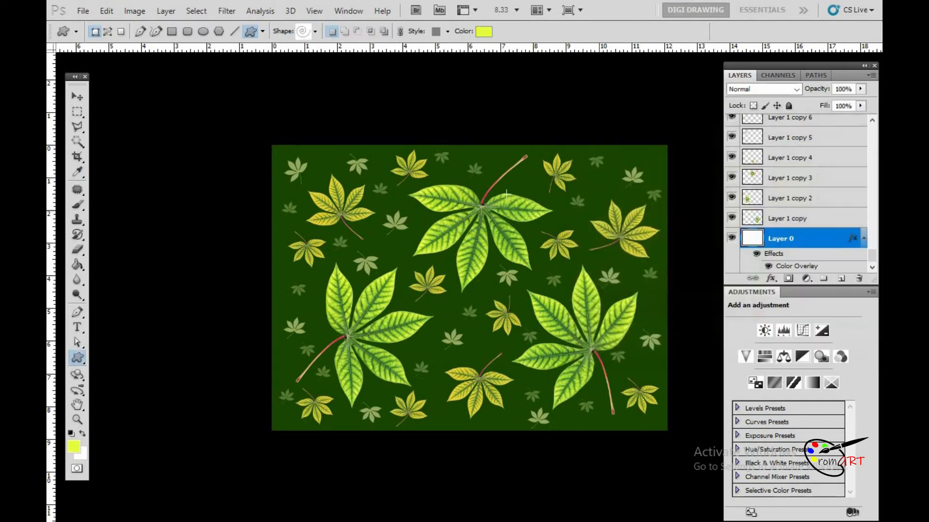
# Draw a small spiral at 70% opacity beside the top large leaf's stem and rasterize its layer
pyautogui.hotkey('ctrl', '+')
pyautogui.moveTo(483, 111); pyautogui.dragTo(509, 136)
pyautogui.press('7')
pyautogui.rightClick(799, 244)
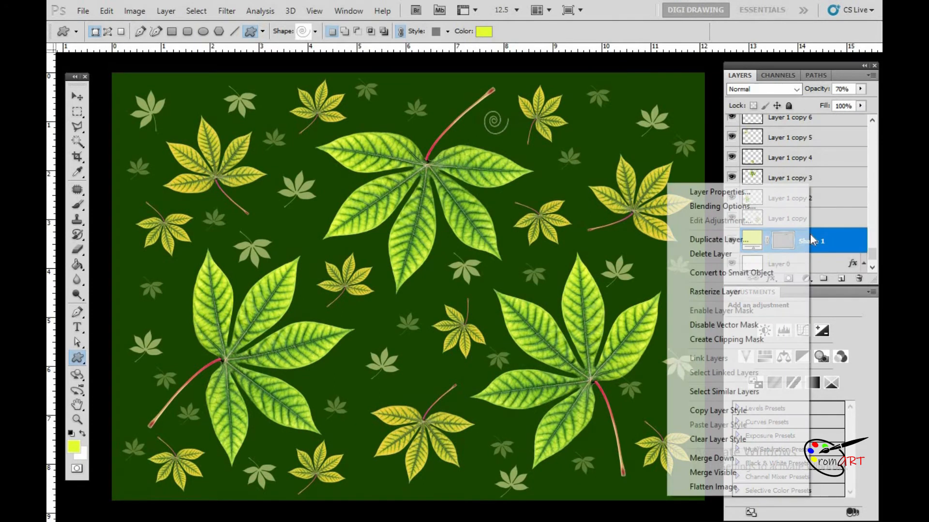
pyautogui.click(730, 295)
# Copy the spiral to the gap beside the lower-right large leaf's stem, then flip and rotate the copy
pyautogui.press('v')
pyautogui.scroll(2, 481, 127)
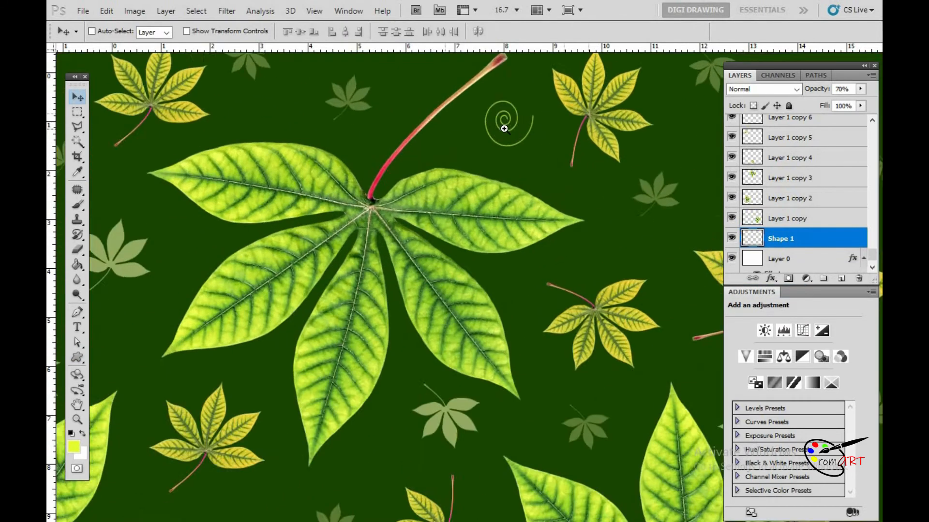
pyautogui.scroll(-2, 520, 138)
pyautogui.moveTo(518, 138); pyautogui.dragTo(679, 386)
pyautogui.scroll(-1, 425, 306)
pyautogui.scroll(1, 428, 304)
pyautogui.hotkey('ctrl', 't')
pyautogui.rightClick(679, 391)
pyautogui.click(689, 381)
pyautogui.moveTo(696, 420); pyautogui.dragTo(667, 433)
pyautogui.press('Return')
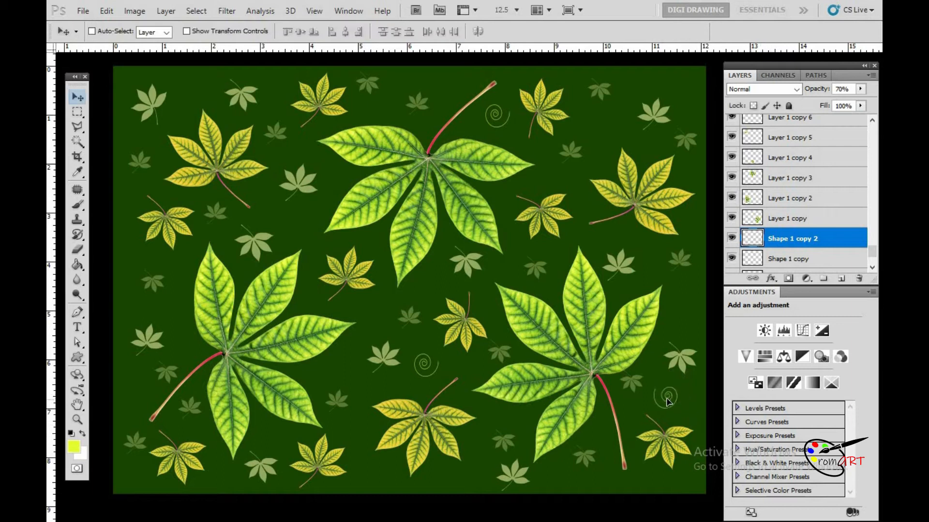
# Copy the spiral between the two tiny pale leaves at the canvas's upper left, then flip and rotate it
pyautogui.moveTo(675, 400); pyautogui.dragTo(193, 100)
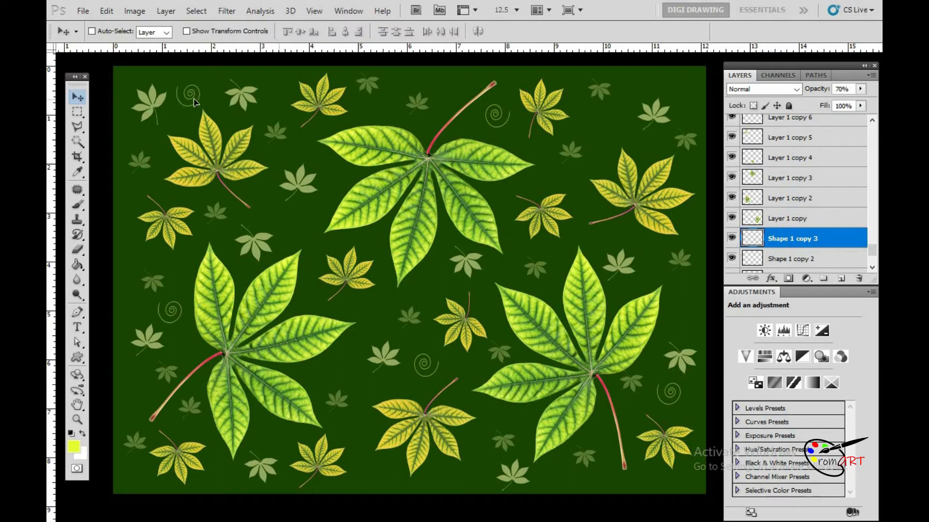
pyautogui.hotkey('ctrl', 't')
pyautogui.rightClick(193, 100)
pyautogui.click(218, 293)
pyautogui.moveTo(257, 155); pyautogui.dragTo(261, 125)
pyautogui.press('Return')
# Transform the upper-left spiral again and place a spiral copy between the lower-left large leaf and the bottom yellow leaf
pyautogui.hotkey('ctrl', 't')
pyautogui.moveTo(198, 113); pyautogui.dragTo(303, 226)
pyautogui.press('Return')
pyautogui.moveTo(540, 357); pyautogui.dragTo(285, 419)
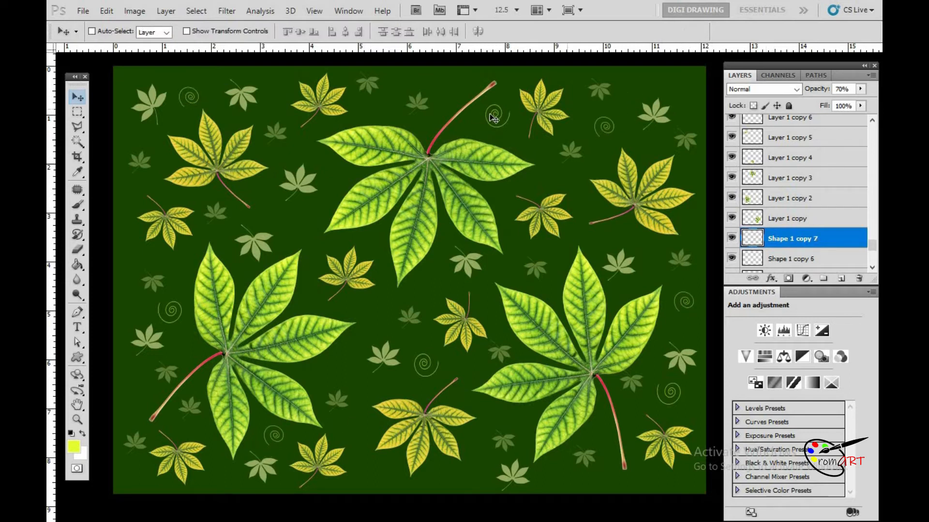
# Copy the spiral beside the top large leaf's stem to the gap left of that leaf and scale the copy down
pyautogui.rightClick(494, 116)
pyautogui.click(499, 127)
pyautogui.rightClick(490, 118)
pyautogui.rightClick(491, 111)
pyautogui.click(503, 122)
pyautogui.keyDown('ctrl'); pyautogui.click(490, 110); pyautogui.keyUp('ctrl')
pyautogui.scroll(1, 508, 131)
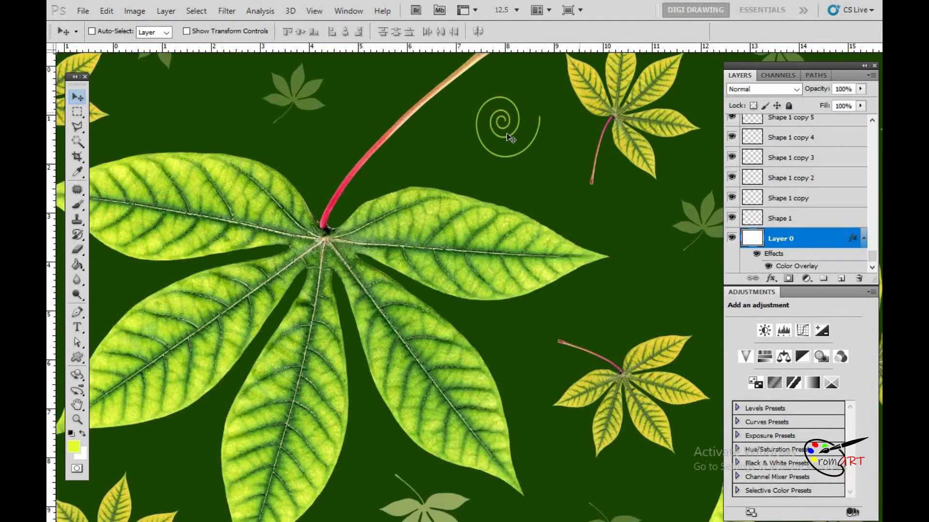
pyautogui.rightClick(497, 134)
pyautogui.click(511, 142)
pyautogui.scroll(-4, 504, 141)
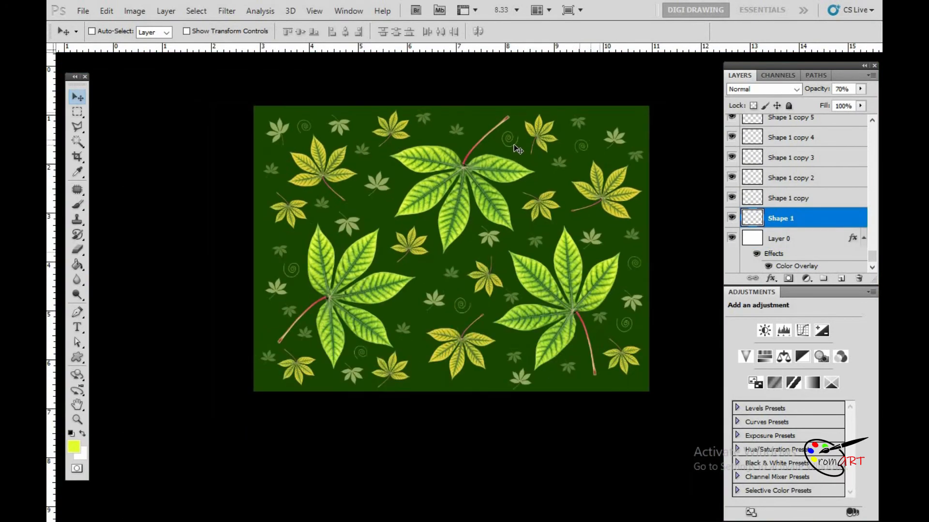
pyautogui.hotkey('ctrl', 'j')
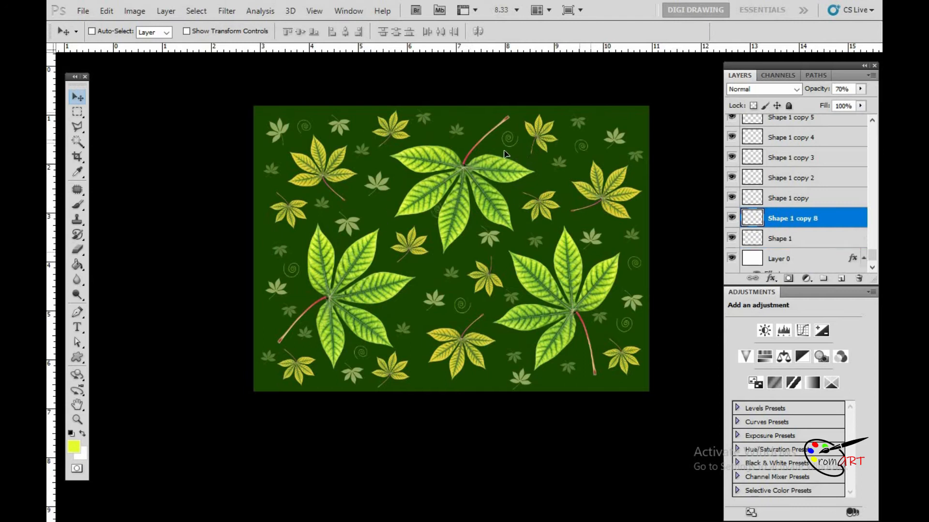
pyautogui.hotkey('ctrl', 't')
pyautogui.press('Return')
pyautogui.hotkey('ctrl', 't')
pyautogui.moveTo(407, 224); pyautogui.dragTo(399, 186)
pyautogui.press('Return')
# Place another small spiral copy between the two yellow leaves on the right side of the pattern
pyautogui.hotkey('ctrl', 'j')
pyautogui.moveTo(377, 226); pyautogui.dragTo(434, 276)
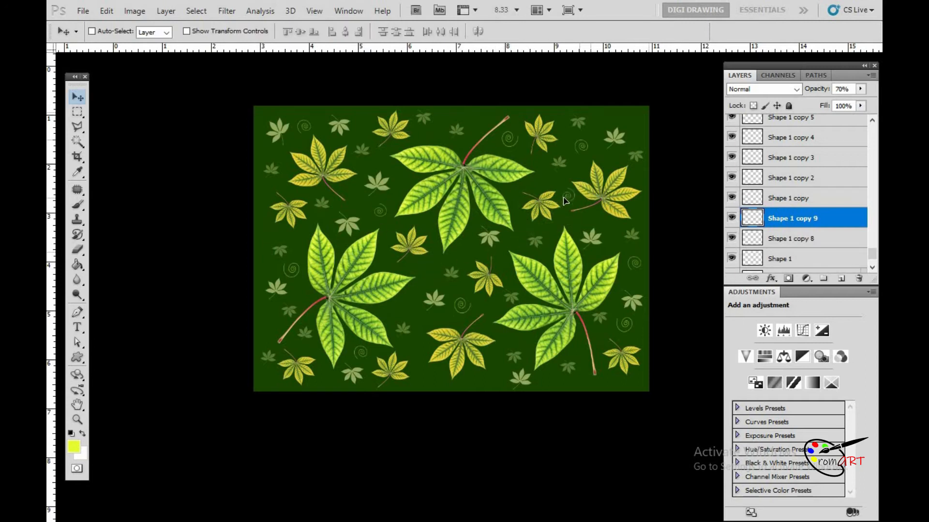
pyautogui.moveTo(548, 188); pyautogui.dragTo(563, 205)
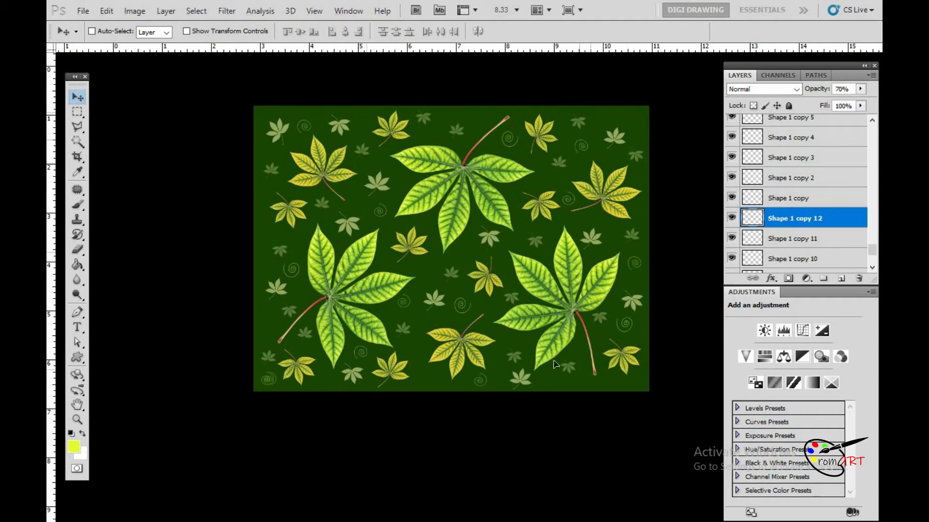
# Place small spiral copies along the canvas's bottom edge and flip the one in the lower-right corner horizontally
pyautogui.moveTo(623, 374); pyautogui.dragTo(648, 375)
pyautogui.hotkey('ctrl', 't')
pyautogui.rightClick(644, 371)
pyautogui.click(702, 346)
pyautogui.press('Return')
# Add small spiral copies in the canvas's upper-right corner, below the top large leaf and beside that leaf's lower-right tip
pyautogui.press('Tab')
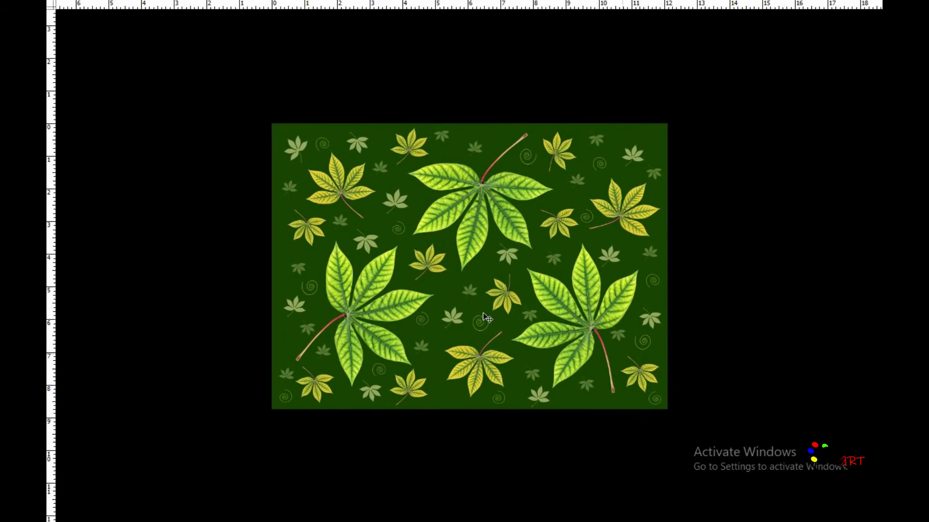
pyautogui.press('Tab')
pyautogui.hotkey('ctrl', '+')
pyautogui.moveTo(494, 305); pyautogui.dragTo(439, 307)
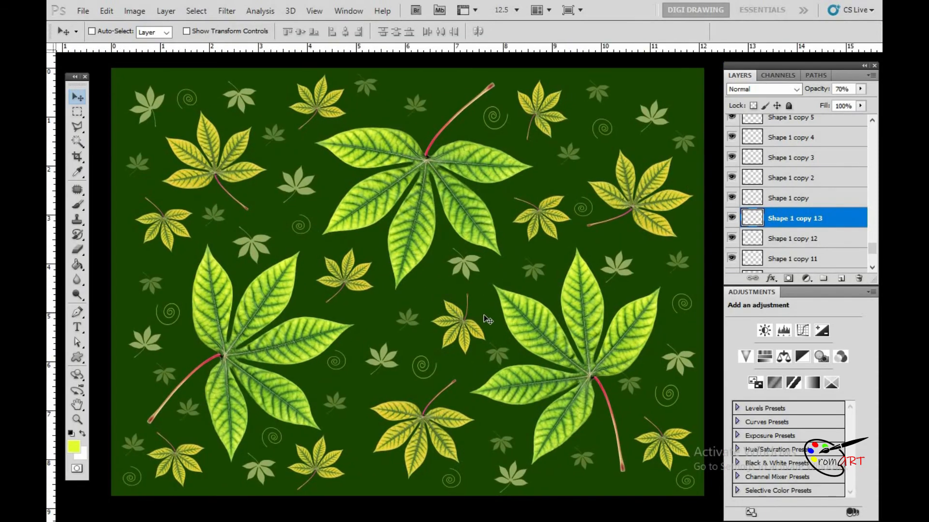
pyautogui.moveTo(549, 348); pyautogui.dragTo(438, 286)
pyautogui.hotkey('ctrl', 't')
pyautogui.press('Return')
pyautogui.moveTo(691, 103)
pyautogui.mouseDown()
pyautogui.moveTo(706, 104)
pyautogui.moveTo(686, 92)
pyautogui.mouseUp()
pyautogui.keyDown('ctrl'); pyautogui.keyDown('alt'); pyautogui.click(536, 169); pyautogui.keyUp('alt'); pyautogui.keyUp('ctrl')
pyautogui.keyDown('ctrl'); pyautogui.click(515, 256); pyautogui.keyUp('ctrl')
pyautogui.moveTo(536, 226); pyautogui.dragTo(531, 274)
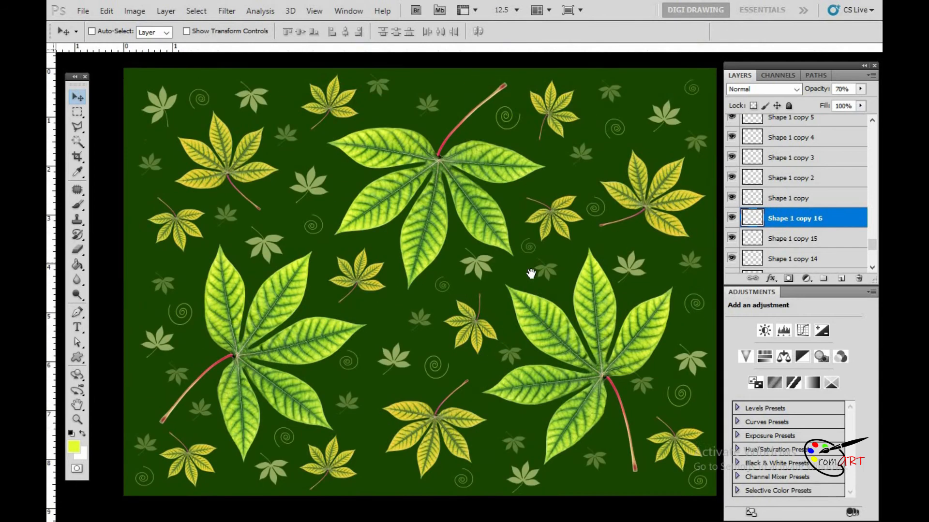
# Enlarge the spiral above the bottom yellow leaf and set its opacity to 40%
pyautogui.keyDown('alt'); pyautogui.click(530, 274); pyautogui.keyUp('alt')
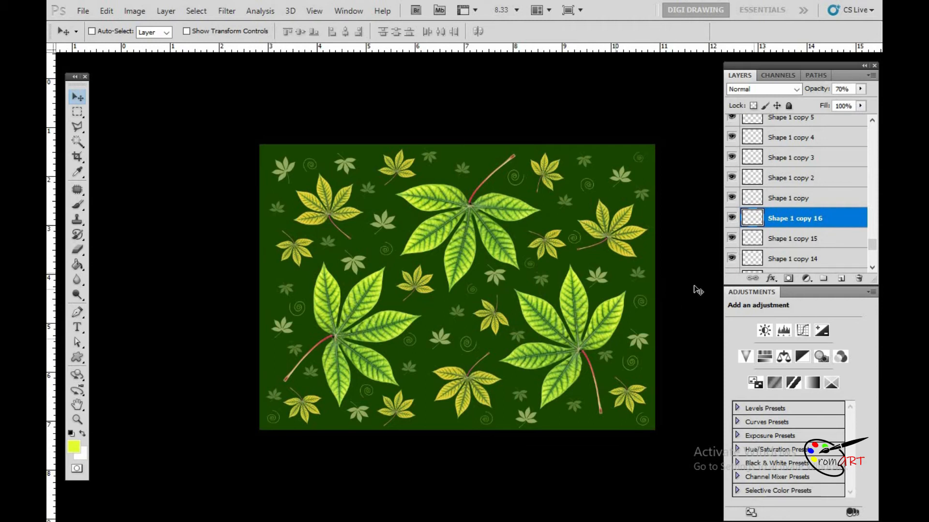
pyautogui.rightClick(465, 343)
pyautogui.click(488, 353)
pyautogui.hotkey('ctrl', 't')
pyautogui.moveTo(492, 324); pyautogui.dragTo(472, 343)
pyautogui.press('Return')
pyautogui.click(860, 89)
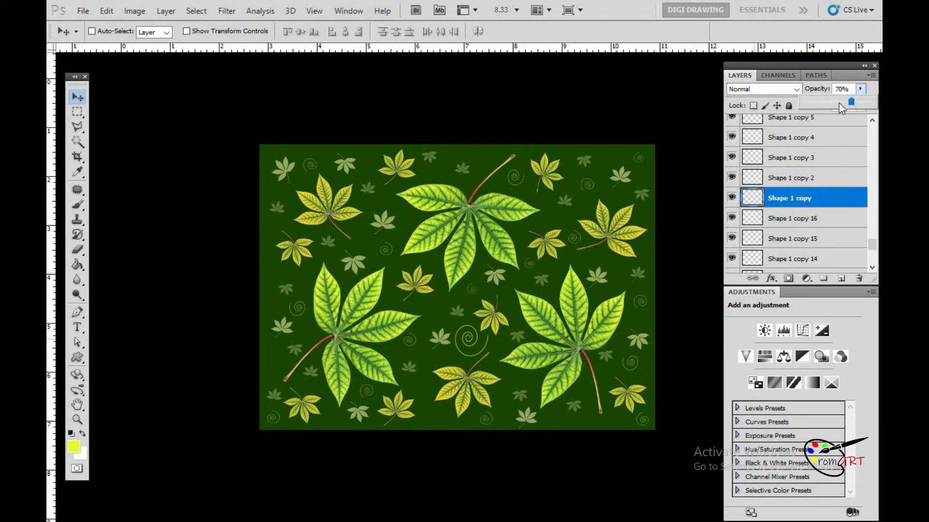
pyautogui.click(853, 92)
pyautogui.write('40')
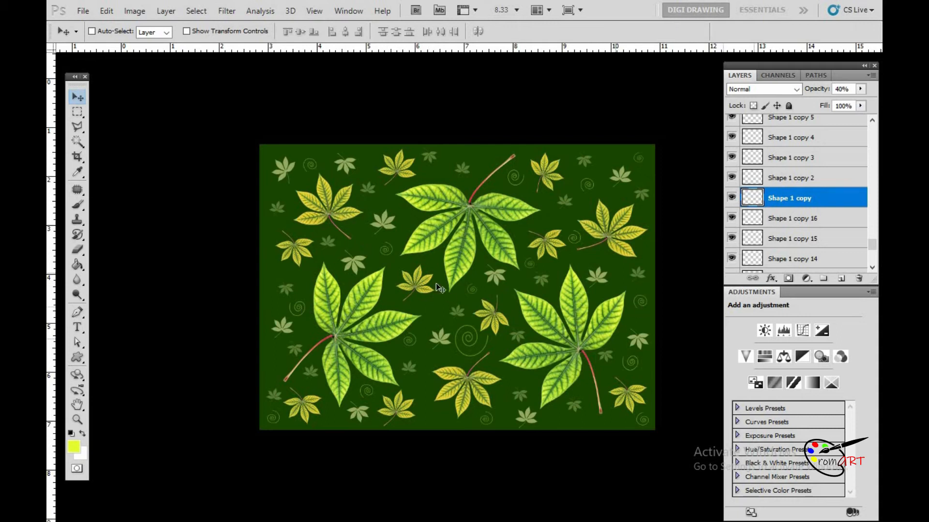
# Set the spiral left of the lower-left large leaf to 40% opacity, enlarge it and shift the adjacent pale leaf away
pyautogui.rightClick(299, 310)
pyautogui.rightClick(298, 306)
pyautogui.rightClick(298, 307)
pyautogui.click(334, 314)
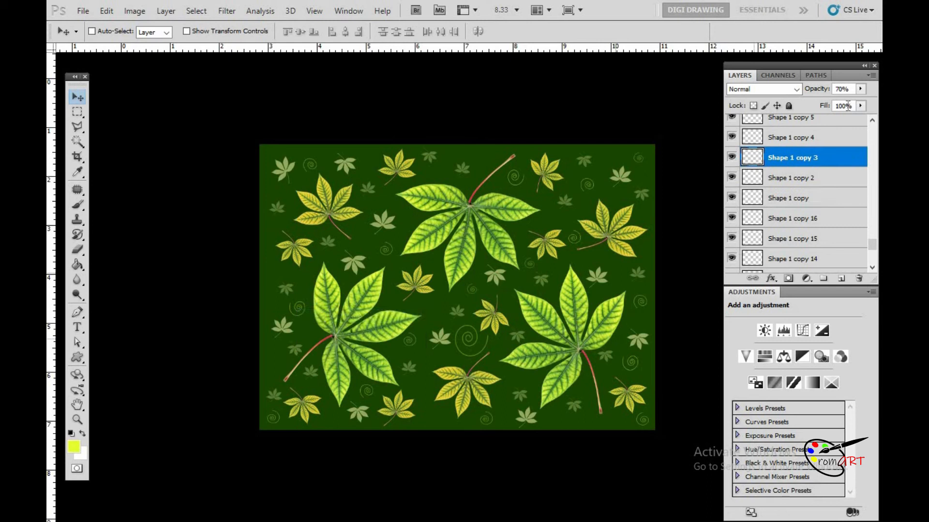
pyautogui.write('40')
pyautogui.hotkey('ctrl', 't')
pyautogui.moveTo(306, 299); pyautogui.dragTo(310, 292)
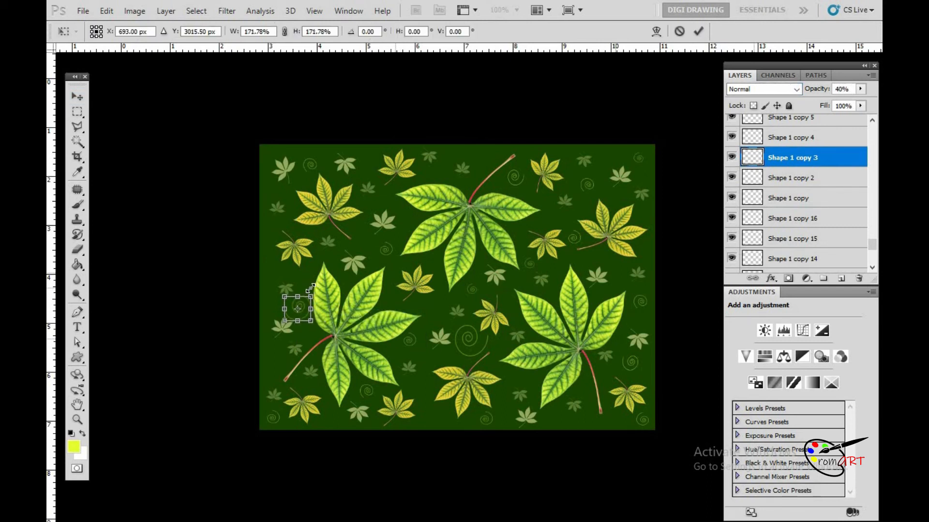
pyautogui.press('Return')
pyautogui.rightClick(288, 335)
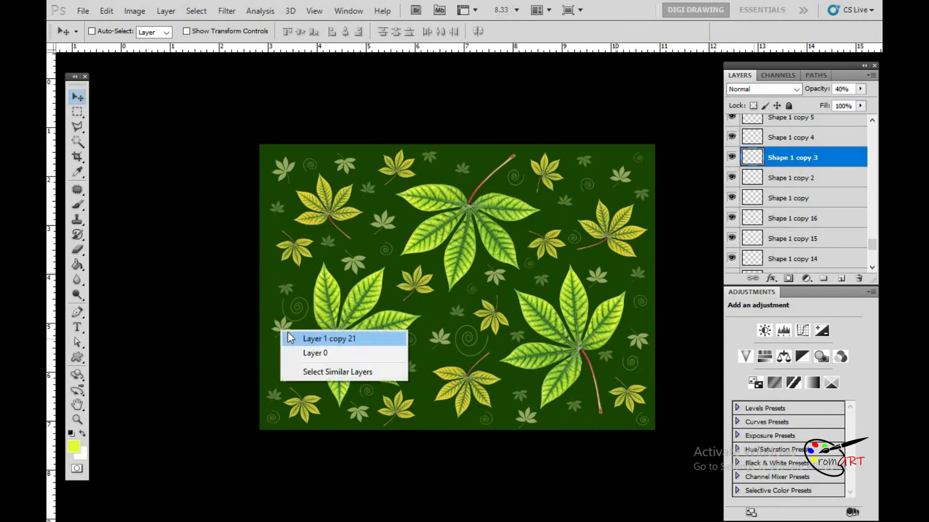
pyautogui.click(290, 338)
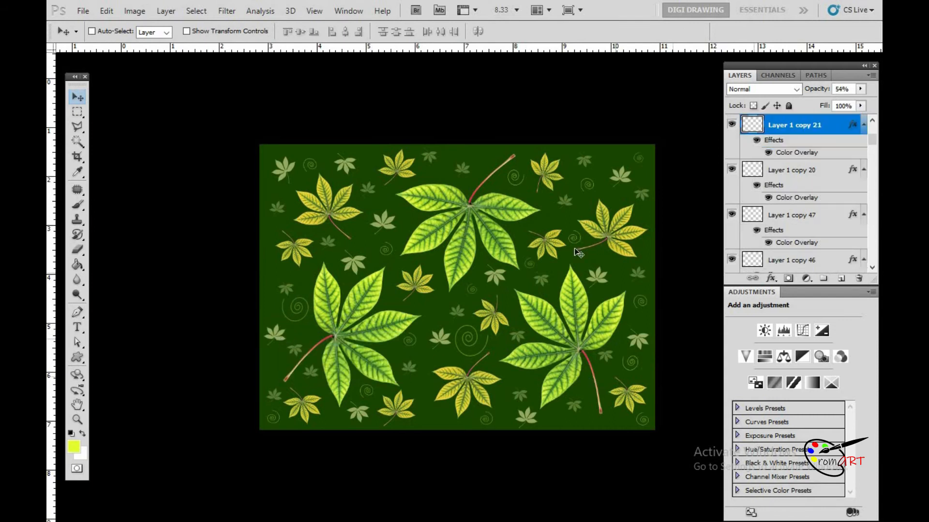
# Set the spiral above the right-hand yellow leaf to 40% opacity and enlarge it
pyautogui.rightClick(588, 184)
pyautogui.rightClick(588, 184)
pyautogui.rightClick(587, 185)
pyautogui.rightClick(588, 184)
pyautogui.click(624, 191)
pyautogui.moveTo(848, 89); pyautogui.dragTo(798, 89)
pyautogui.write('4')
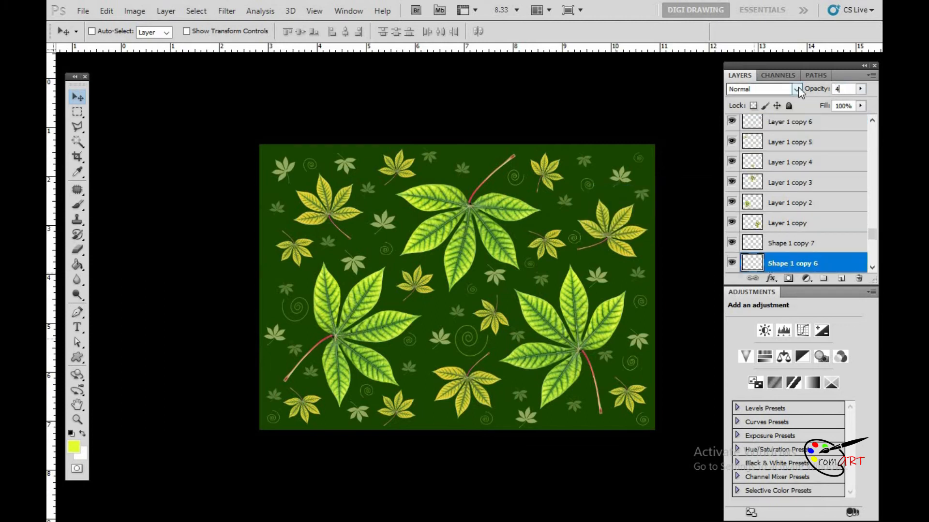
pyautogui.hotkey('ctrl', 't')
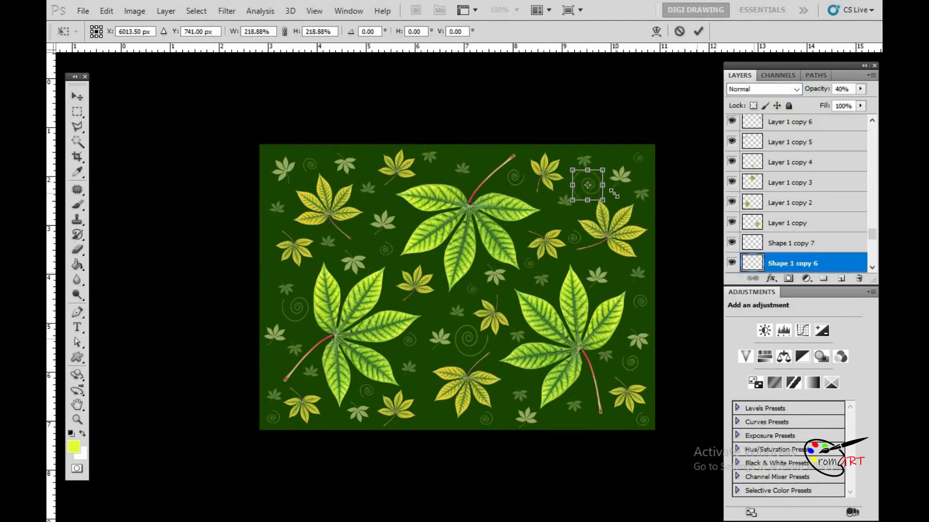
pyautogui.press('Return')
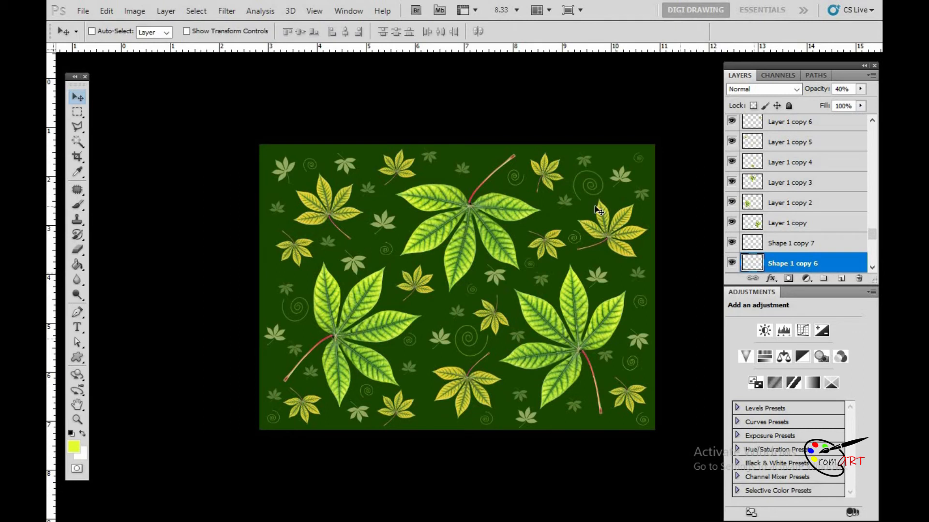
# Examine the finished leaf and spiral pattern up close and as a whole
pyautogui.keyDown('ctrl'); pyautogui.click(518, 310); pyautogui.keyUp('ctrl')
pyautogui.press('z')
pyautogui.rightClick(460, 235)
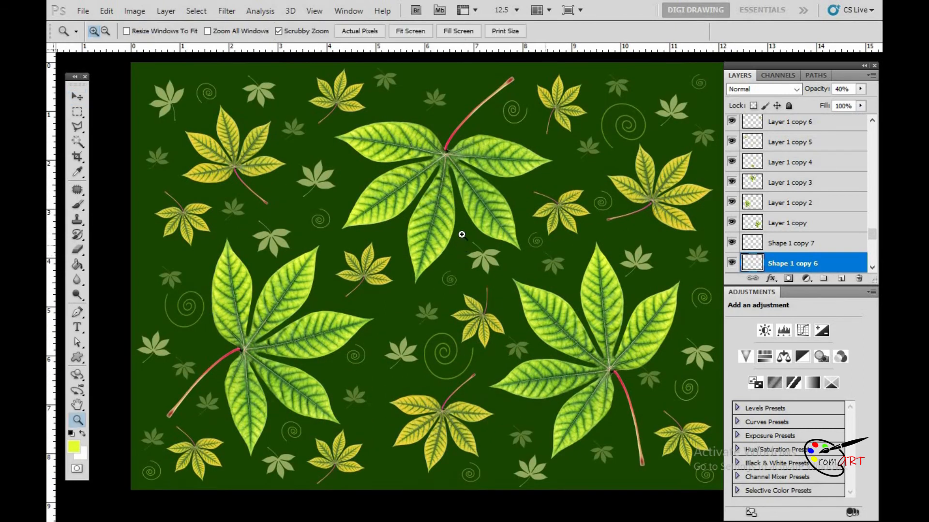
pyautogui.click(484, 257)
pyautogui.moveTo(290, 184); pyautogui.dragTo(615, 334)
pyautogui.keyDown('alt'); pyautogui.click(431, 276); pyautogui.keyUp('alt')
pyautogui.keyDown('alt'); pyautogui.click(431, 275); pyautogui.keyUp('alt')
pyautogui.keyDown('alt'); pyautogui.click(431, 275); pyautogui.keyUp('alt')
pyautogui.moveTo(318, 141); pyautogui.dragTo(522, 212)
pyautogui.moveTo(589, 410); pyautogui.dragTo(525, 58)
pyautogui.moveTo(420, 486); pyautogui.dragTo(410, 280)
pyautogui.moveTo(607, 337); pyautogui.dragTo(111, 378)
pyautogui.moveTo(711, 104); pyautogui.dragTo(477, 333)
pyautogui.hotkey('ctrl', '0')
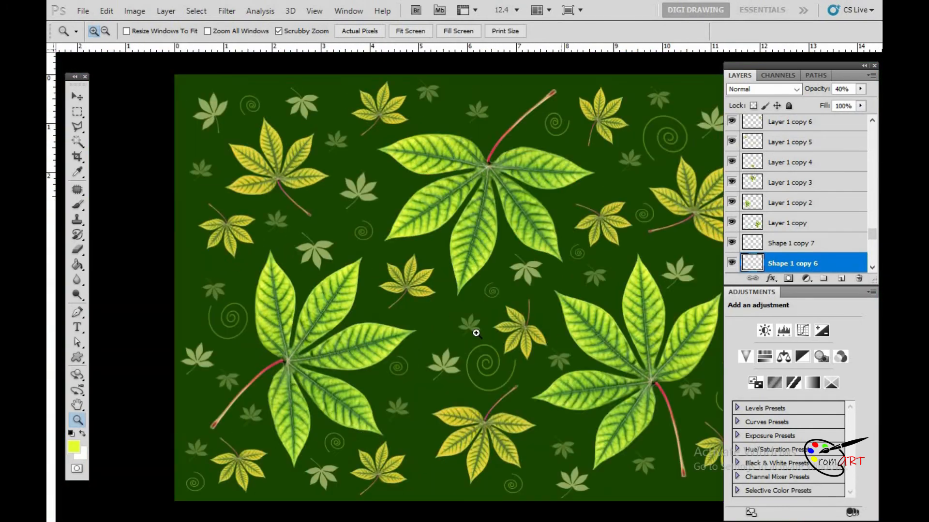
pyautogui.moveTo(545, 315); pyautogui.dragTo(482, 320)
# Flatten the image and save it as the PNG file 03 A.png in the REDBUBLE folder
pyautogui.click(166, 10)
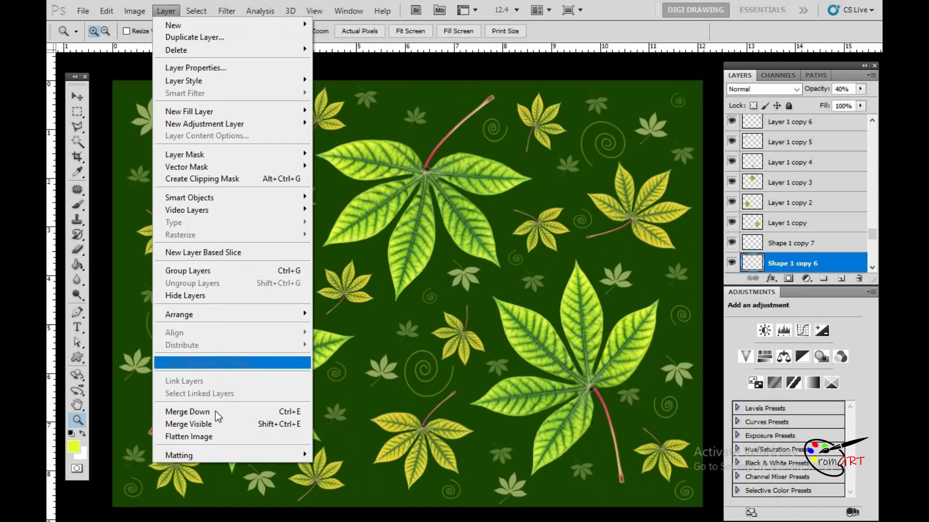
pyautogui.click(213, 436)
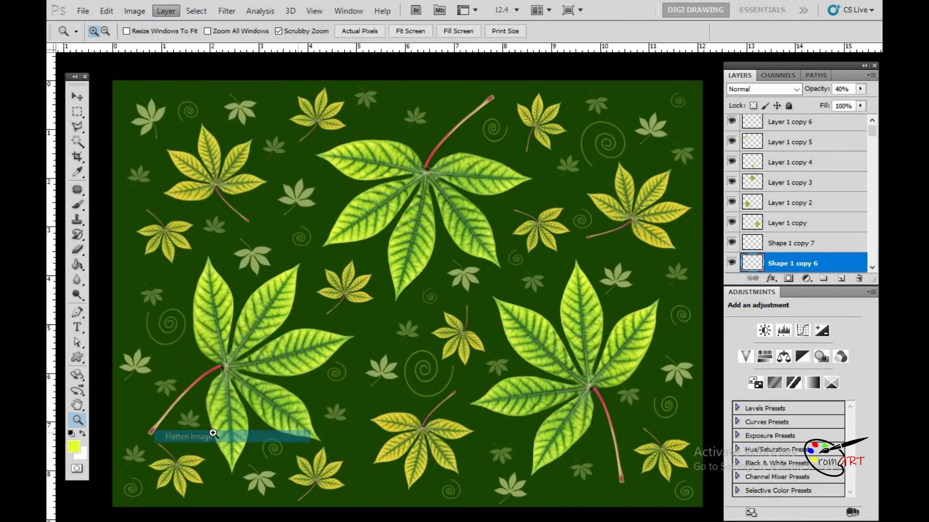
pyautogui.hotkey('ctrl', 'shift', 's')
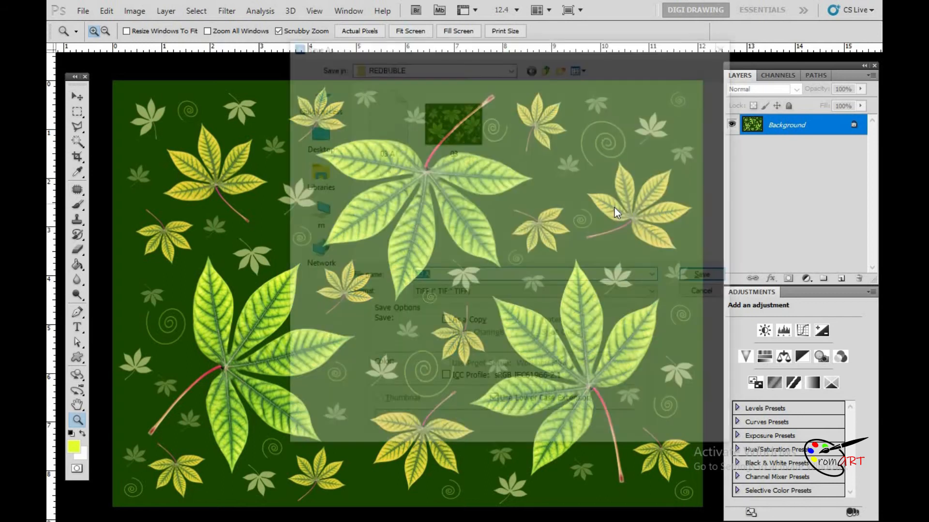
pyautogui.click(513, 293)
pyautogui.click(471, 432)
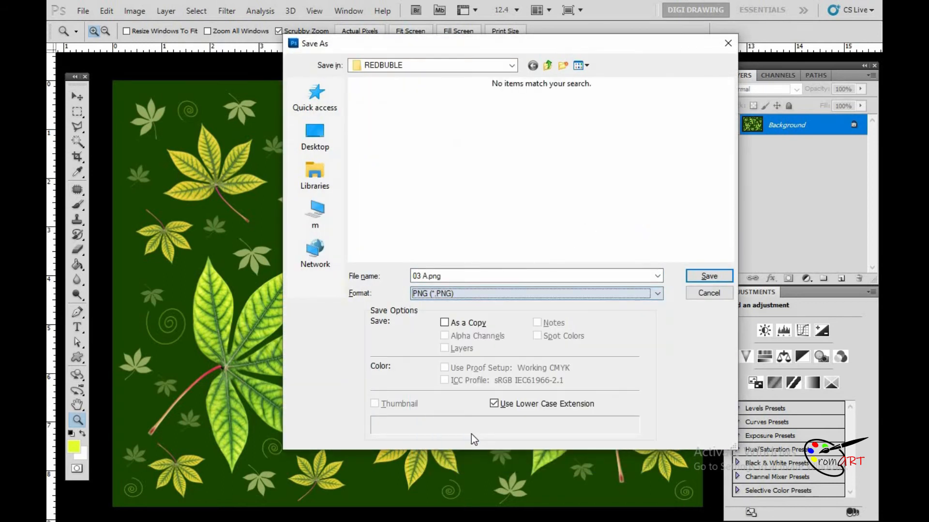
pyautogui.click(695, 277)
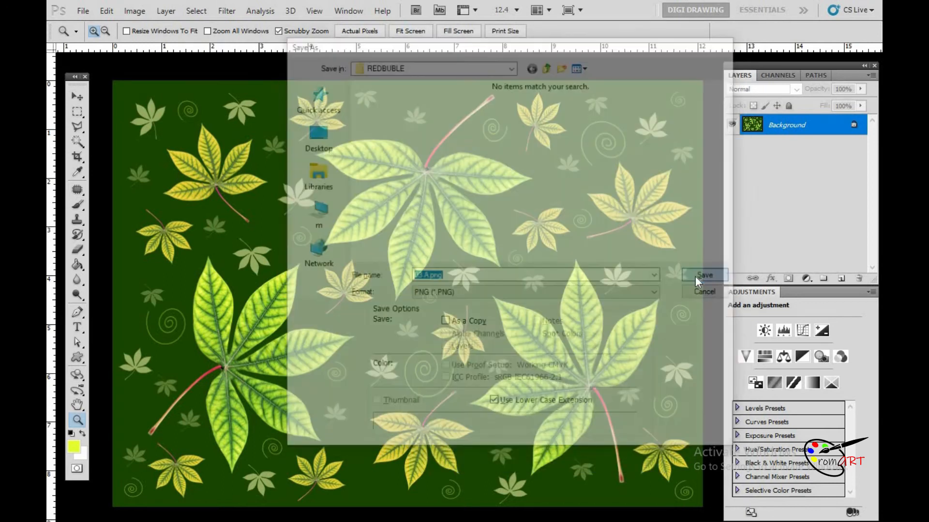
pyautogui.click(698, 252)
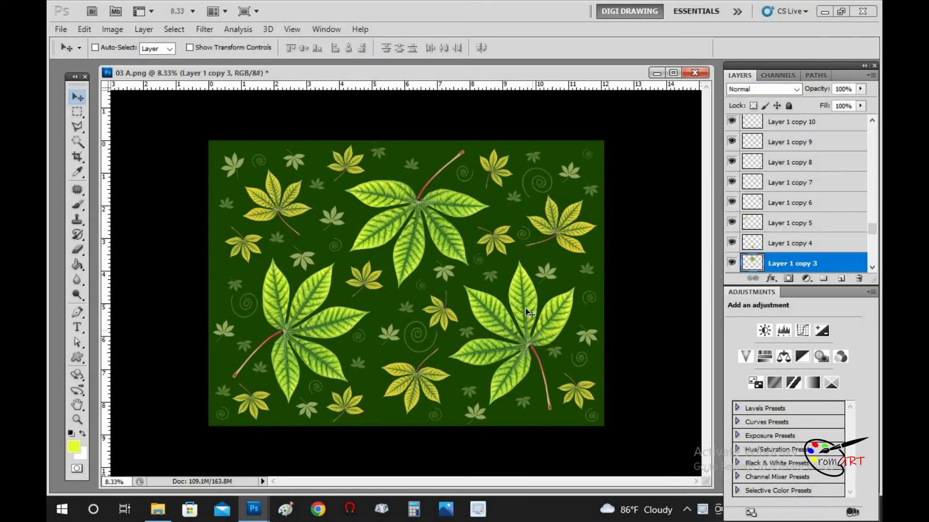
# Delete the lower-right and top large green leaves from the layered pattern
pyautogui.rightClick(534, 312)
pyautogui.click(556, 314)
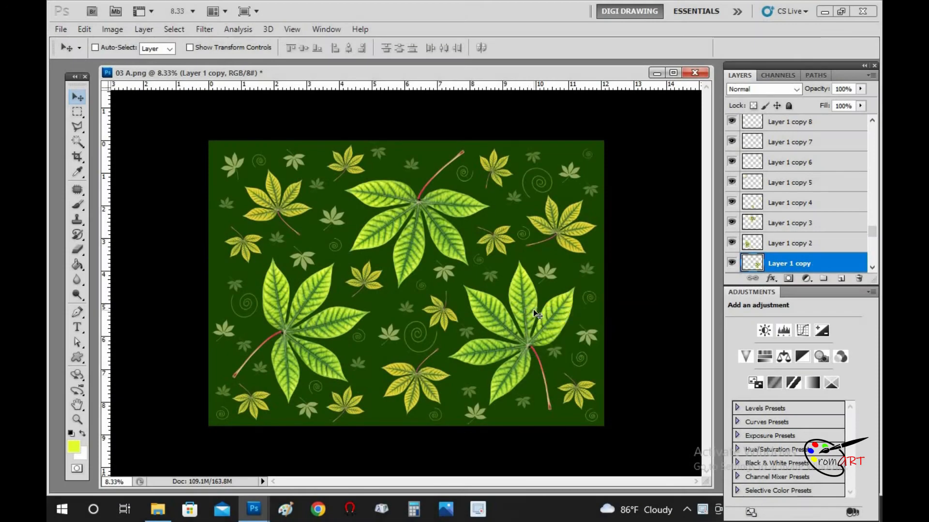
pyautogui.moveTo(821, 265); pyautogui.dragTo(858, 279)
pyautogui.rightClick(449, 237)
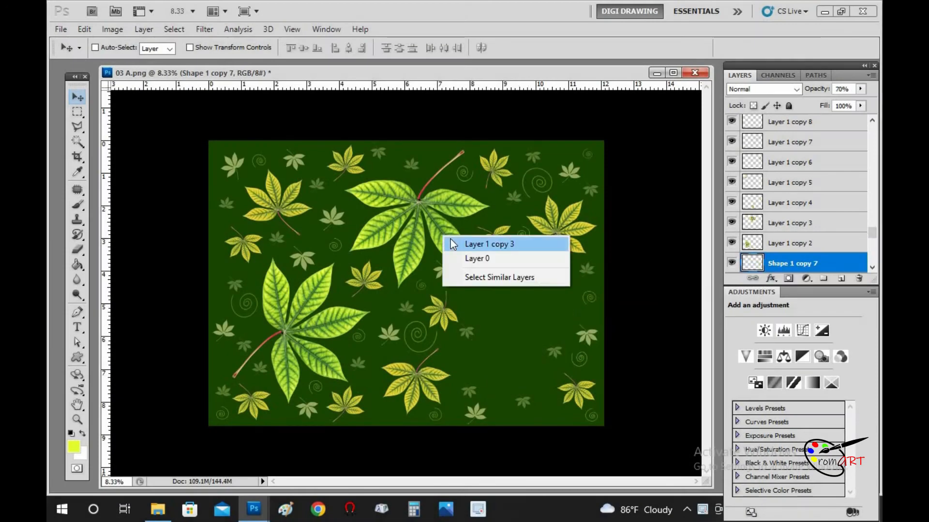
pyautogui.click(465, 243)
pyautogui.moveTo(834, 224); pyautogui.dragTo(859, 278)
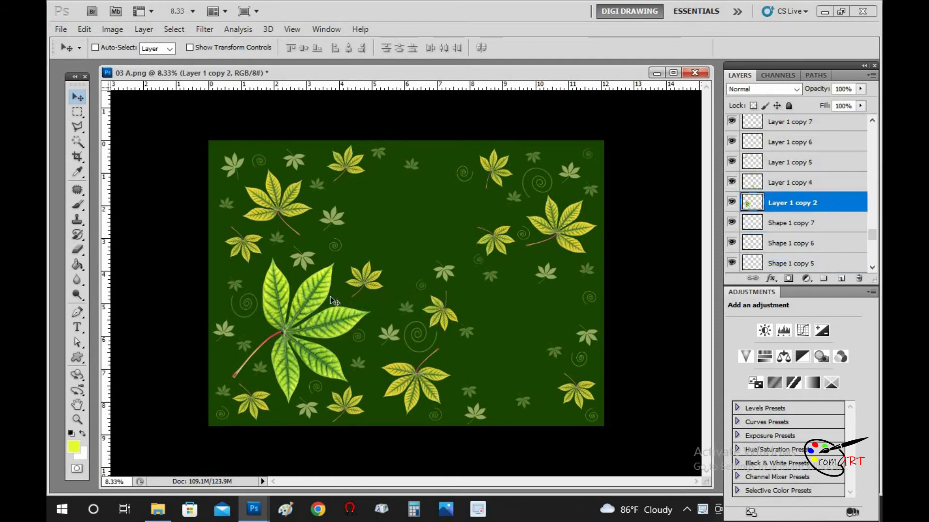
# Delete the lower-left large green leaf
pyautogui.moveTo(589, 298); pyautogui.dragTo(594, 293)
pyautogui.moveTo(823, 203); pyautogui.dragTo(859, 285)
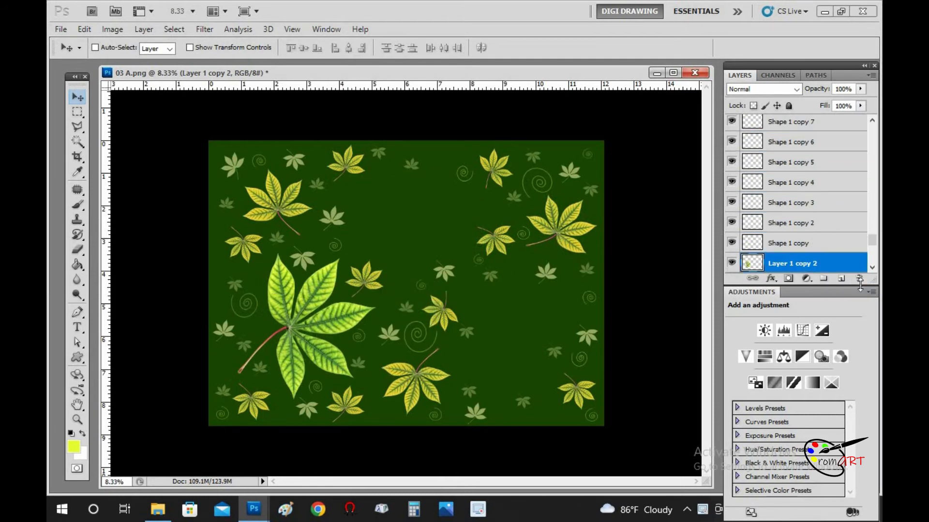
pyautogui.hotkey('ctrl', 'z')
pyautogui.rightClick(309, 296)
pyautogui.click(319, 304)
pyautogui.moveTo(794, 129); pyautogui.dragTo(858, 278)
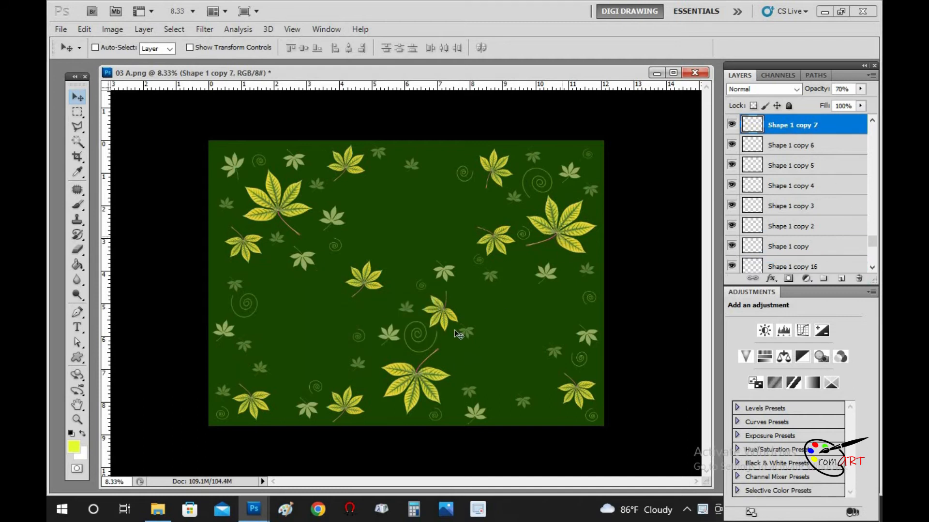
pyautogui.rightClick(413, 389)
pyautogui.click(455, 399)
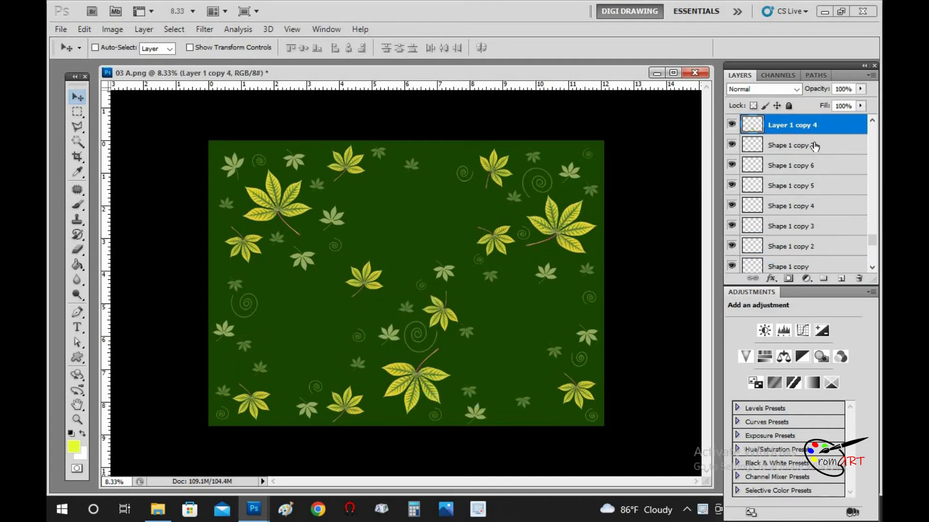
pyautogui.click(815, 146)
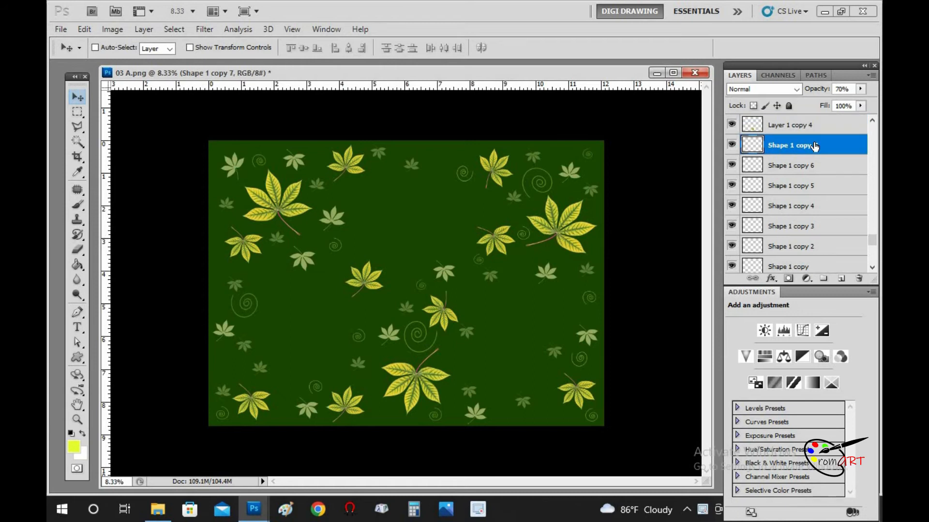
# Copy the upper-left yellow leaf to the empty top-center area, scale the copy down and flip it horizontally
pyautogui.rightClick(279, 195)
pyautogui.click(310, 197)
pyautogui.moveTo(407, 221); pyautogui.dragTo(407, 221)
pyautogui.hotkey('ctrl', 't')
pyautogui.keyDown('alt'); pyautogui.keyDown('shift'); pyautogui.moveTo(446, 255); pyautogui.dragTo(428, 237); pyautogui.keyUp('shift'); pyautogui.keyUp('alt')
pyautogui.rightClick(428, 237)
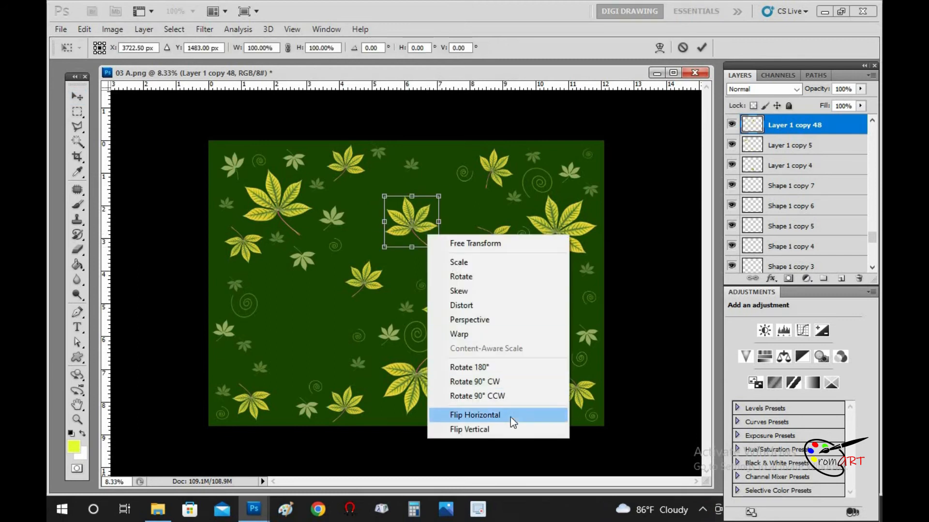
pyautogui.click(476, 414)
pyautogui.press('Return')
# Place copies of the scaled yellow leaf in the lower-right and lower-left gaps and flip the lower-left one horizontally
pyautogui.keyDown('alt'); pyautogui.moveTo(462, 280); pyautogui.dragTo(316, 320); pyautogui.keyUp('alt')
pyautogui.hotkey('ctrl', 't')
pyautogui.rightClick(308, 331)
pyautogui.click(397, 306)
pyautogui.press('Return')
# Copy the upper-right pale leaf beside the upper-center yellow leaf, flip the copy vertically, and place another copy above the lower-right yellow leaf
pyautogui.rightClick(568, 172)
pyautogui.click(587, 180)
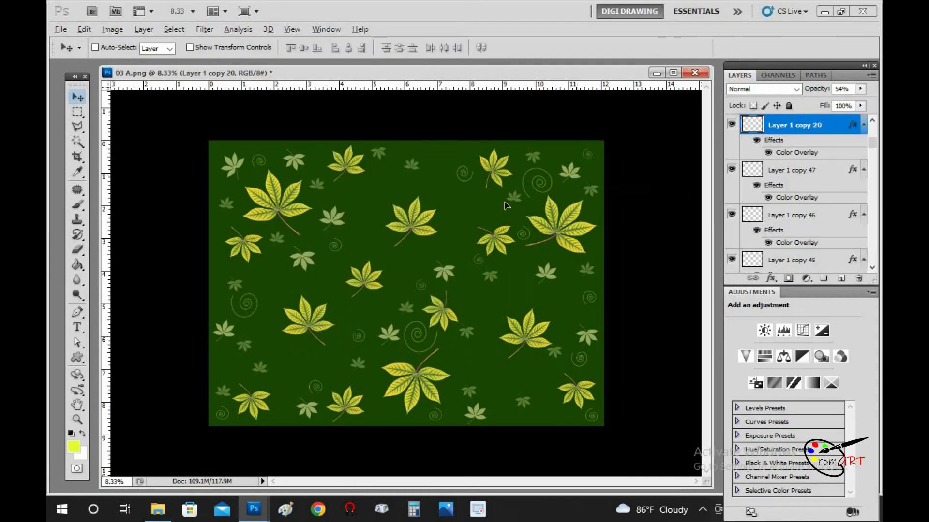
pyautogui.hotkey('ctrl', 't')
pyautogui.rightClick(465, 213)
pyautogui.click(561, 407)
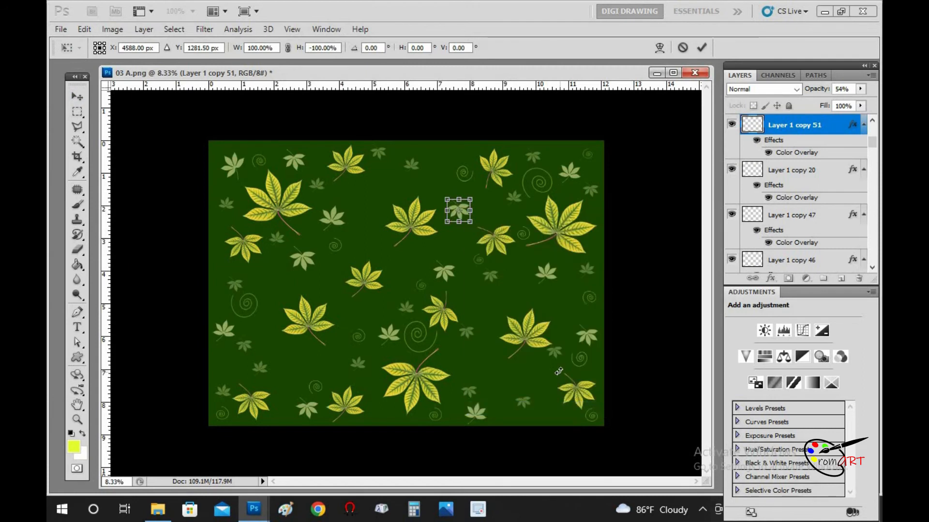
pyautogui.press('Return')
pyautogui.moveTo(372, 209); pyautogui.dragTo(566, 312)
# Copy the upper-left pale leaf to the gap before the upper-center yellow leaf, scale it down, and place more copies around the lower-left yellow leaf
pyautogui.rightClick(296, 161)
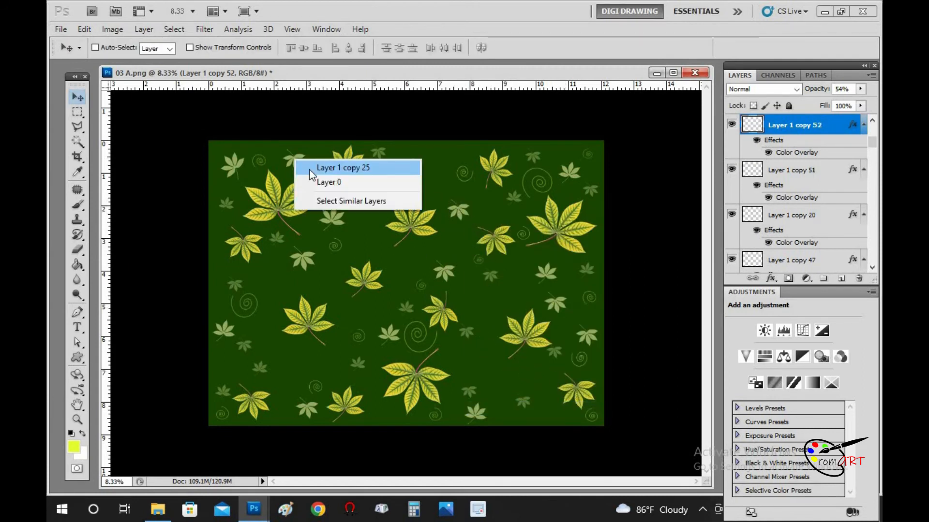
pyautogui.click(329, 166)
pyautogui.rightClick(238, 168)
pyautogui.click(261, 173)
pyautogui.keyDown('alt'); pyautogui.click(234, 176); pyautogui.keyUp('alt')
pyautogui.hotkey('ctrl', 'z')
pyautogui.rightClick(234, 166)
pyautogui.click(246, 171)
pyautogui.moveTo(235, 169); pyautogui.dragTo(376, 199)
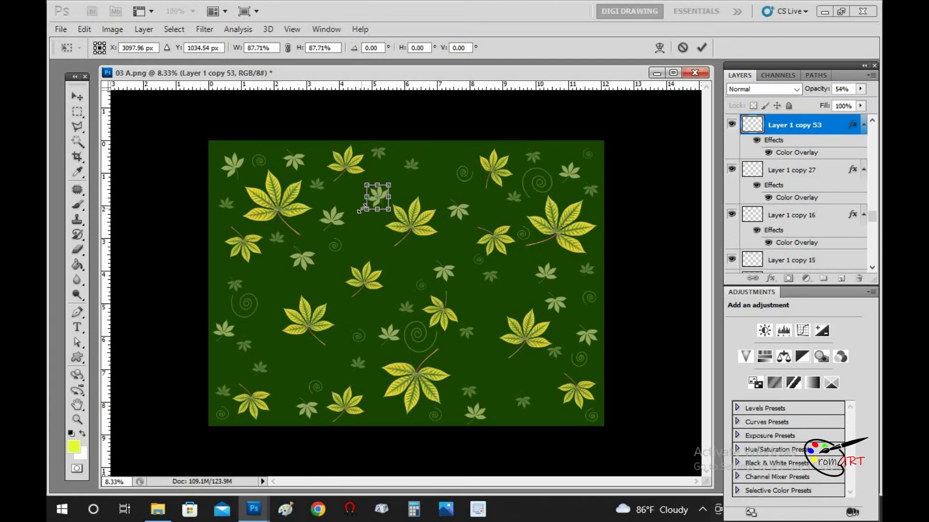
pyautogui.moveTo(354, 253); pyautogui.dragTo(304, 360)
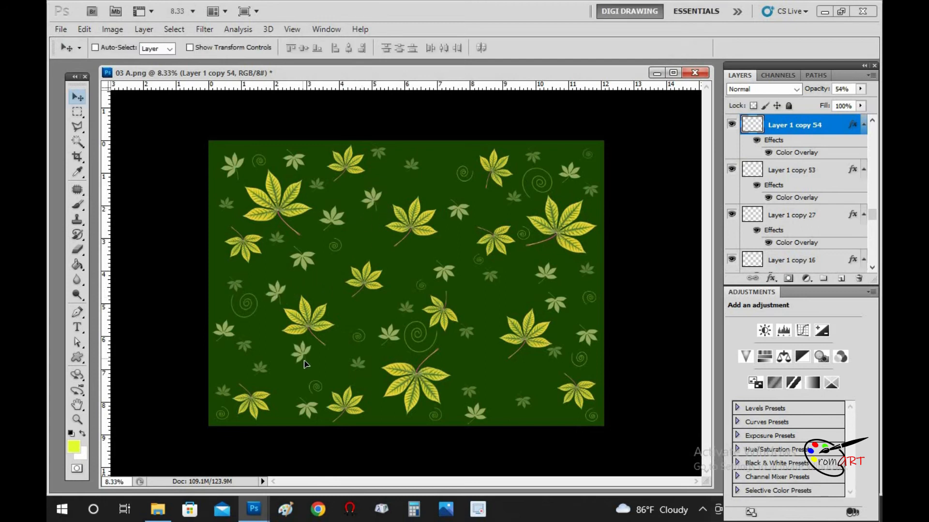
# Place a copy of the scaled pale leaf in the pattern's center, flip it horizontally, and add copies around the lower-right yellow leaf
pyautogui.moveTo(399, 284); pyautogui.dragTo(405, 263)
pyautogui.hotkey('ctrl', 't')
pyautogui.rightClick(421, 265)
pyautogui.click(447, 444)
pyautogui.press('Return')
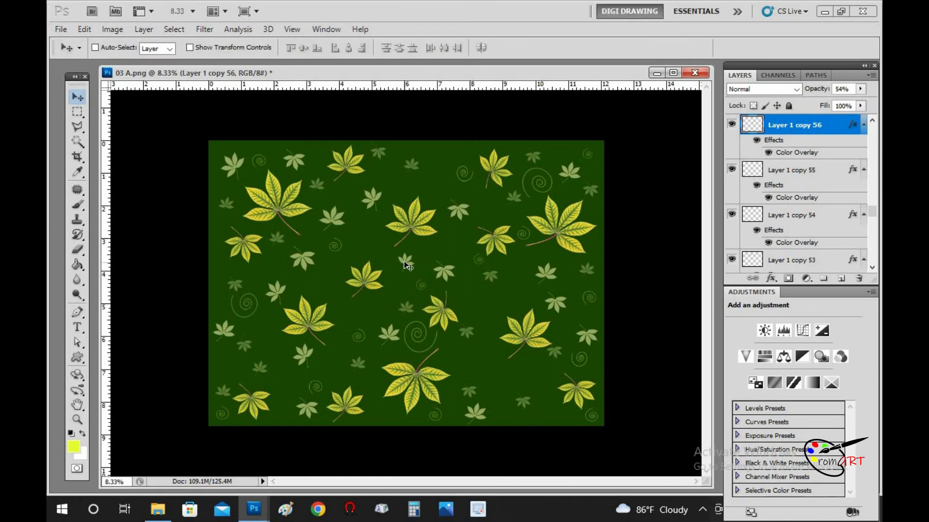
pyautogui.moveTo(497, 364); pyautogui.dragTo(491, 371)
pyautogui.moveTo(491, 371); pyautogui.dragTo(554, 410)
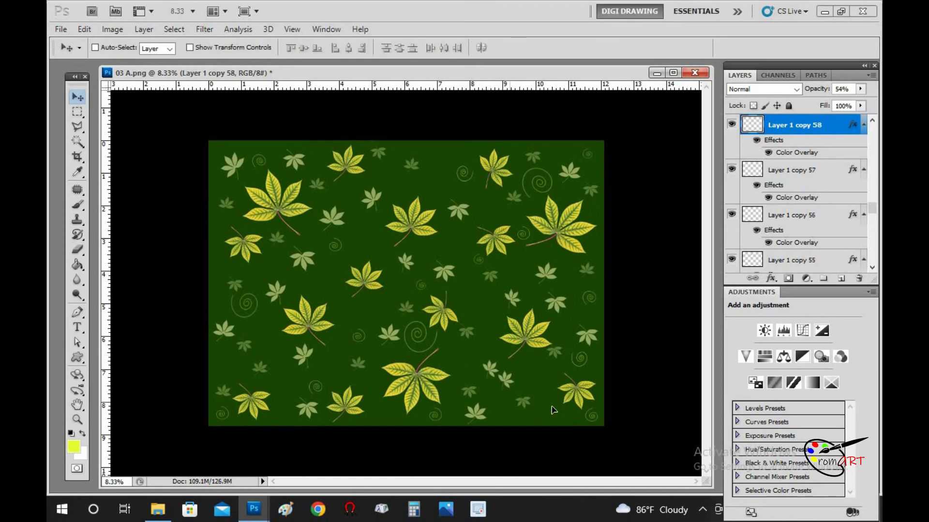
# Place copies of the vertically flipped pale leaf in the empty gaps along the lower-right and bottom of the pattern
pyautogui.rightClick(460, 215)
pyautogui.click(469, 224)
pyautogui.moveTo(470, 229); pyautogui.dragTo(555, 403)
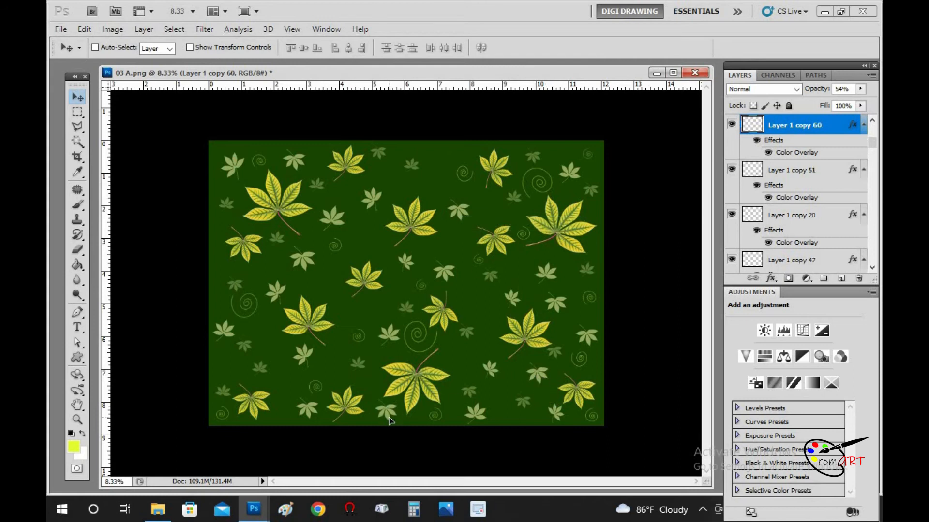
# Distribute copies of the small 29% opacity leaf through the remaining gaps, flipping the one left of the central yellow leaf vertically
pyautogui.rightClick(476, 332)
pyautogui.click(488, 341)
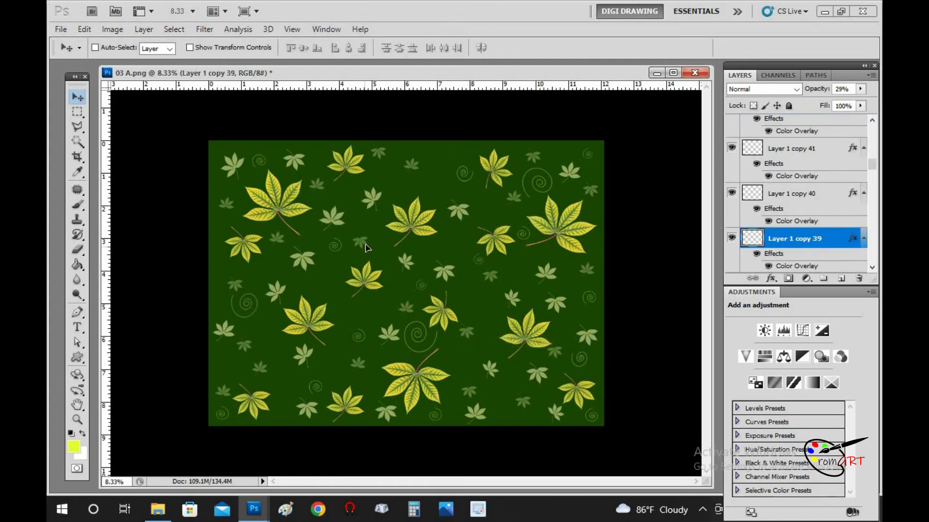
pyautogui.moveTo(326, 284); pyautogui.dragTo(325, 283)
pyautogui.hotkey('ctrl', 't')
pyautogui.rightClick(325, 284)
pyautogui.click(406, 482)
pyautogui.press('Return')
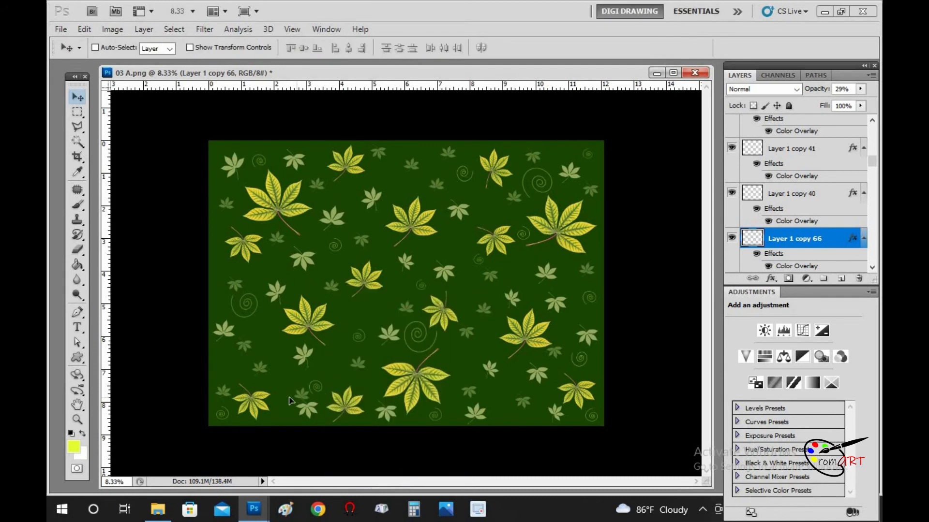
# Rotate the small faint leaf above the upper-center yellow leaf and slightly reposition the faint leaf in the lower-left area
pyautogui.rightClick(437, 190)
pyautogui.click(477, 191)
pyautogui.hotkey('ctrl', 't')
pyautogui.rightClick(442, 190)
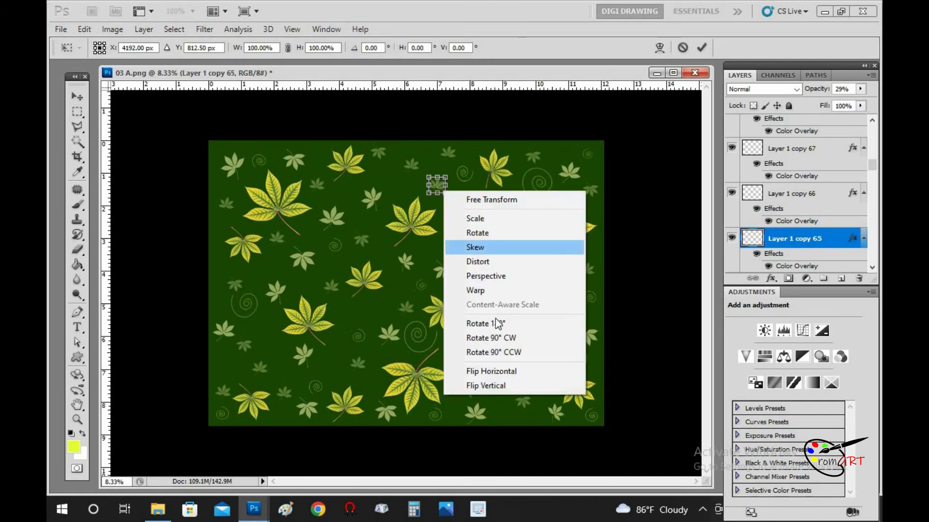
pyautogui.click(485, 204)
pyautogui.moveTo(483, 205); pyautogui.dragTo(478, 347)
pyautogui.press('Return')
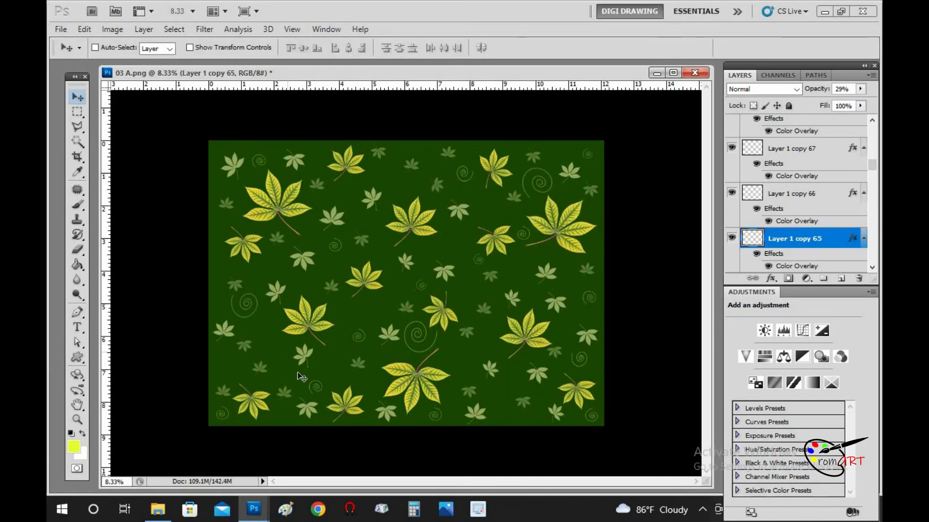
pyautogui.rightClick(264, 373)
pyautogui.click(279, 371)
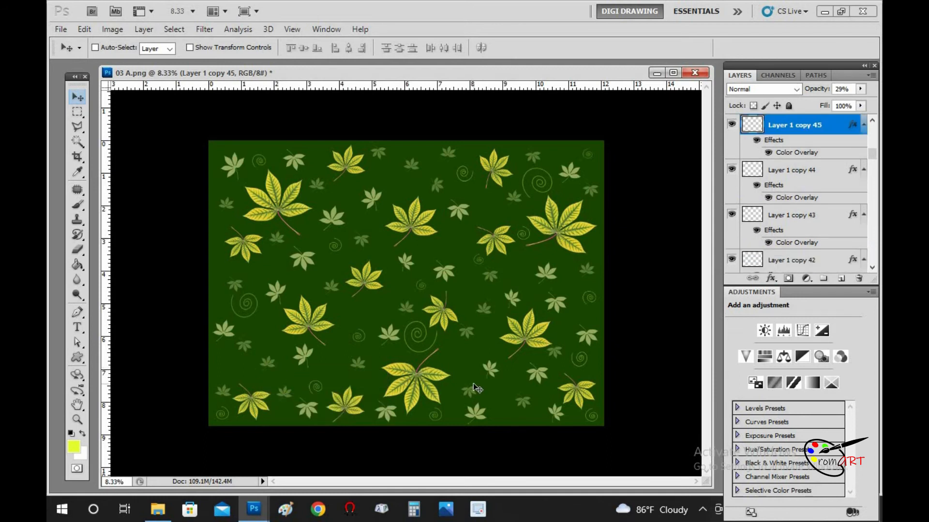
# Select all leaf and spiral layers above Layer 0, down to and including Shape 1
pyautogui.moveTo(869, 154); pyautogui.dragTo(882, 275)
pyautogui.click(807, 129)
pyautogui.keyDown('shift'); pyautogui.click(794, 222); pyautogui.keyUp('shift')
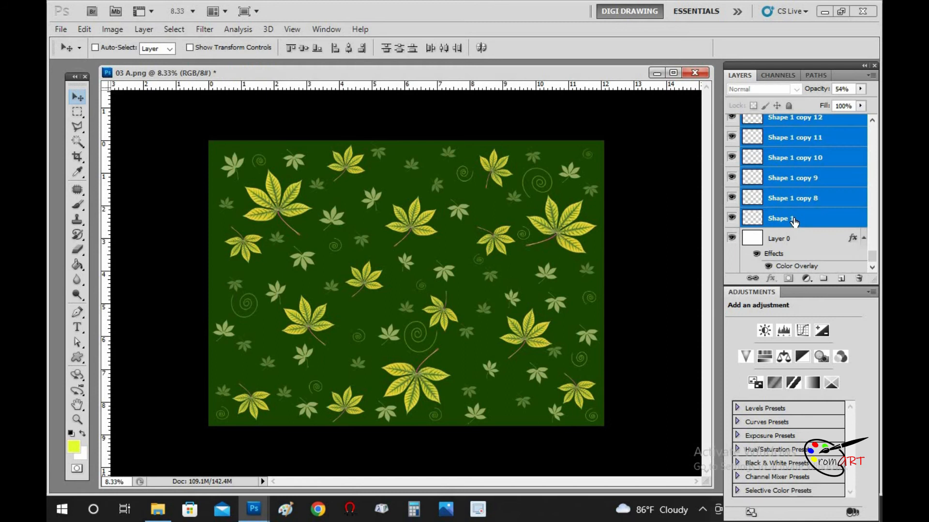
pyautogui.rightClick(791, 124)
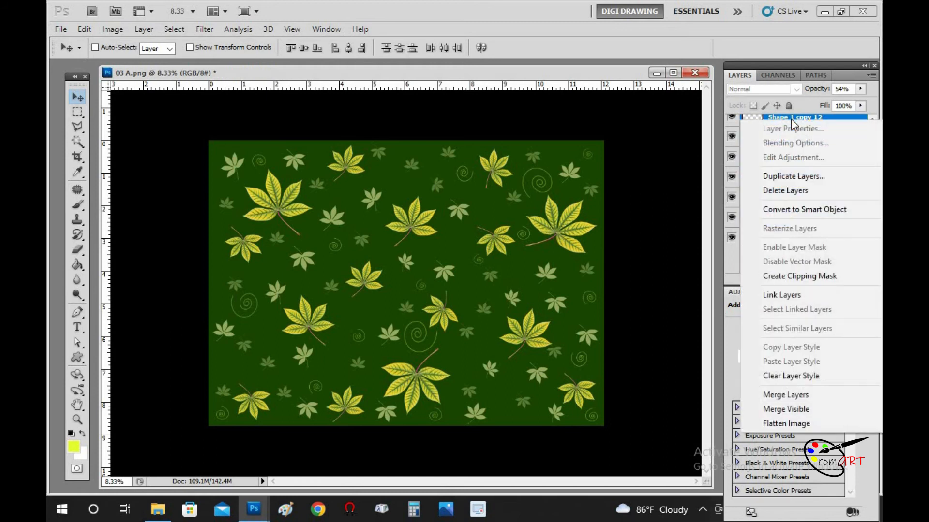
pyautogui.click(815, 410)
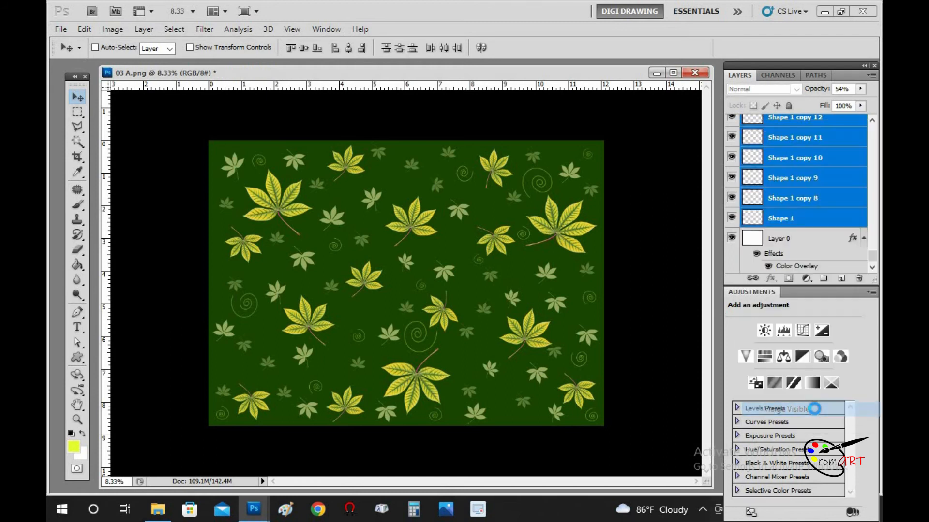
pyautogui.hotkey('ctrl', 'z')
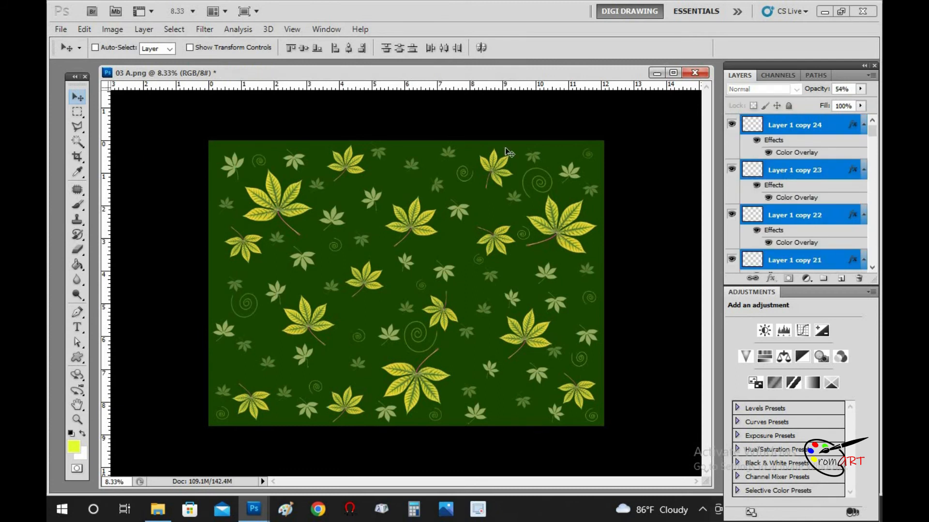
# Merge the selected leaf and spiral layers into one layer, keeping the background on Layer 0 separate
pyautogui.click(143, 30)
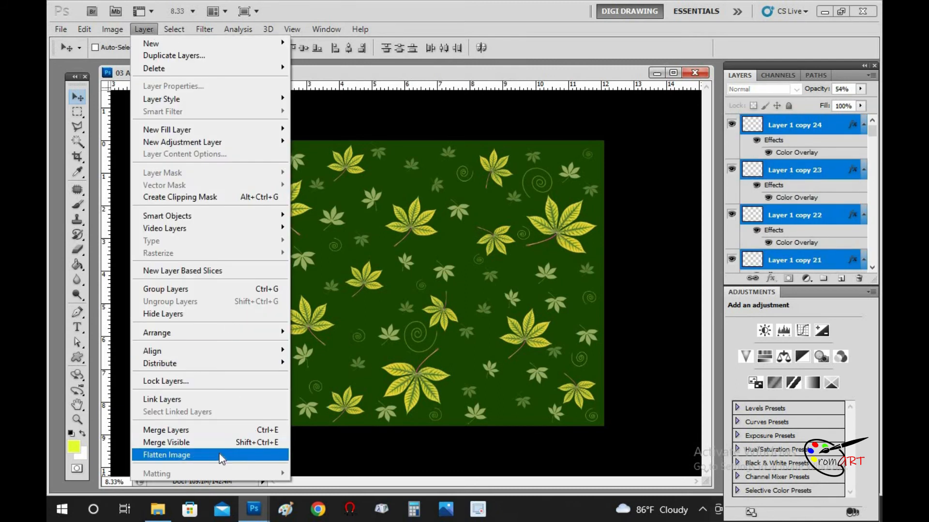
pyautogui.click(223, 431)
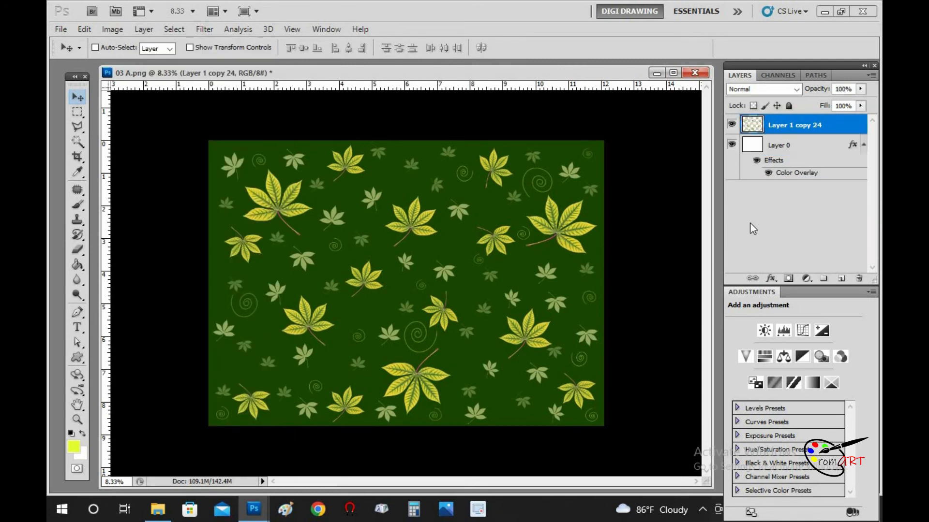
# Change the Color Overlay of Layer 0 from green to the blue 105194
pyautogui.rightClick(532, 259)
pyautogui.click(557, 266)
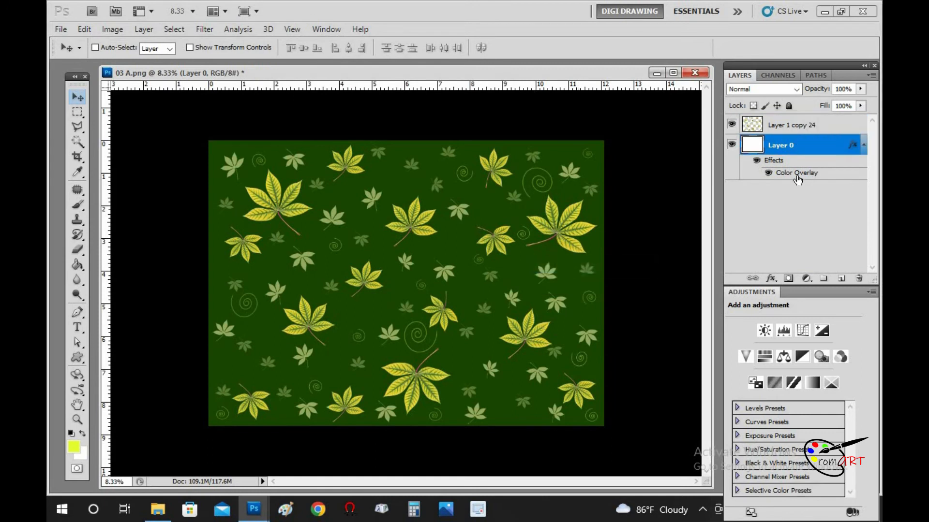
pyautogui.doubleClick(796, 176)
pyautogui.click(774, 304)
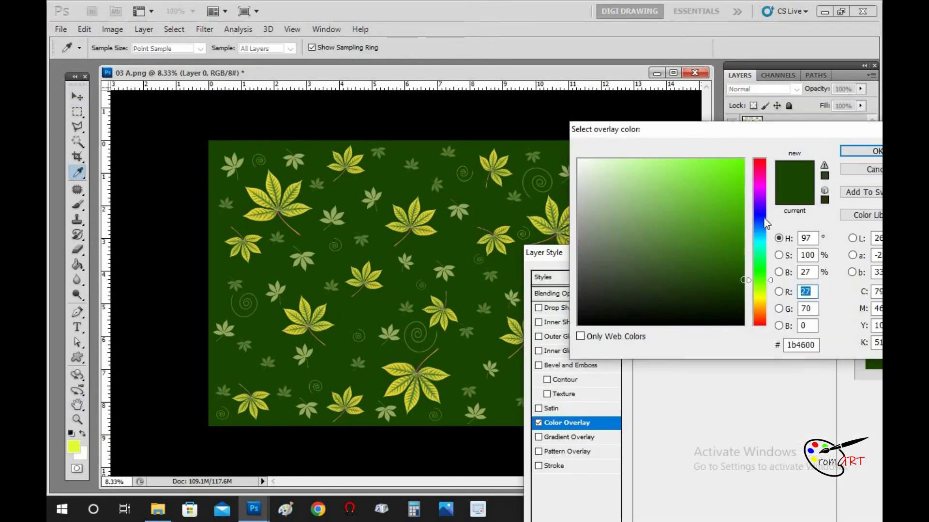
pyautogui.click(763, 217)
pyautogui.moveTo(727, 183); pyautogui.dragTo(706, 219)
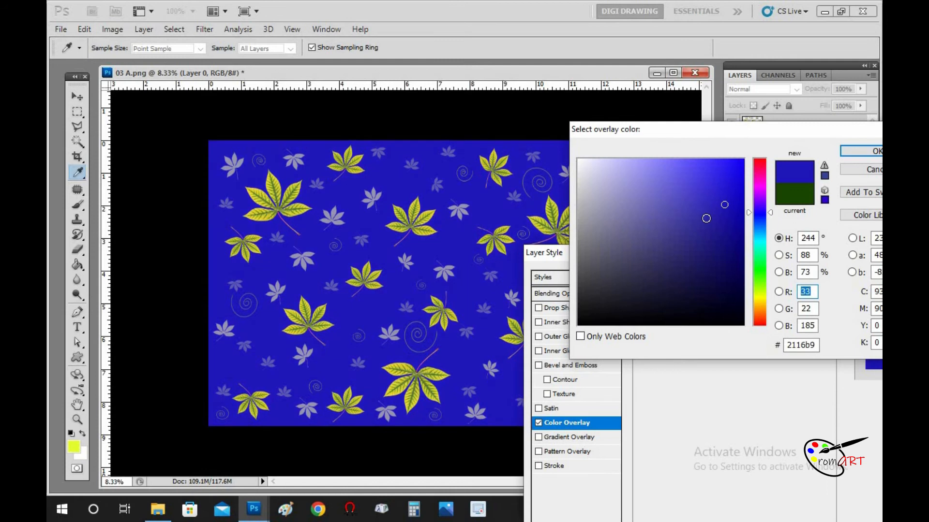
pyautogui.click(760, 226)
pyautogui.moveTo(761, 229); pyautogui.dragTo(726, 231)
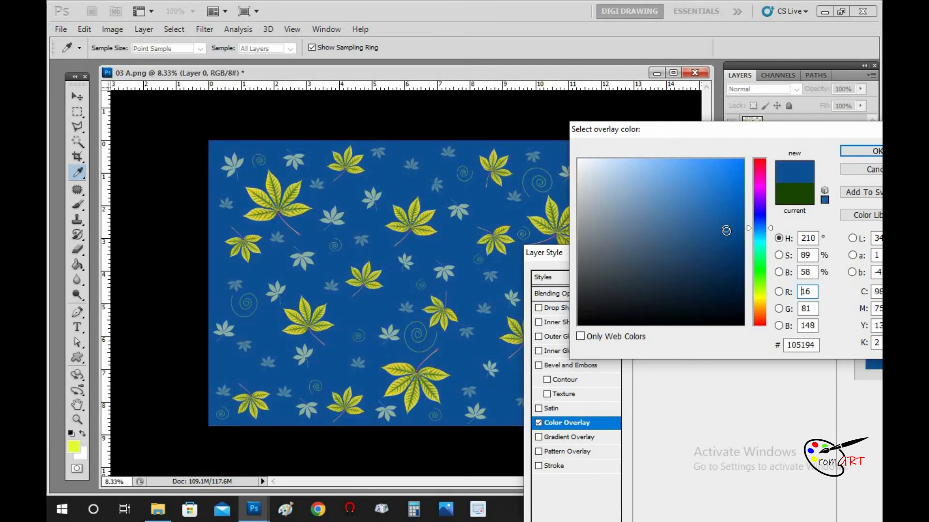
pyautogui.click(851, 154)
pyautogui.click(853, 274)
# Apply a white Color Overlay to the merged leaf layer and slightly lower the layer's opacity
pyautogui.click(792, 125)
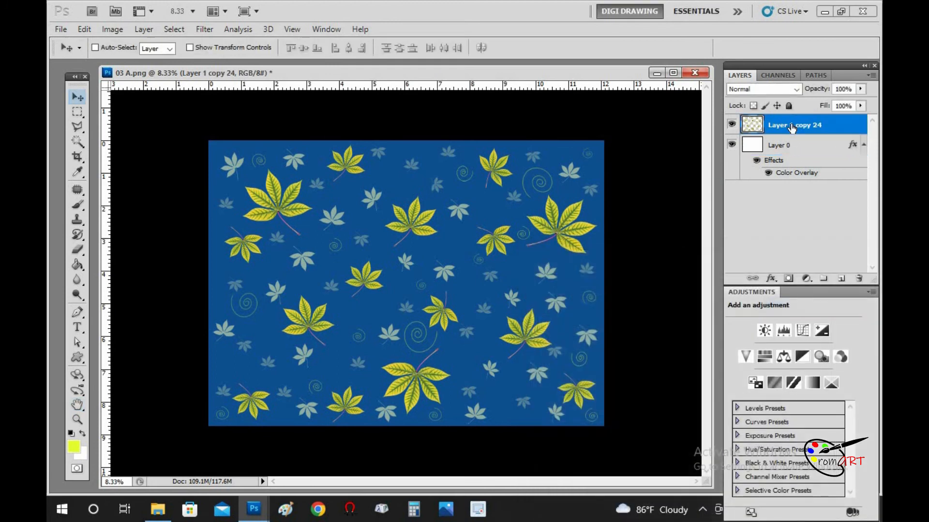
pyautogui.hotkey('alt', 'l')
pyautogui.press('y')
pyautogui.press('v')
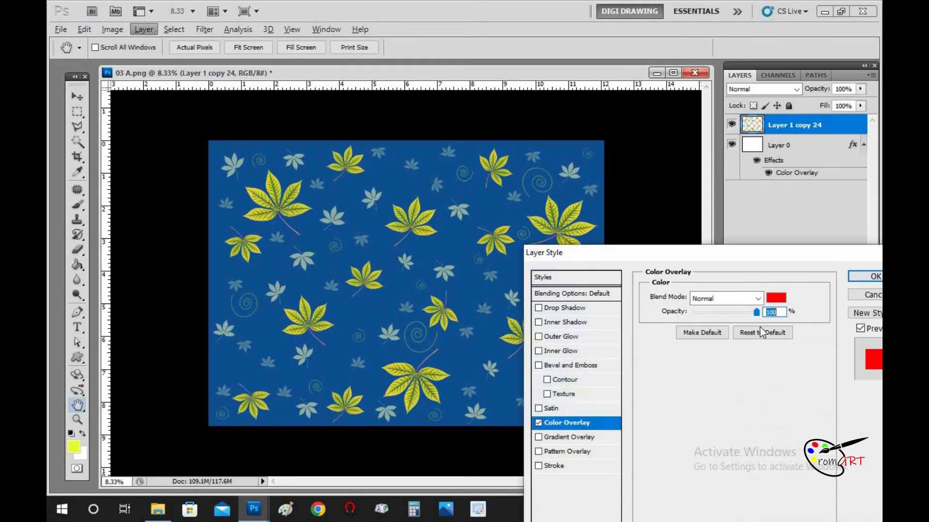
pyautogui.click(775, 300)
pyautogui.moveTo(628, 191); pyautogui.dragTo(518, 104)
pyautogui.click(870, 152)
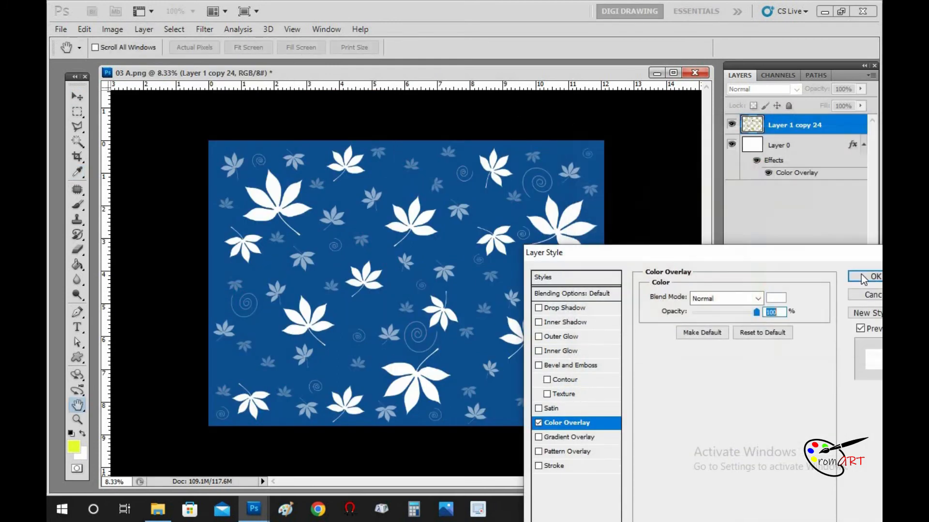
pyautogui.click(864, 277)
pyautogui.click(860, 89)
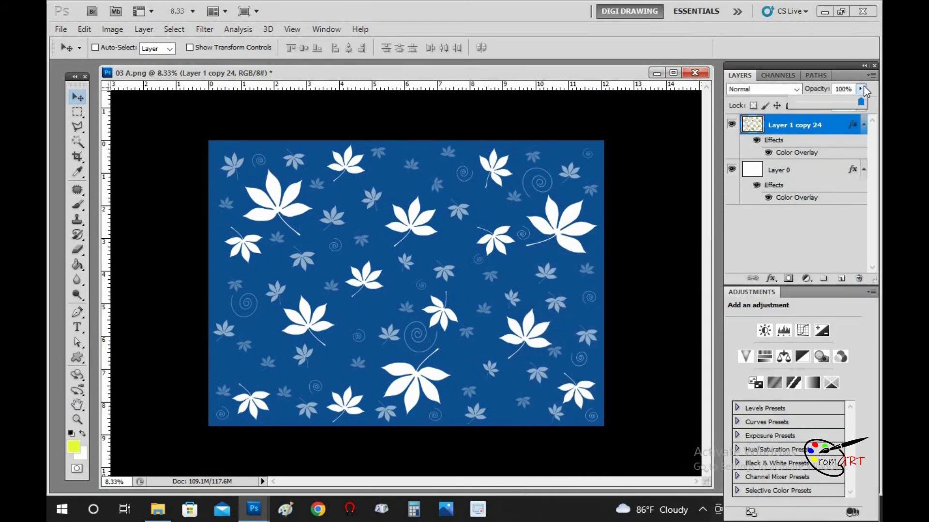
pyautogui.moveTo(852, 104)
pyautogui.mouseDown()
pyautogui.moveTo(838, 103)
pyautogui.moveTo(857, 104)
pyautogui.mouseUp()
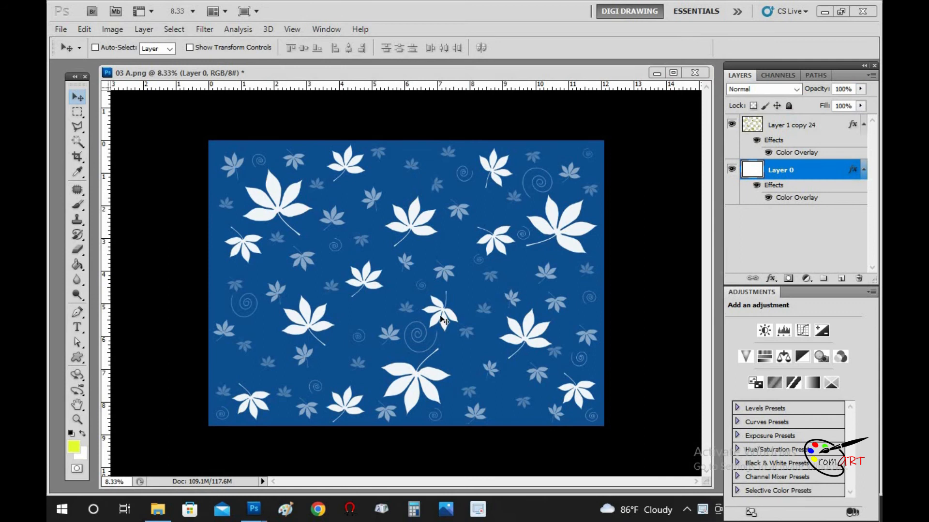
# Try several darker shades for Layer 0's Color Overlay and set it to the navy blue 041c5f
pyautogui.click(769, 299)
pyautogui.moveTo(700, 135); pyautogui.dragTo(720, 145)
pyautogui.moveTo(740, 268); pyautogui.dragTo(728, 321)
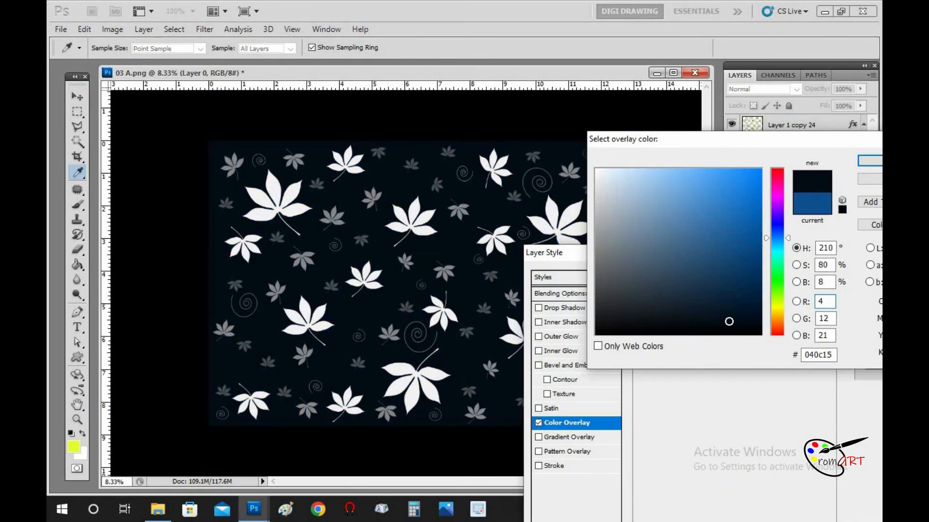
pyautogui.moveTo(738, 284); pyautogui.dragTo(754, 271)
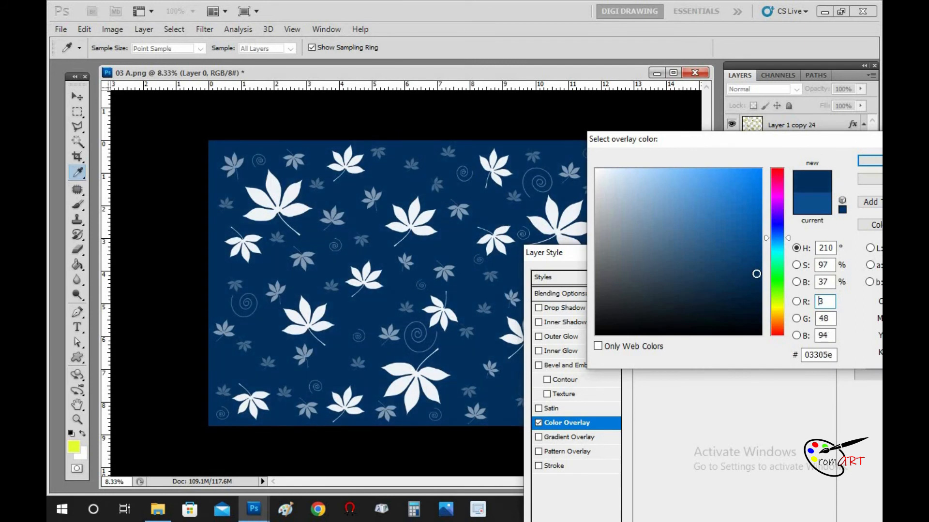
pyautogui.moveTo(777, 182); pyautogui.dragTo(781, 334)
pyautogui.click(777, 232)
pyautogui.click(752, 285)
pyautogui.keyDown('alt'); pyautogui.click(443, 275); pyautogui.keyUp('alt')
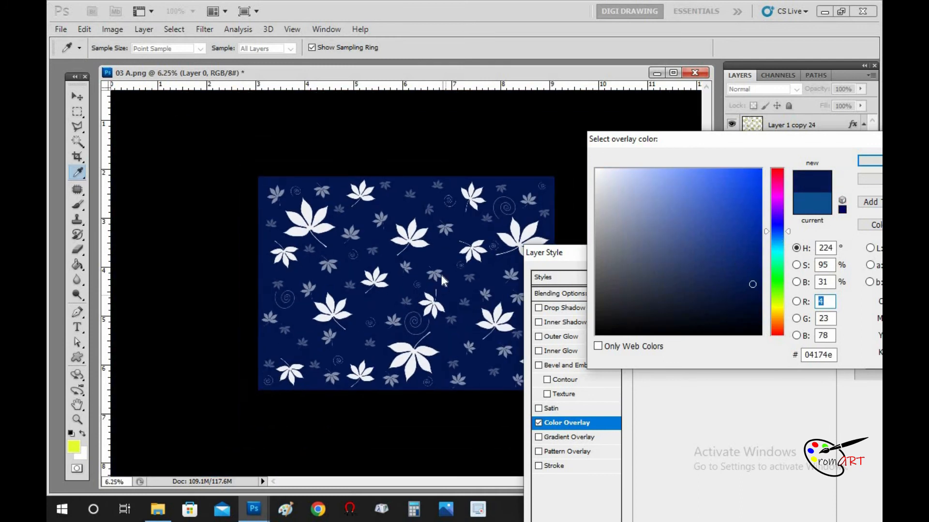
pyautogui.click(752, 273)
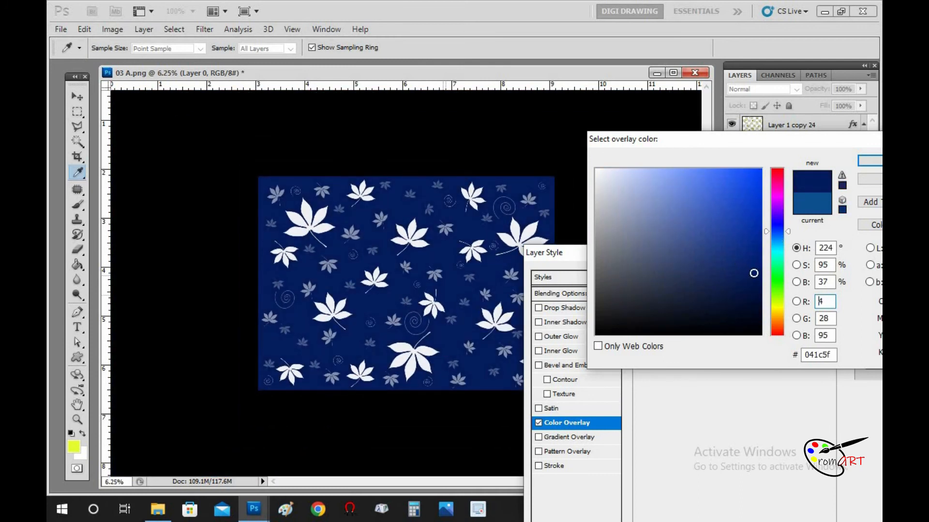
pyautogui.click(874, 162)
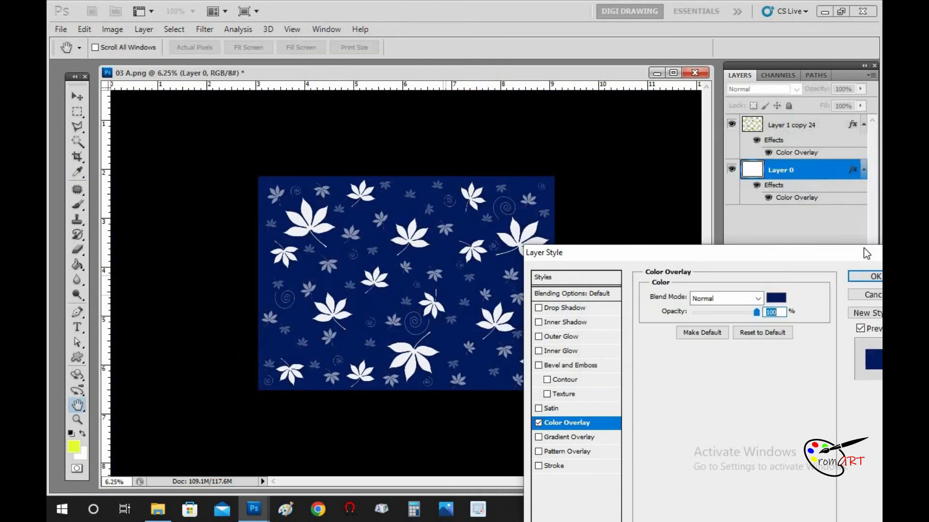
pyautogui.click(863, 276)
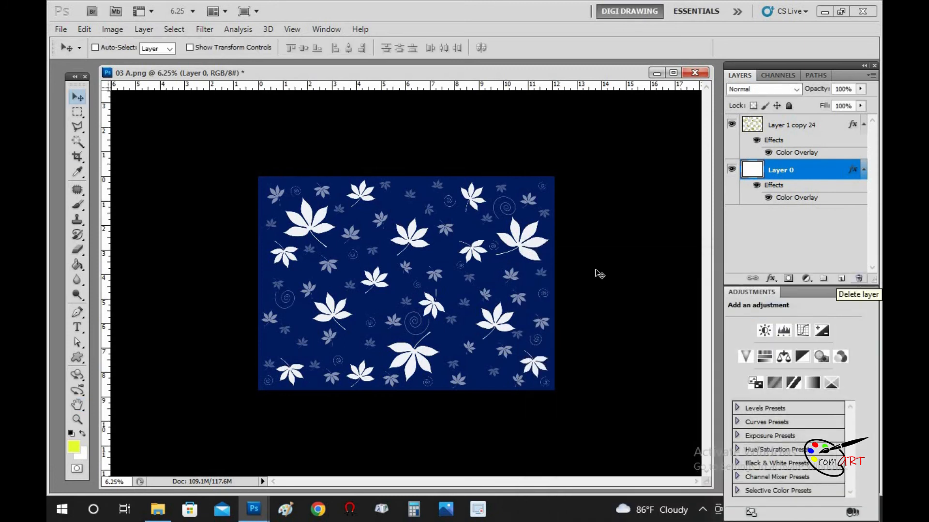
# Save a copy of the navy-and-white pattern as a PNG named 03 B in the REDBUBLE folder
pyautogui.hotkey('ctrl', 'shift', 's')
pyautogui.click(454, 294)
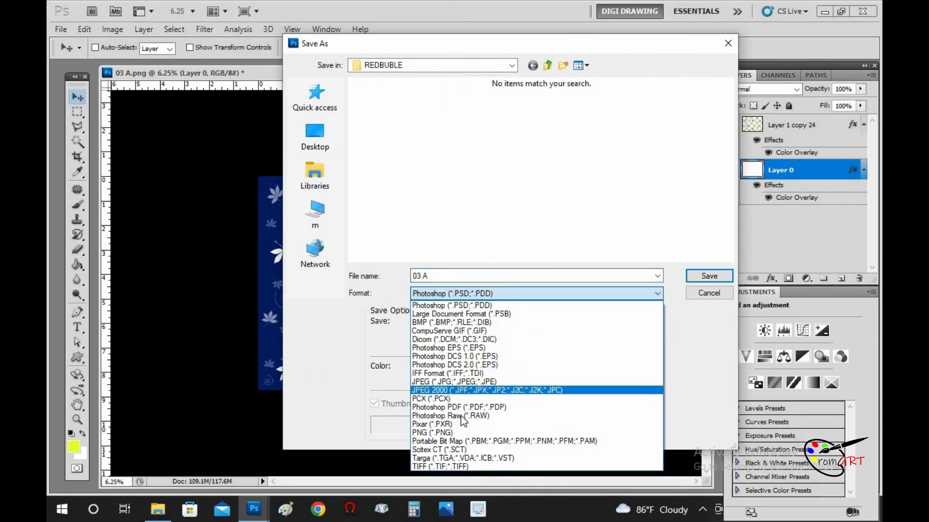
pyautogui.click(451, 432)
pyautogui.click(390, 133)
pyautogui.click(447, 277)
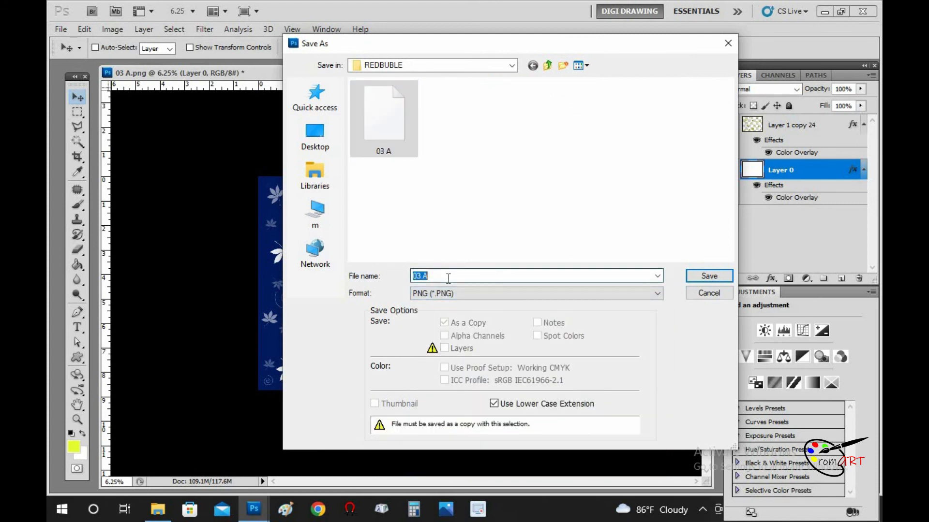
pyautogui.moveTo(424, 276); pyautogui.dragTo(434, 276)
pyautogui.press('Return')
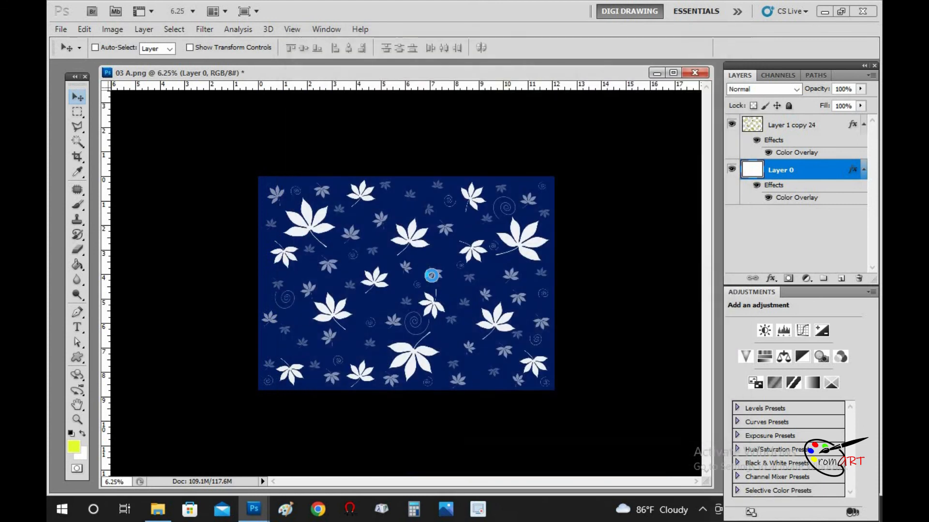
pyautogui.press('Return')
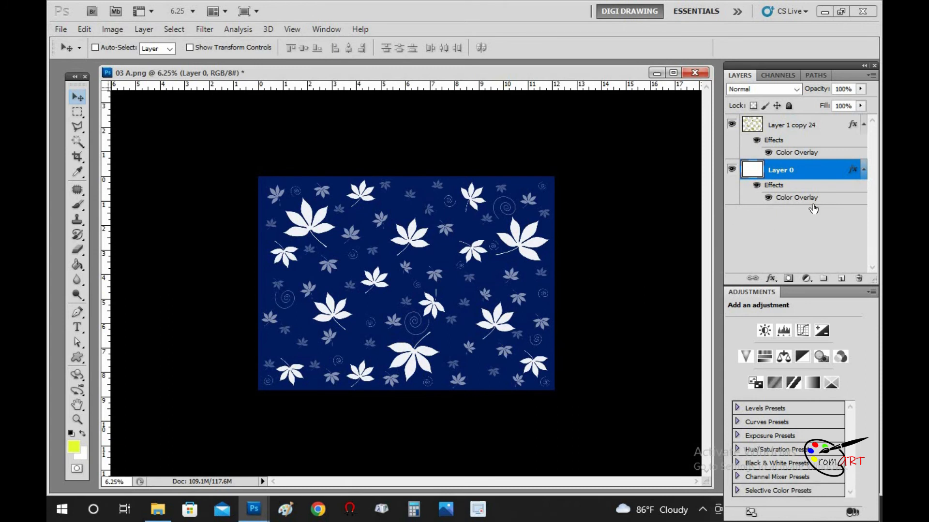
# Change the Color Overlay of Layer 0 to the dark brown 502a0e
pyautogui.doubleClick(814, 203)
pyautogui.click(779, 325)
pyautogui.click(777, 316)
pyautogui.moveTo(780, 321); pyautogui.dragTo(776, 330)
pyautogui.moveTo(782, 267); pyautogui.dragTo(781, 324)
pyautogui.moveTo(731, 282)
pyautogui.mouseDown()
pyautogui.moveTo(729, 263)
pyautogui.moveTo(737, 278)
pyautogui.moveTo(727, 290)
pyautogui.mouseUp()
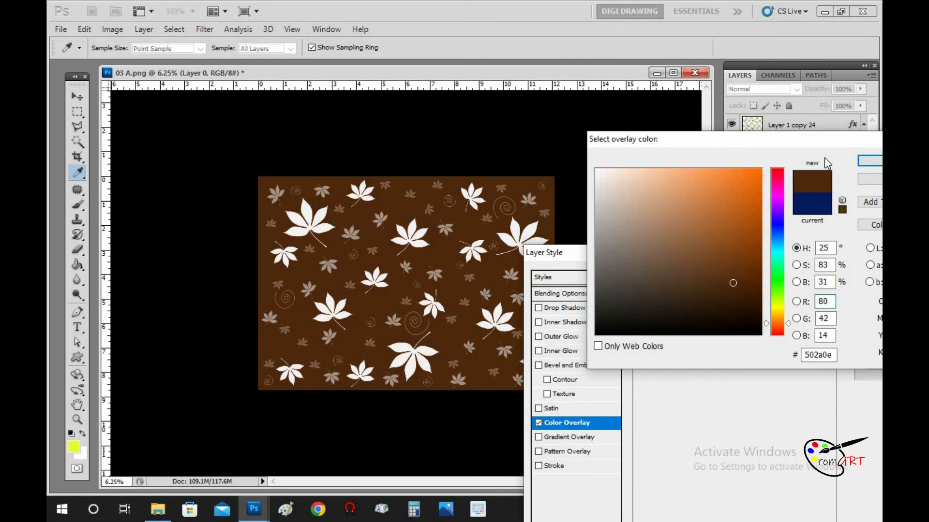
pyautogui.click(869, 161)
pyautogui.click(863, 277)
# Save a copy of the brown-and-white pattern as a PNG named 03 C in the REDBUBLE folder
pyautogui.hotkey('ctrl', 'shift', 's')
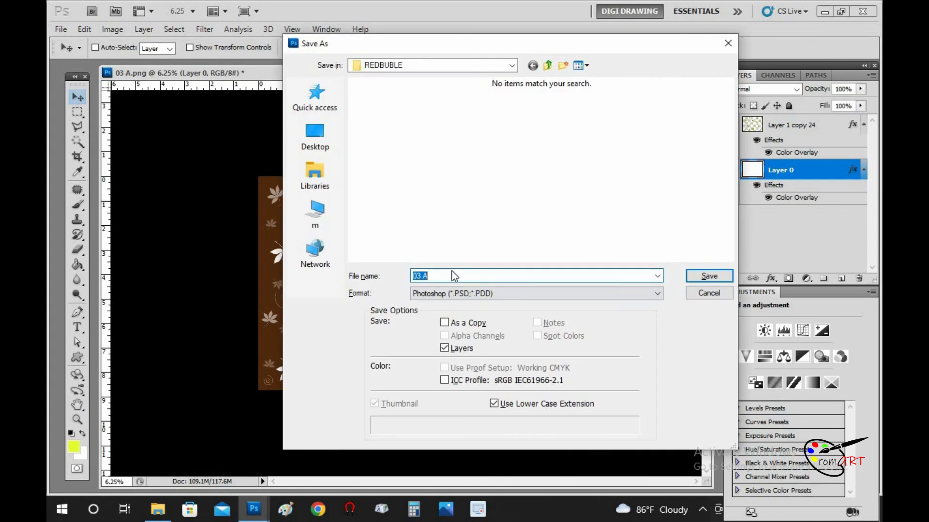
pyautogui.click(462, 294)
pyautogui.press('p')
pyautogui.press('p')
pyautogui.click(457, 296)
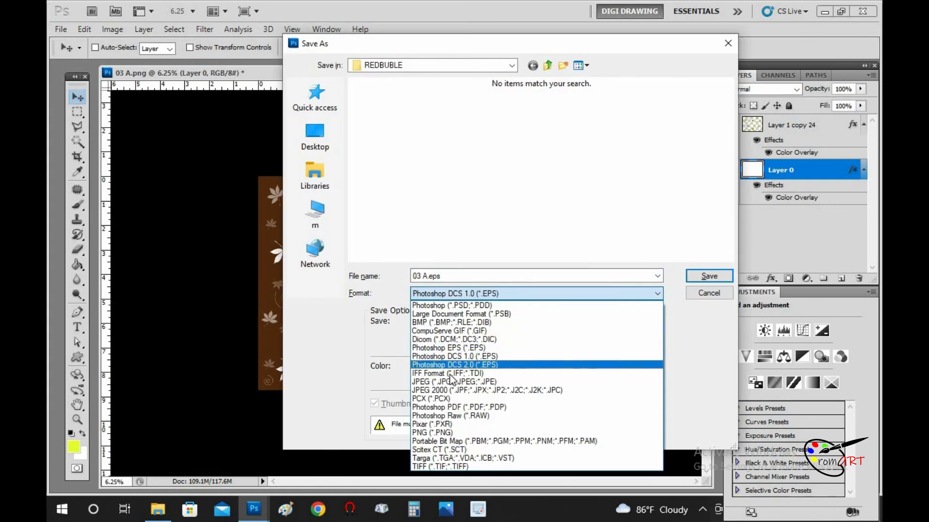
pyautogui.click(446, 433)
pyautogui.click(452, 121)
pyautogui.doubleClick(422, 276)
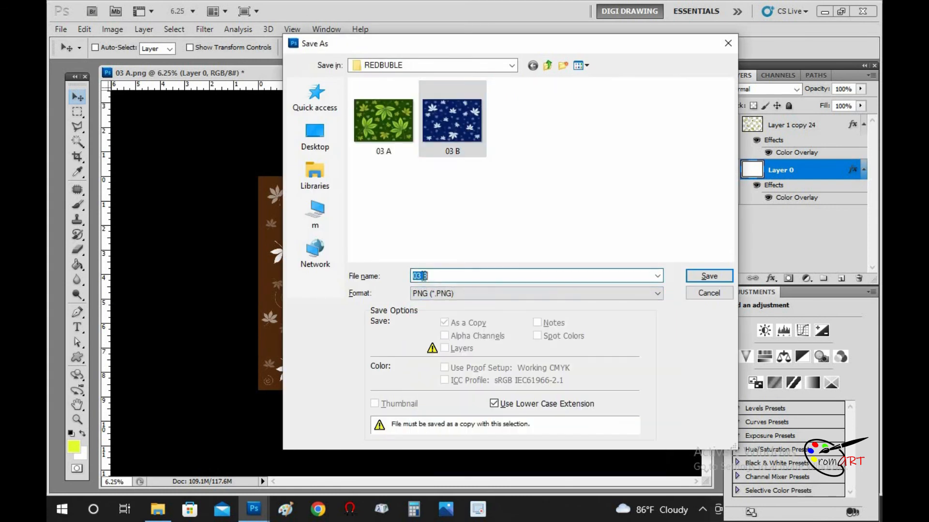
pyautogui.write('C')
pyautogui.click(709, 276)
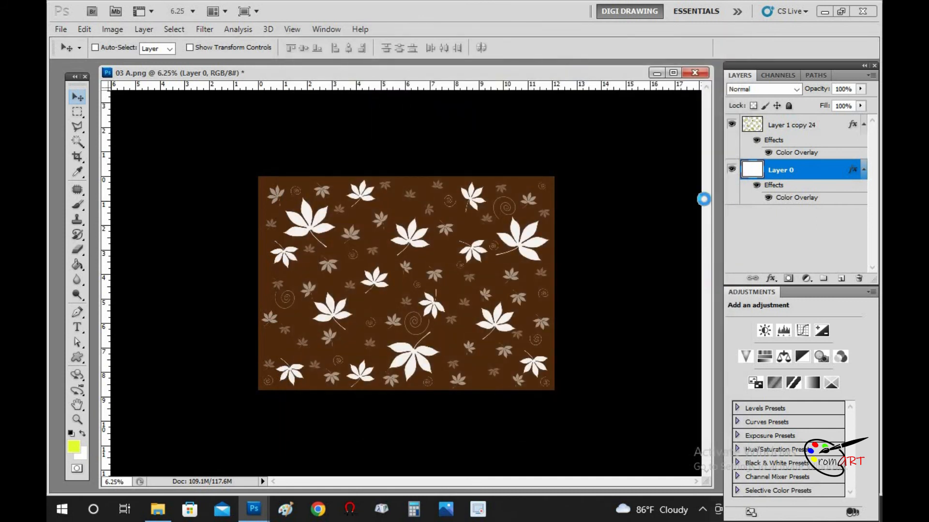
pyautogui.click(704, 256)
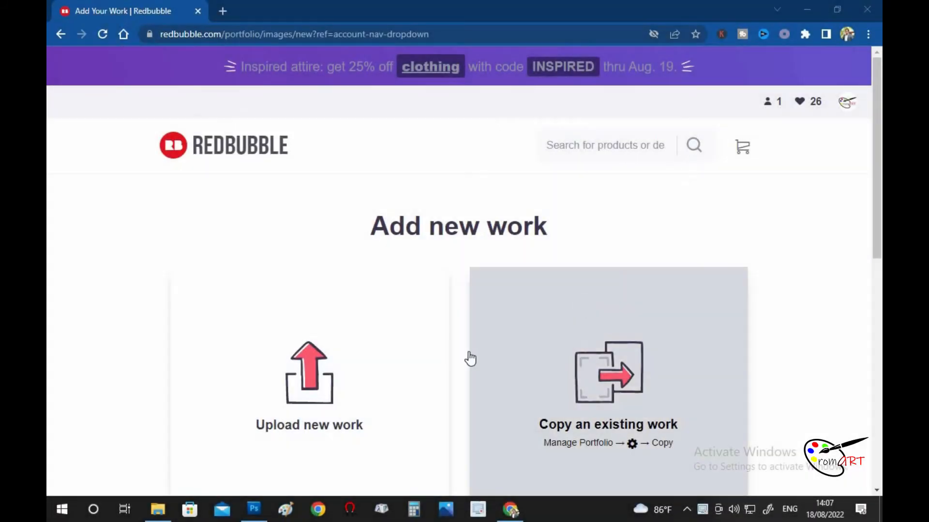
# Switch to Redbubble's Add new work page in the browser and upload the green 03 A pattern from the REDBUBLE folder as a new work
pyautogui.click(371, 341)
pyautogui.doubleClick(277, 115)
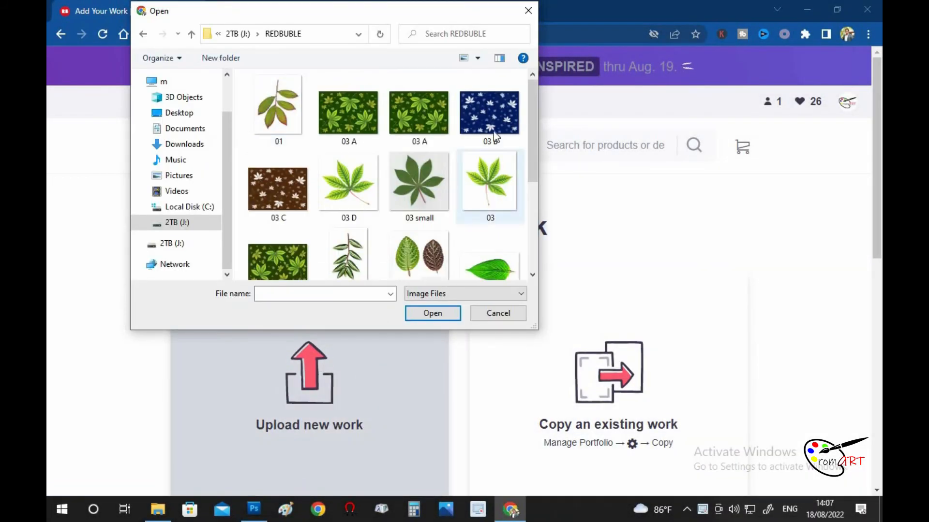
pyautogui.scroll(-1, 533, 144)
pyautogui.scroll(1, 535, 139)
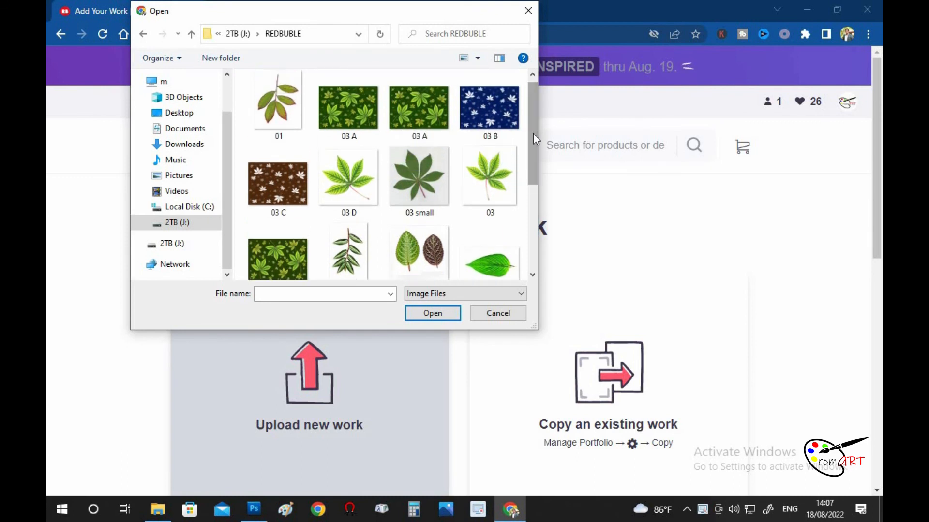
pyautogui.click(416, 110)
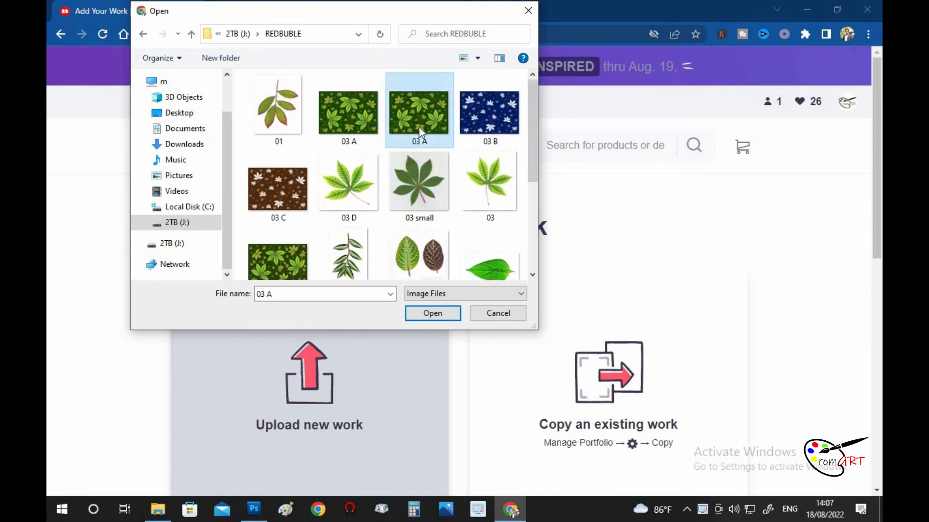
pyautogui.click(360, 138)
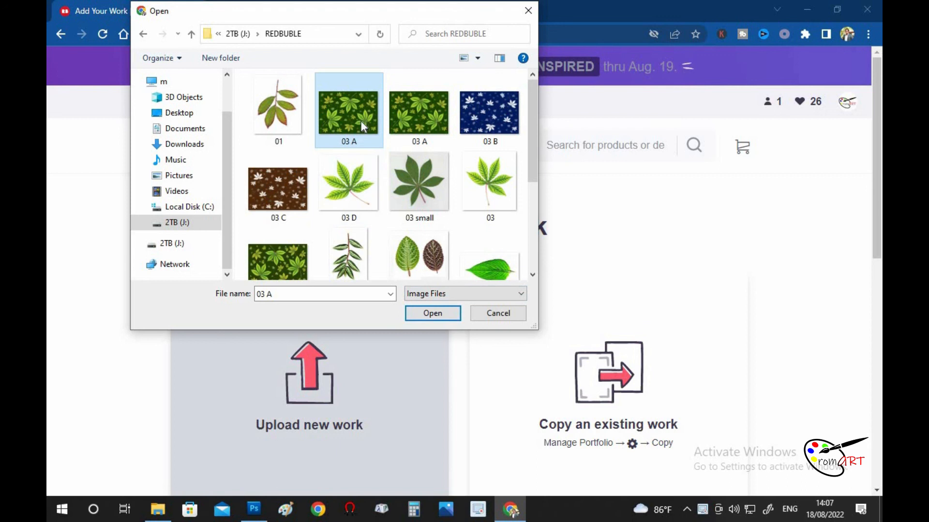
pyautogui.click(431, 314)
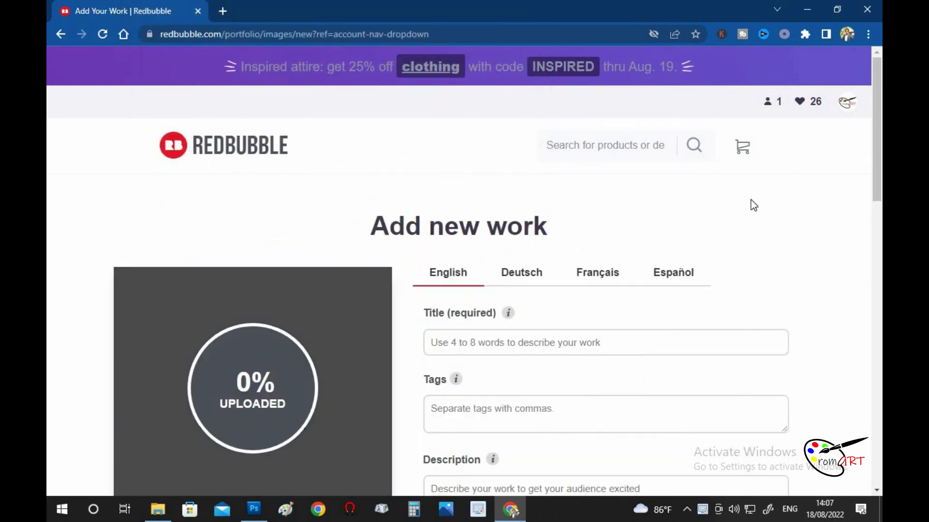
# Look over the upload form's product options and examine the product previews of the green pattern, navy pattern and single cassava leaf designs
pyautogui.moveTo(879, 155); pyautogui.dragTo(879, 175)
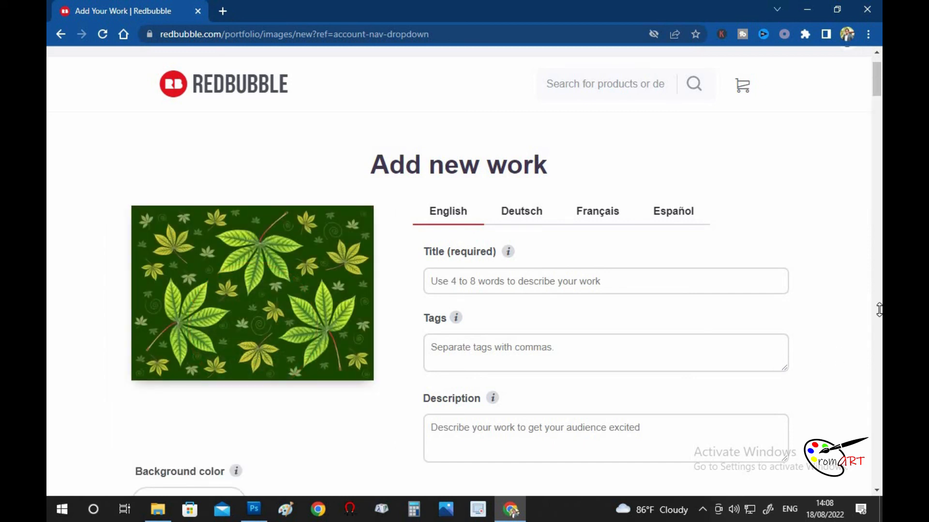
pyautogui.scroll(-10, 876, 72)
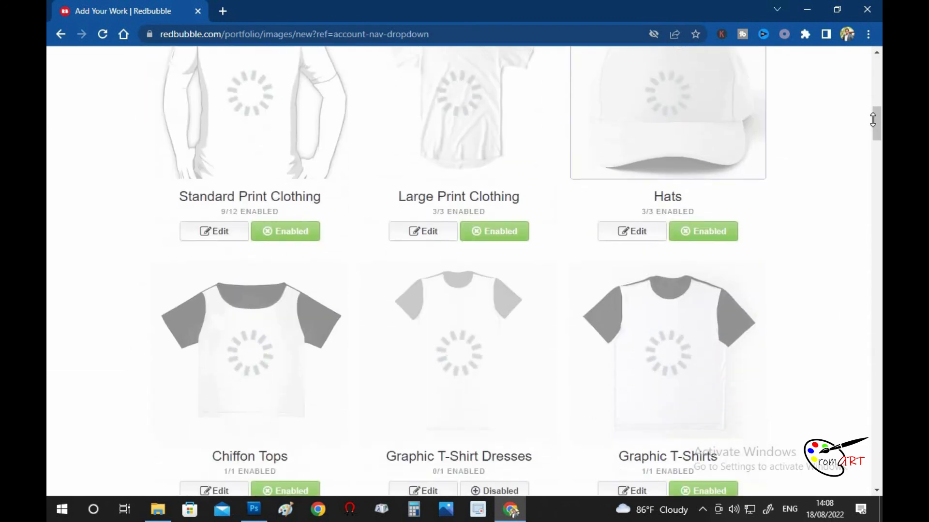
pyautogui.scroll(9, 869, 86)
pyautogui.moveTo(878, 77); pyautogui.dragTo(880, 145)
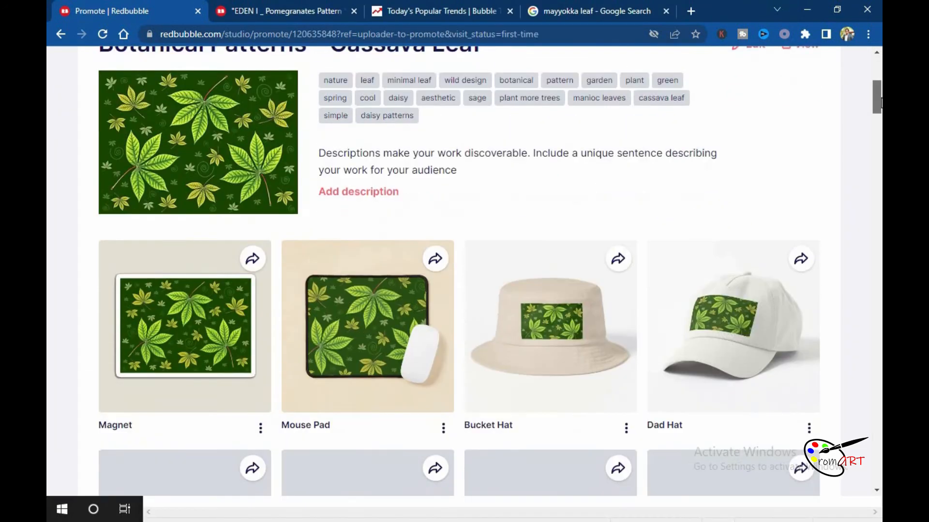
pyautogui.scroll(-3, 880, 113)
pyautogui.moveTo(878, 108); pyautogui.dragTo(880, 174)
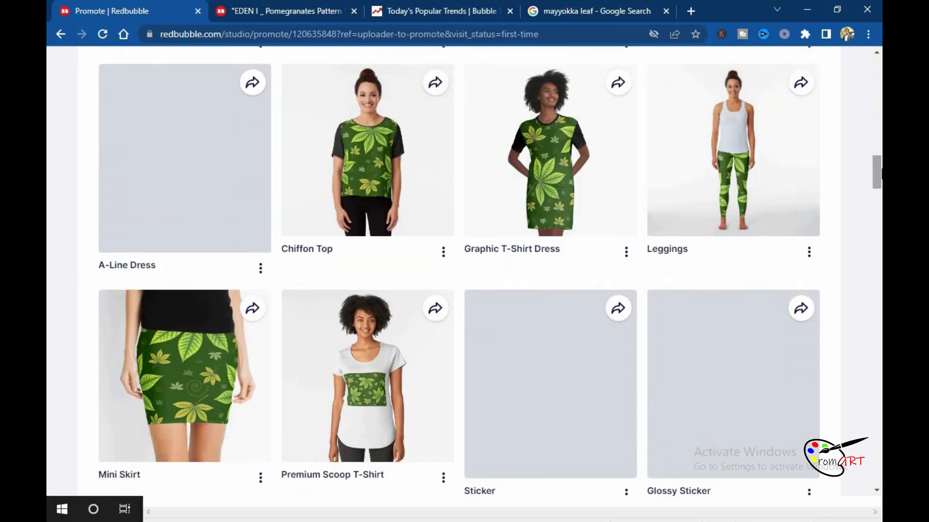
pyautogui.moveTo(880, 174); pyautogui.dragTo(880, 266)
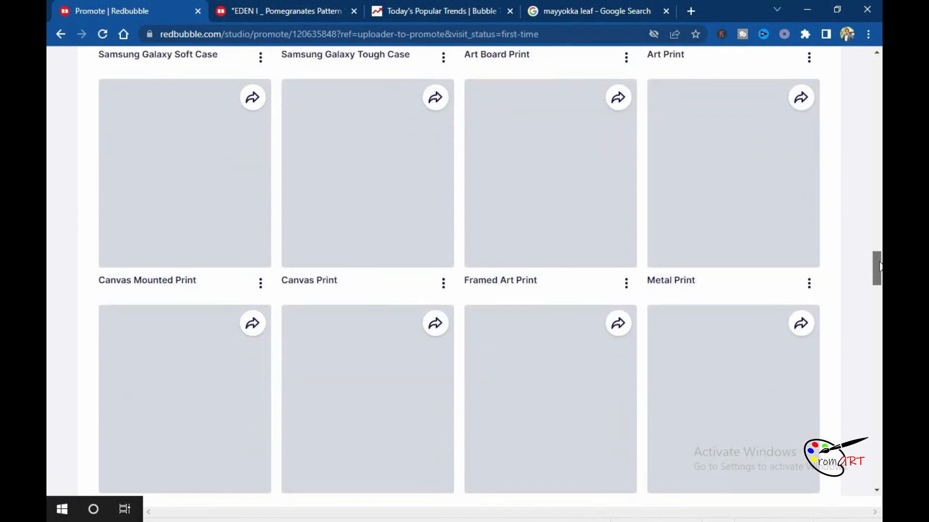
pyautogui.moveTo(880, 267); pyautogui.dragTo(881, 331)
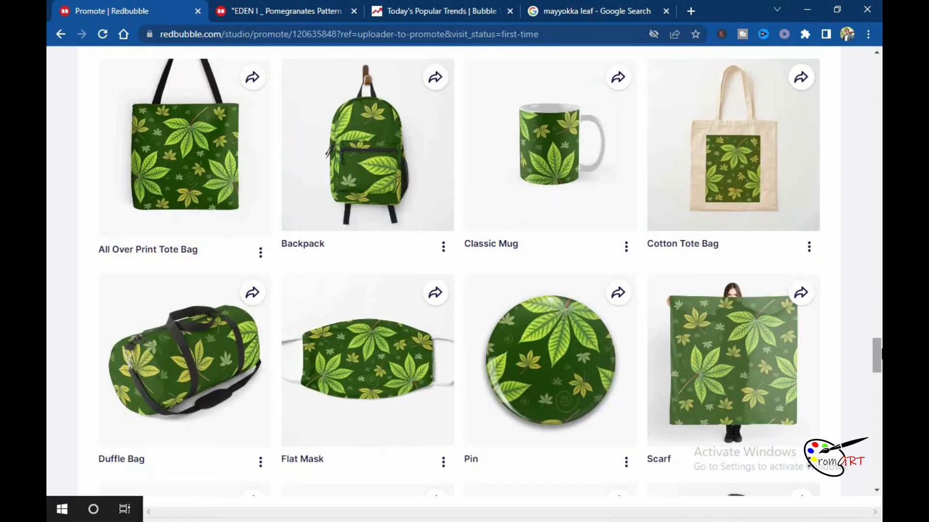
pyautogui.moveTo(880, 356); pyautogui.dragTo(880, 374)
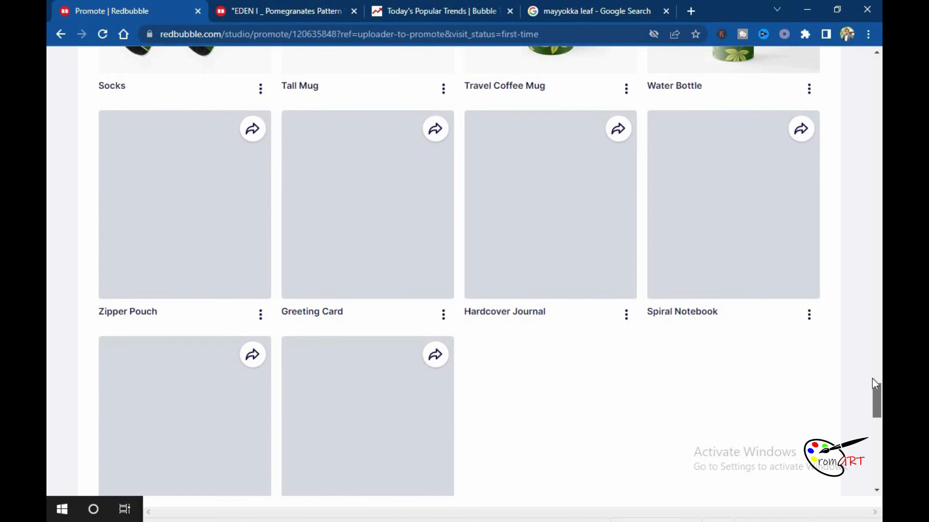
pyautogui.moveTo(876, 387); pyautogui.dragTo(876, 91)
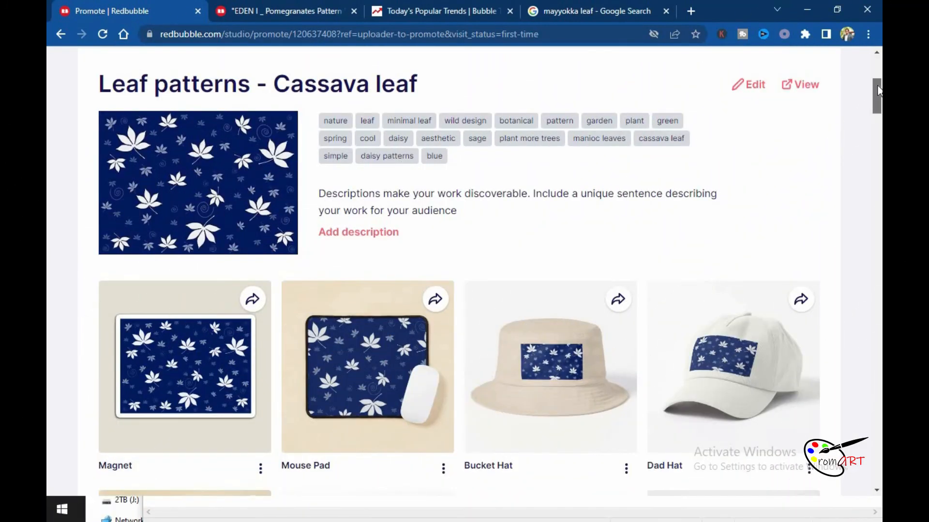
pyautogui.moveTo(877, 90); pyautogui.dragTo(880, 425)
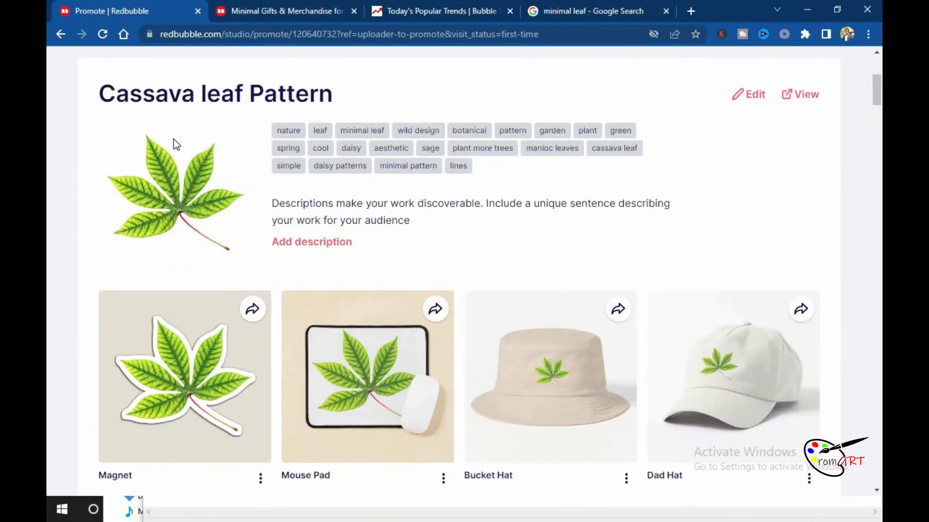
pyautogui.moveTo(875, 94)
pyautogui.mouseDown()
pyautogui.moveTo(856, 327)
pyautogui.moveTo(858, 371)
pyautogui.moveTo(879, 379)
pyautogui.moveTo(879, 406)
pyautogui.mouseUp()
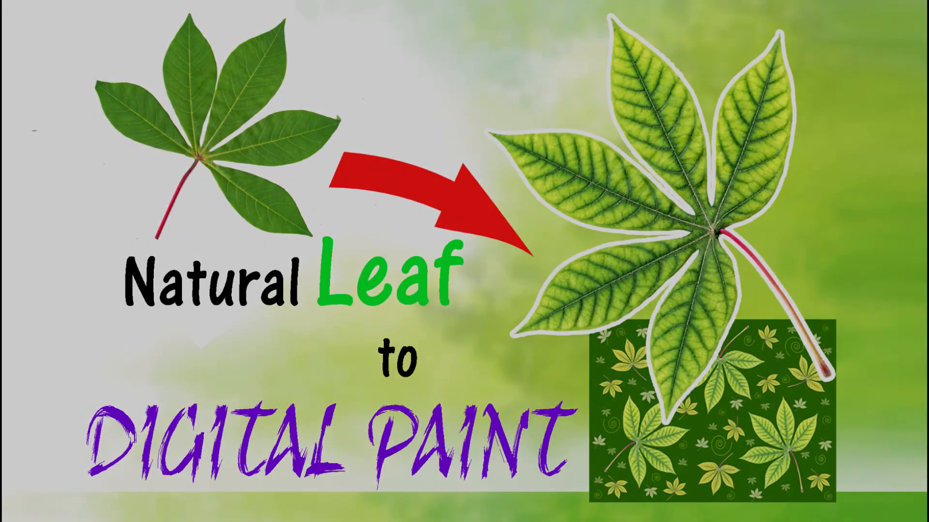